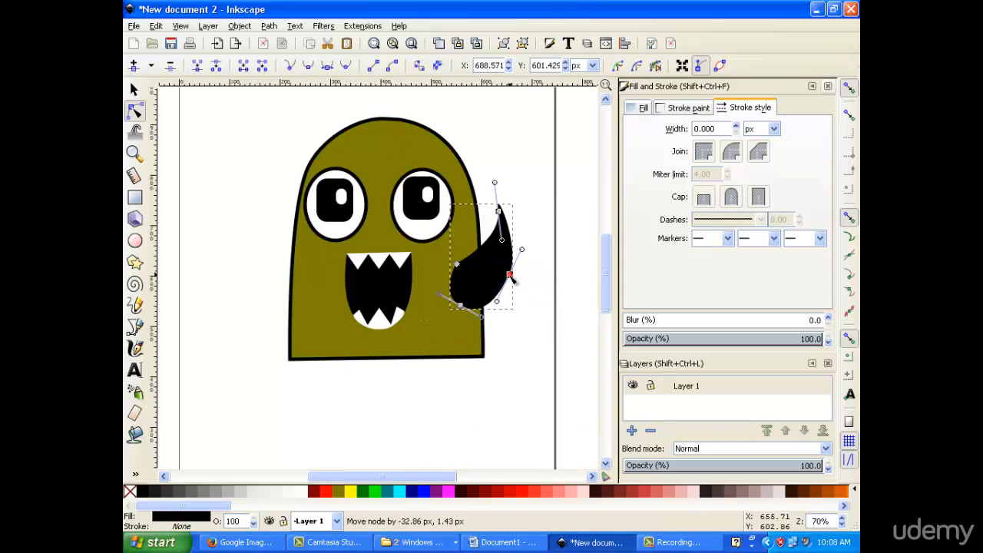
# - Adjust the curve at the tip of the black arm beside the body and fill the arm with Olive
pyautogui.moveTo(513, 229)
pyautogui.mouseDown()
pyautogui.moveTo(515, 238)
pyautogui.moveTo(505, 221)
pyautogui.mouseUp()
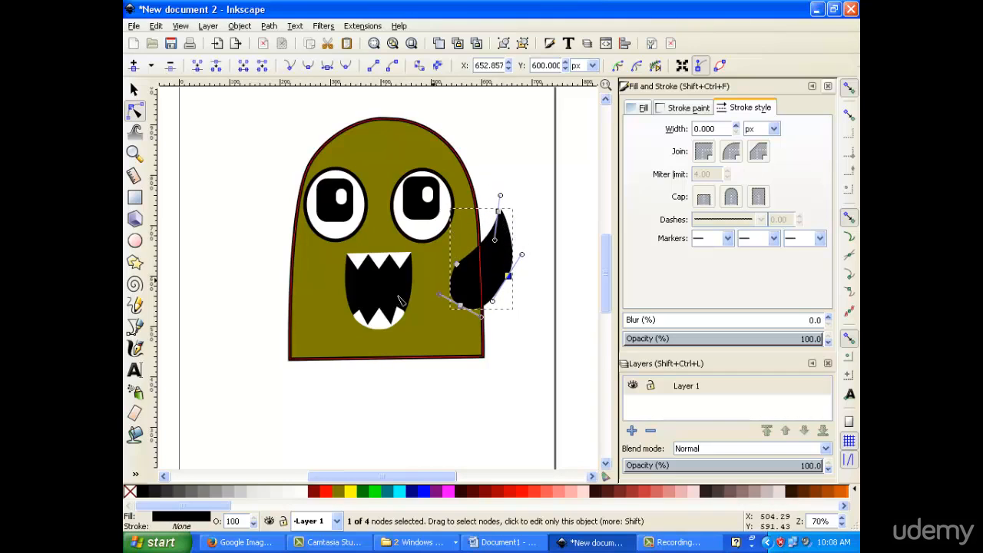
pyautogui.click(369, 404)
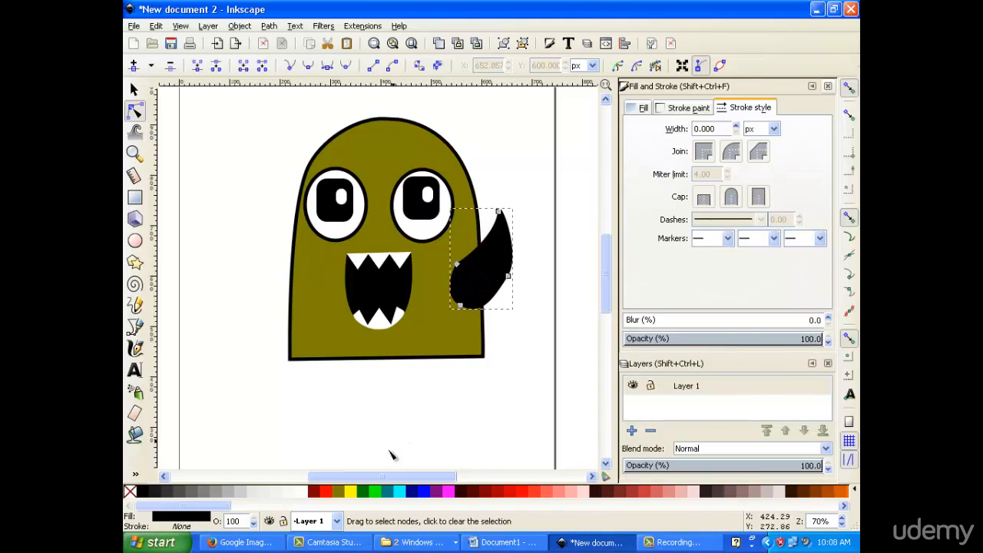
pyautogui.click(340, 494)
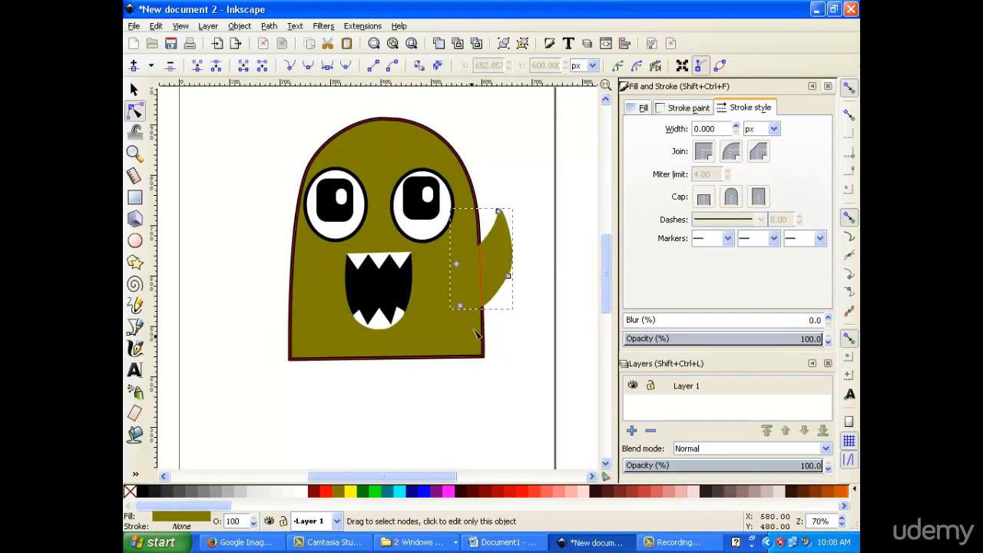
# - Duplicate the olive arm, trying a black fill on it and undoing that fill
pyautogui.rightClick(486, 262)
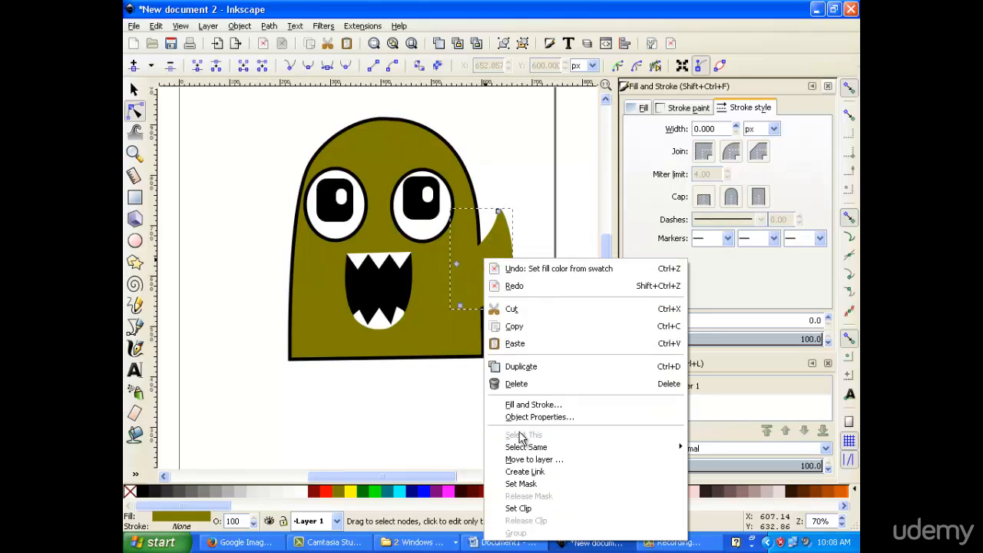
pyautogui.click(521, 366)
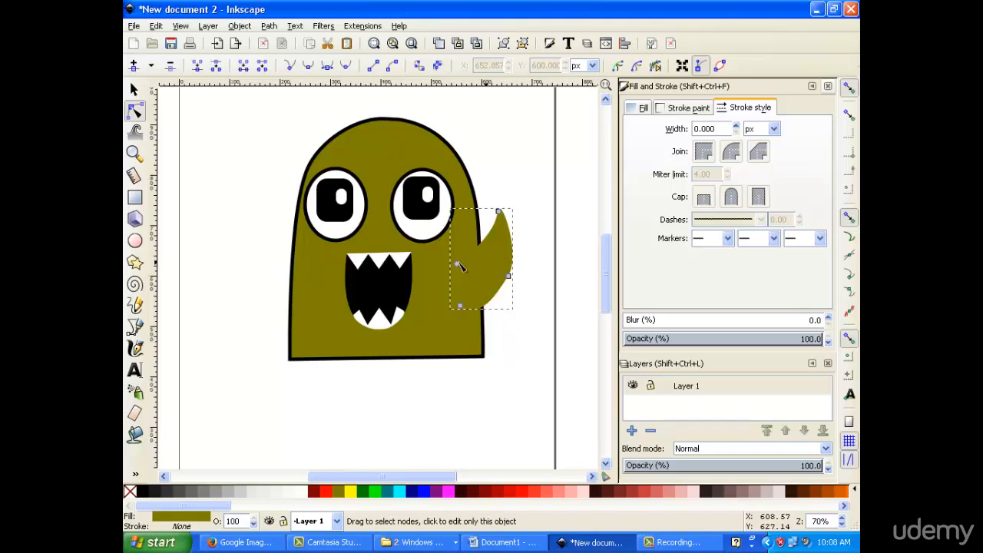
pyautogui.click(142, 493)
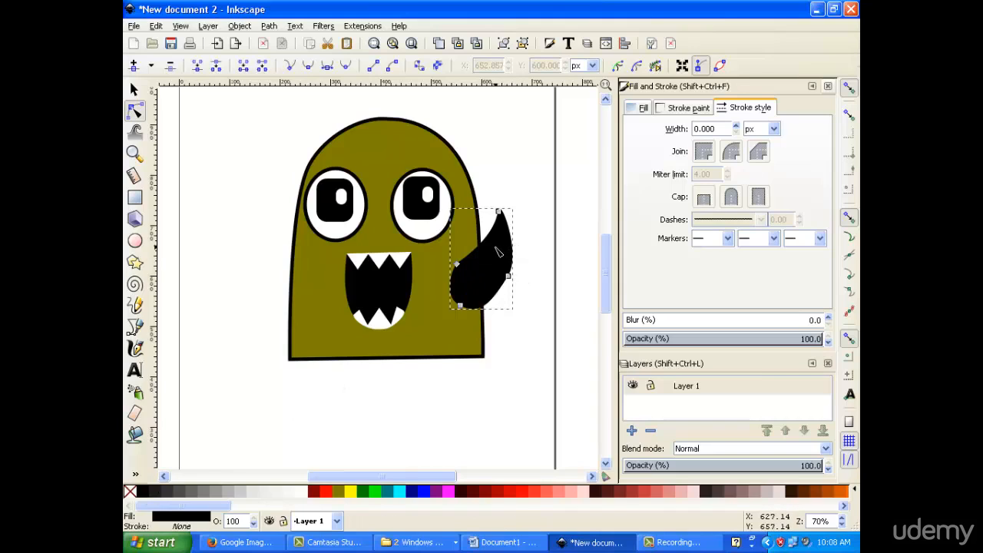
pyautogui.hotkey('ctrl', 'z')
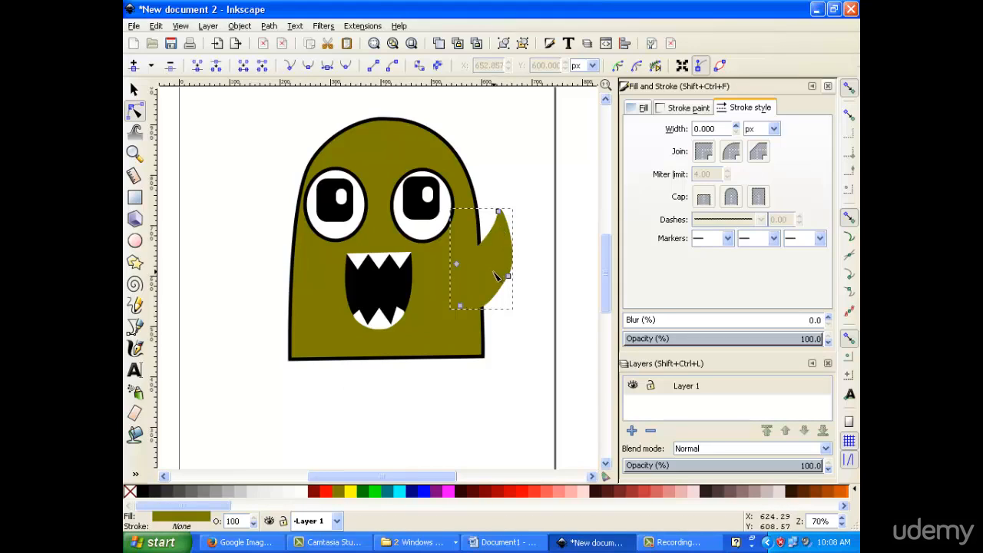
# - Fill the underlying arm copy with black and shift the olive copy slightly down over it
pyautogui.click(134, 89)
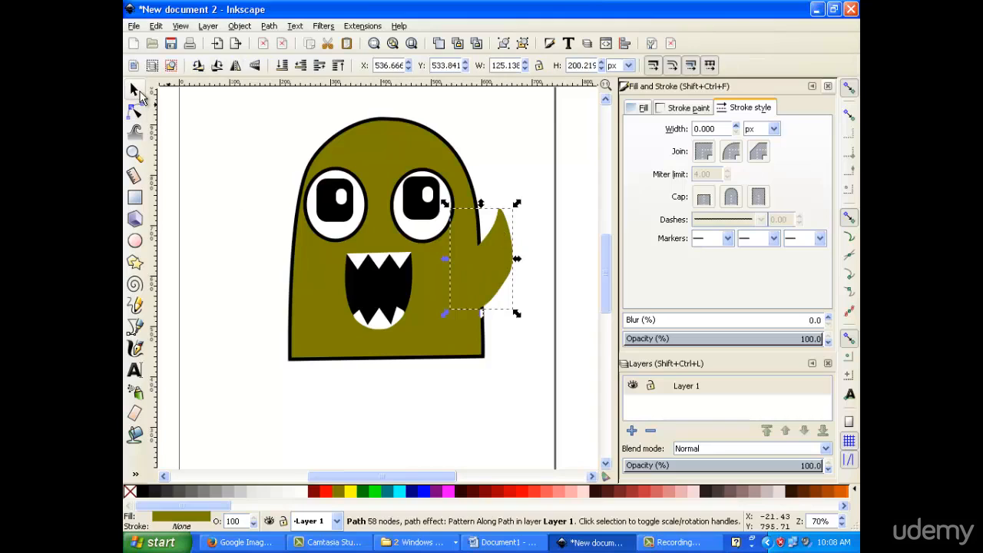
pyautogui.click(499, 228)
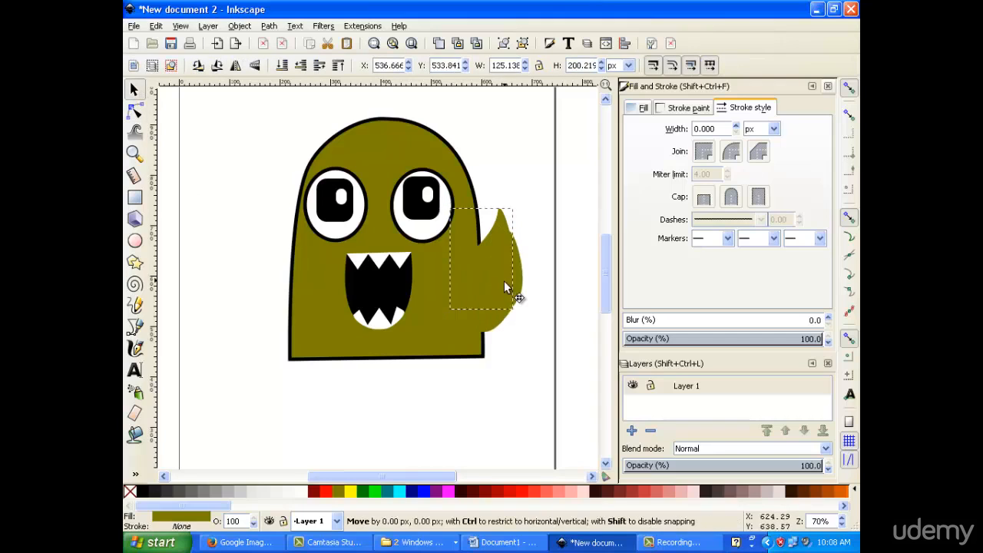
pyautogui.click(146, 492)
pyautogui.hotkey('ctrl', 'z')
pyautogui.moveTo(495, 290); pyautogui.dragTo(474, 257)
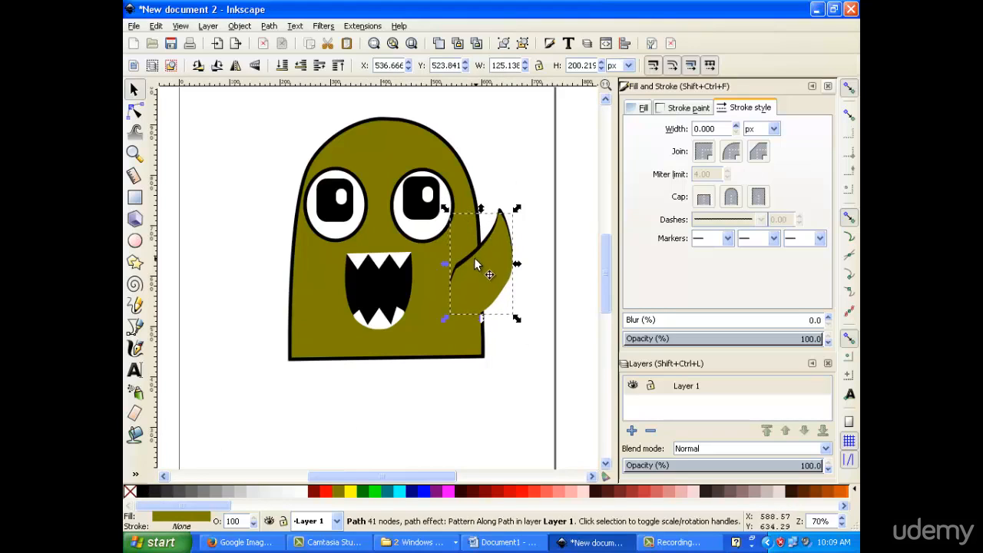
# - Shrink the olive arm copy to about 114 by 195 px, rotate it slightly and nudge it left so the black copy outlines it
pyautogui.moveTo(513, 210); pyautogui.dragTo(511, 212)
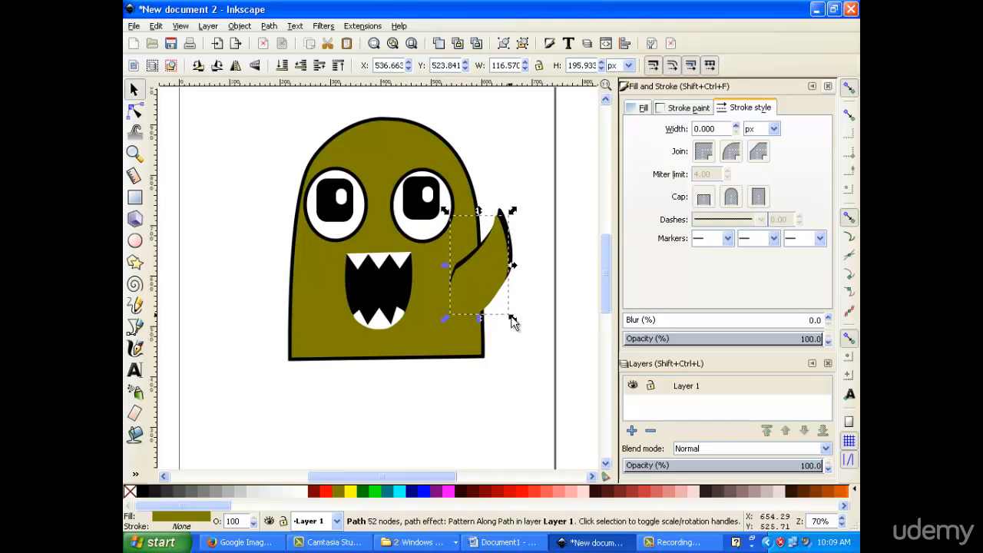
pyautogui.moveTo(512, 318); pyautogui.dragTo(512, 315)
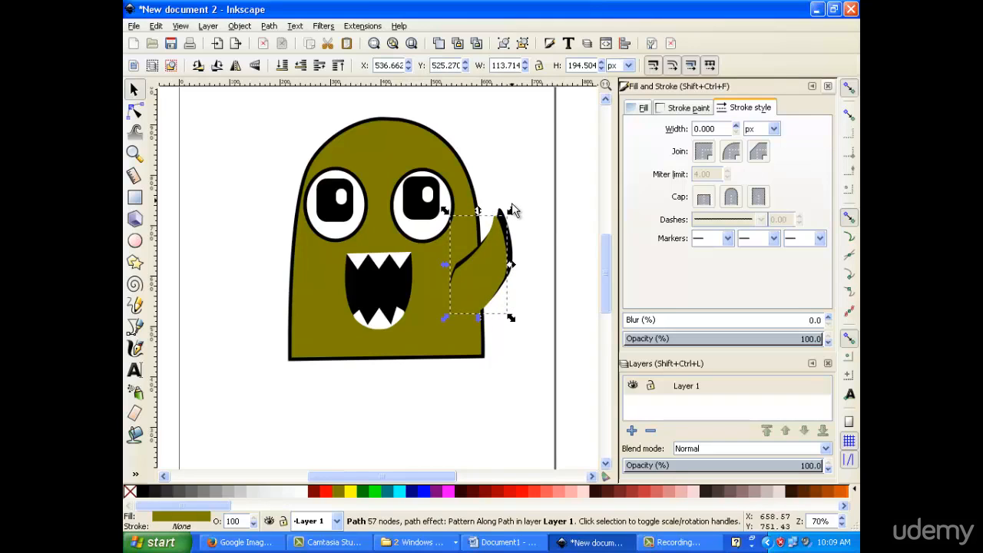
pyautogui.click(492, 242)
pyautogui.moveTo(514, 212); pyautogui.dragTo(518, 222)
pyautogui.press('Left')
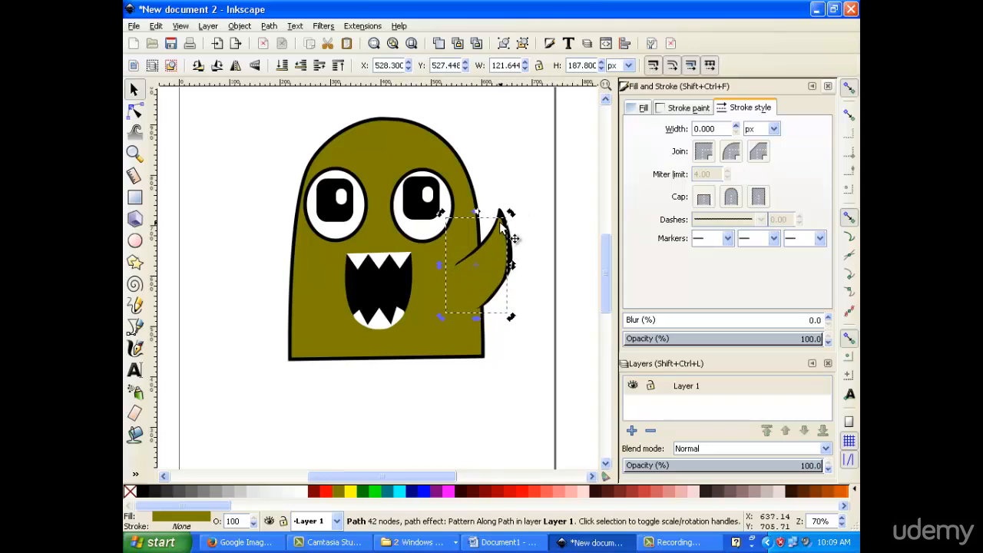
pyautogui.click(534, 376)
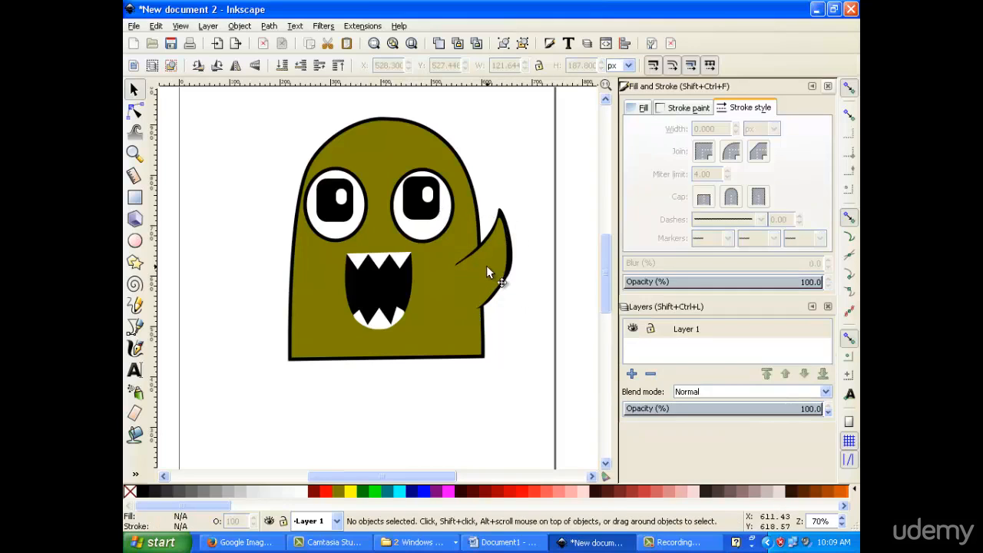
# - Select the olive arm together with the black arm behind it and group the two
pyautogui.click(486, 265)
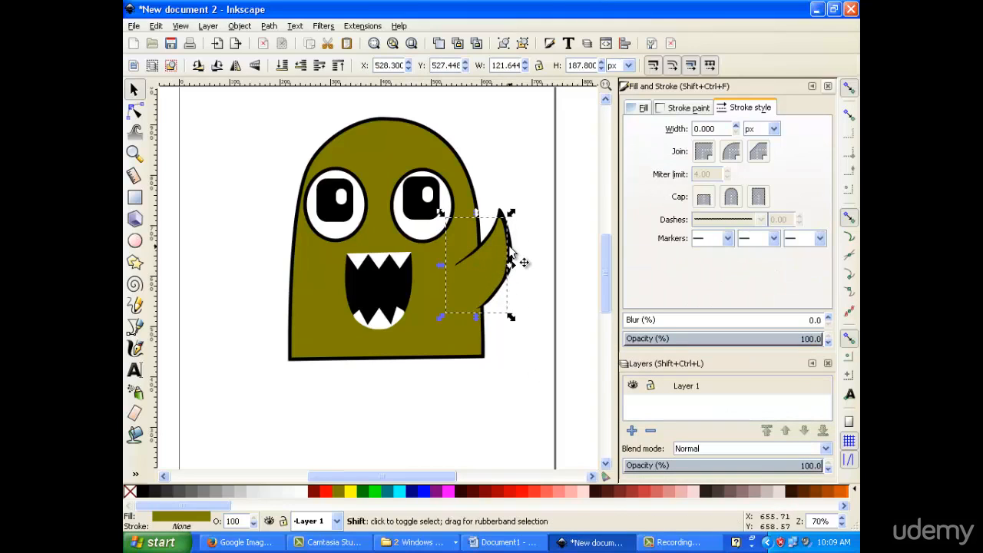
pyautogui.keyDown('shift'); pyautogui.click(510, 250); pyautogui.keyUp('shift')
pyautogui.click(512, 250)
pyautogui.click(540, 202)
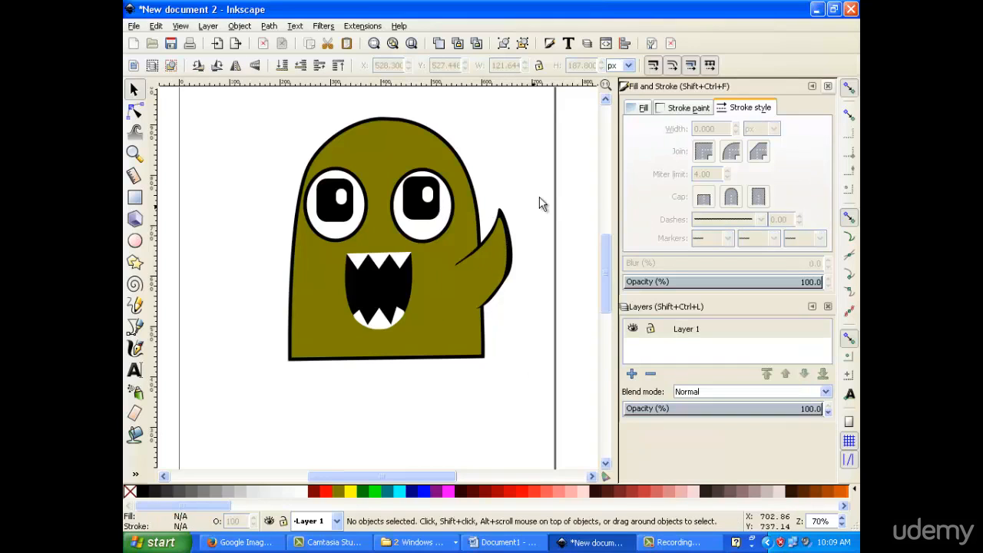
pyautogui.moveTo(538, 197); pyautogui.dragTo(521, 227)
pyautogui.keyDown('shift'); pyautogui.click(510, 255); pyautogui.keyUp('shift')
pyautogui.keyDown('shift'); pyautogui.click(510, 254); pyautogui.keyUp('shift')
pyautogui.keyDown('shift'); pyautogui.click(511, 254); pyautogui.keyUp('shift')
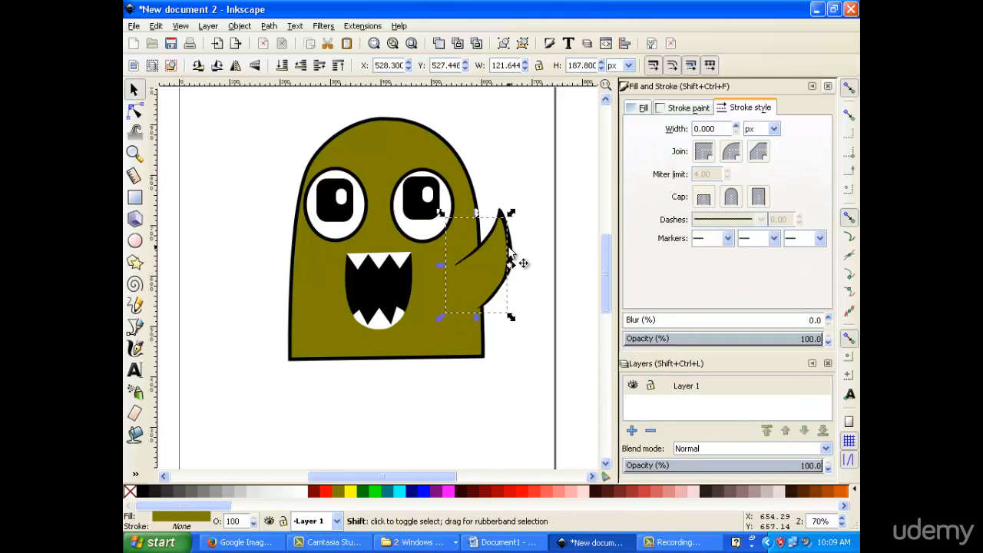
pyautogui.keyDown('shift'); pyautogui.click(513, 254); pyautogui.keyUp('shift')
pyautogui.rightClick(491, 247)
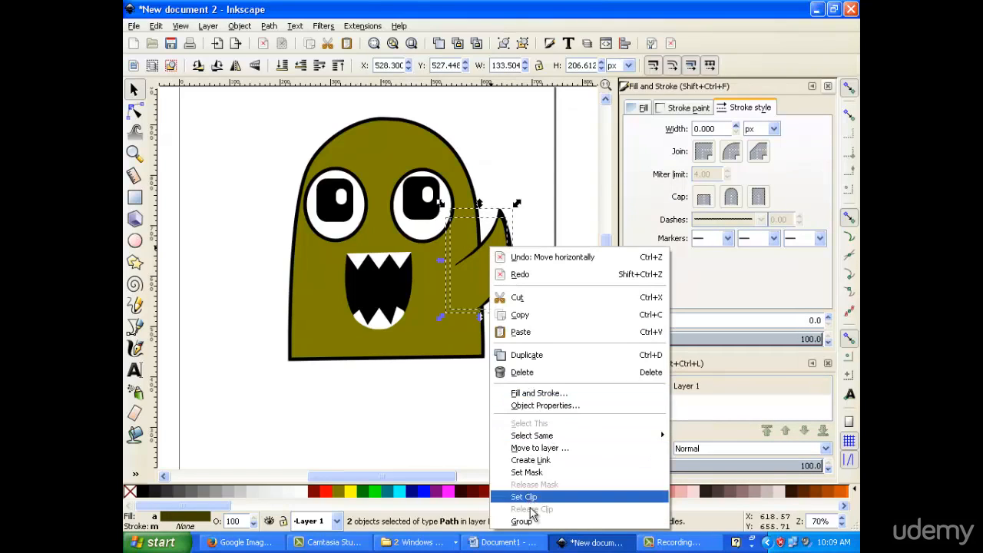
pyautogui.click(522, 521)
# - Place a horizontally mirrored duplicate of the grouped arm on the opposite side of the body at about X 149.7, Y 528.9 px
pyautogui.rightClick(472, 262)
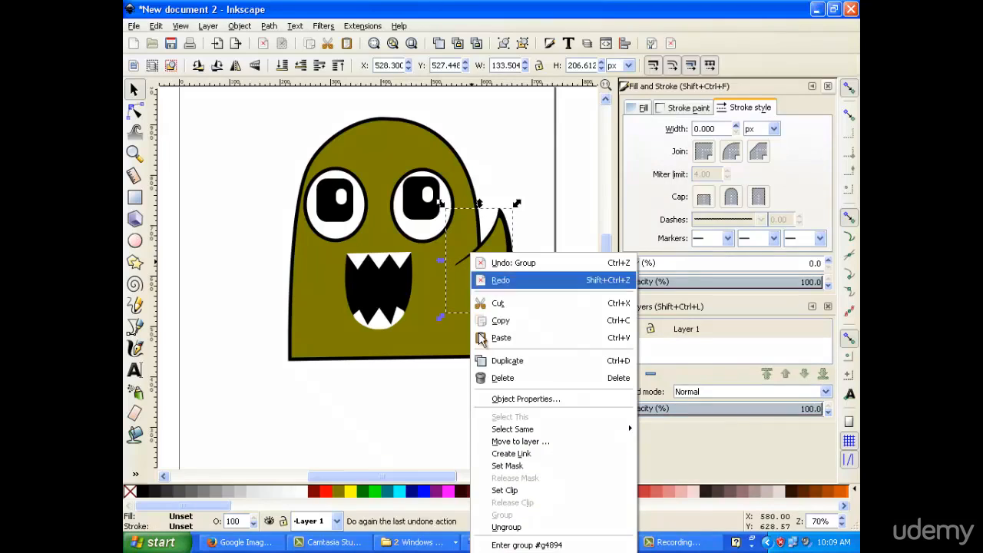
pyautogui.click(525, 361)
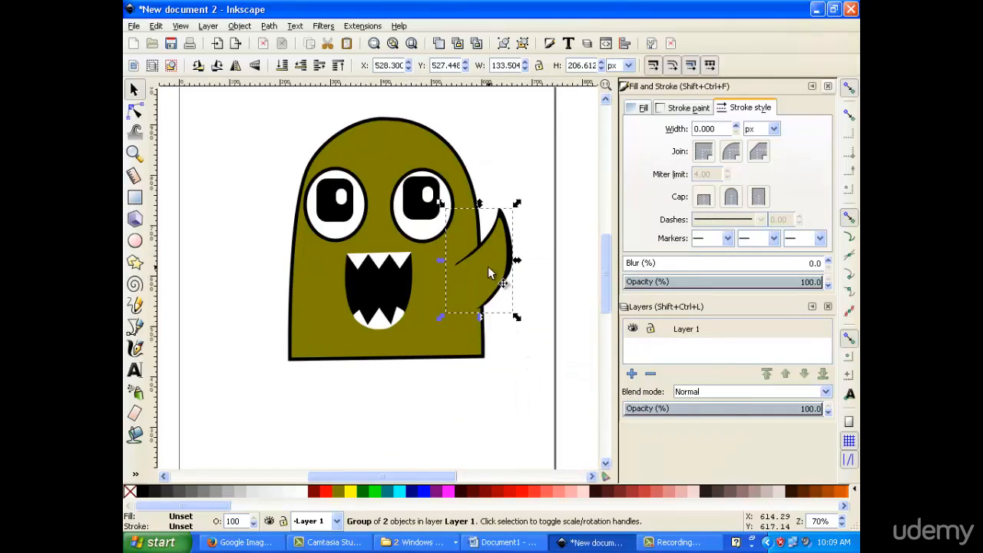
pyautogui.click(254, 67)
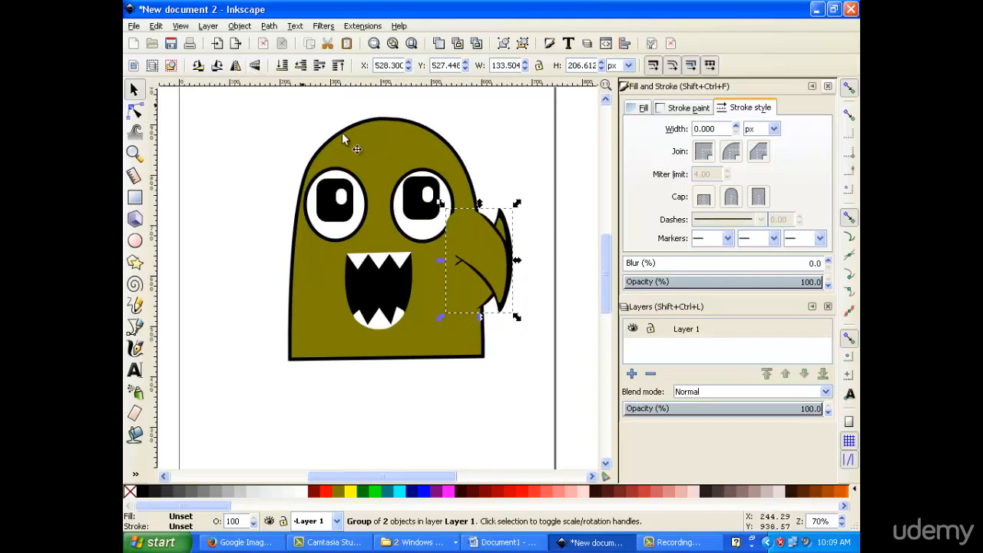
pyautogui.click(257, 66)
pyautogui.click(236, 68)
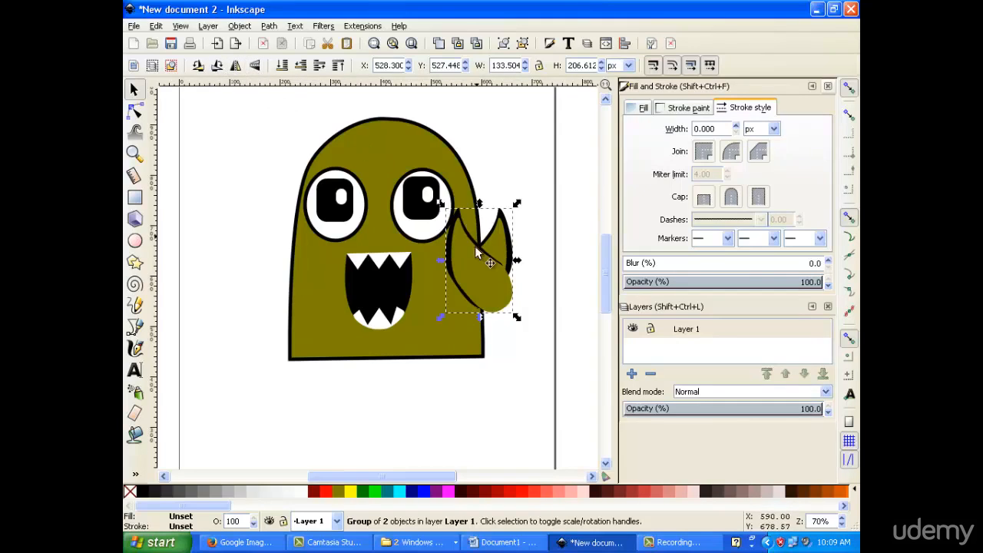
pyautogui.moveTo(483, 263); pyautogui.dragTo(279, 260)
pyautogui.scroll(-3, 348, 270)
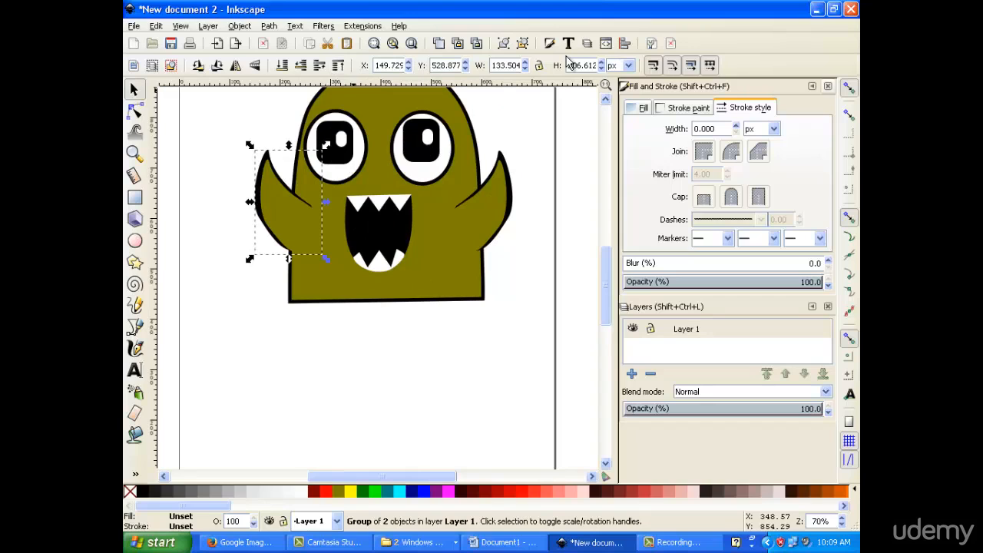
pyautogui.scroll(1, 300, 321)
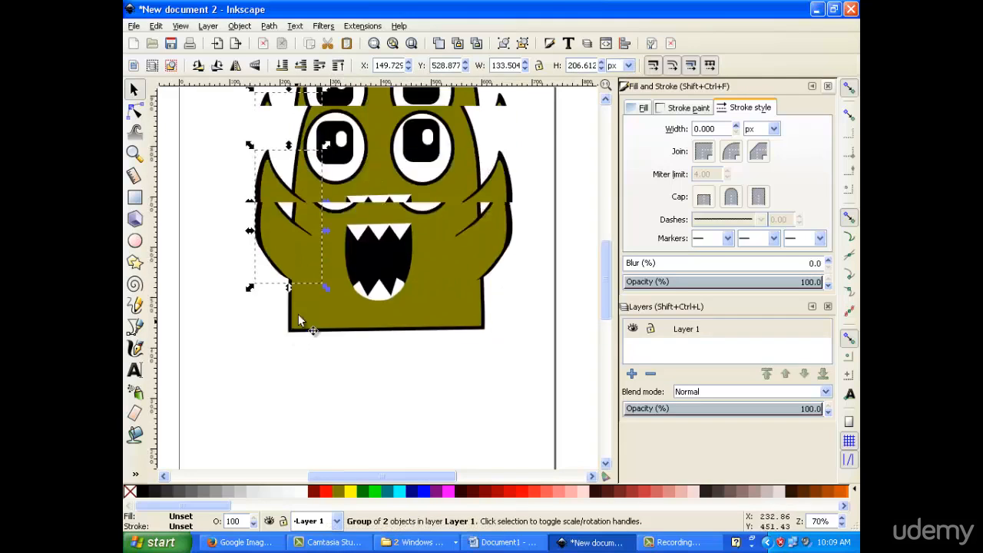
pyautogui.scroll(8, 308, 318)
pyautogui.scroll(-6, 317, 313)
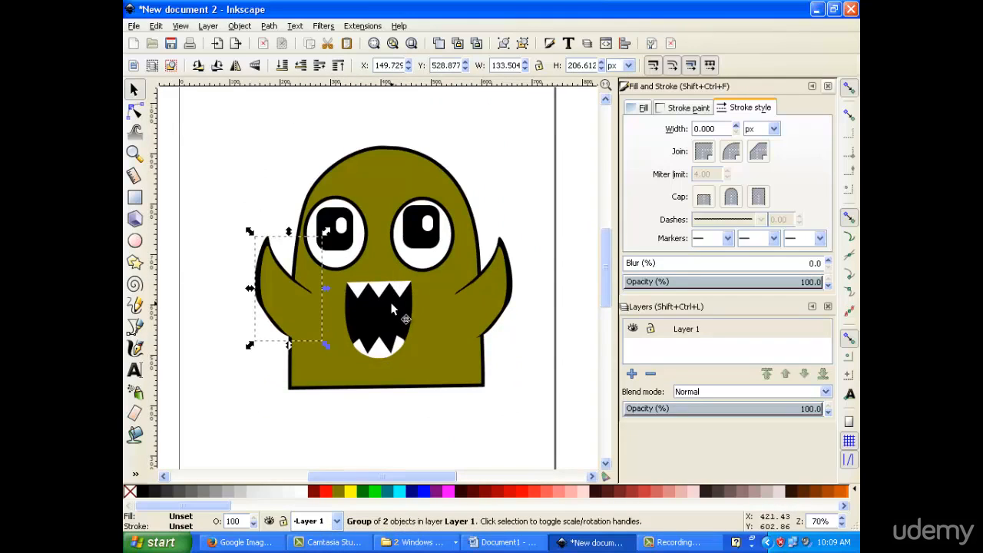
pyautogui.scroll(2, 392, 309)
pyautogui.scroll(-4, 369, 292)
pyautogui.rightClick(282, 237)
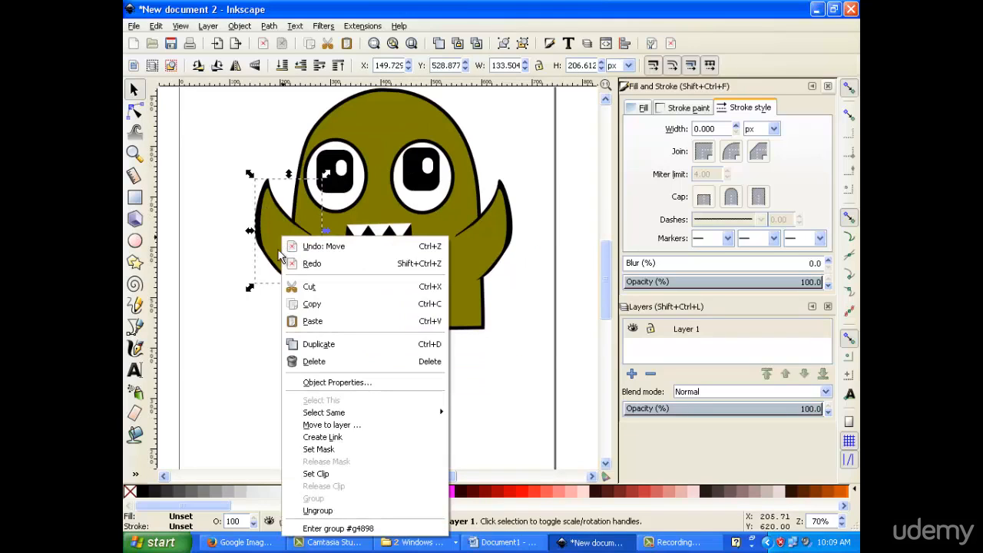
pyautogui.moveTo(355, 417)
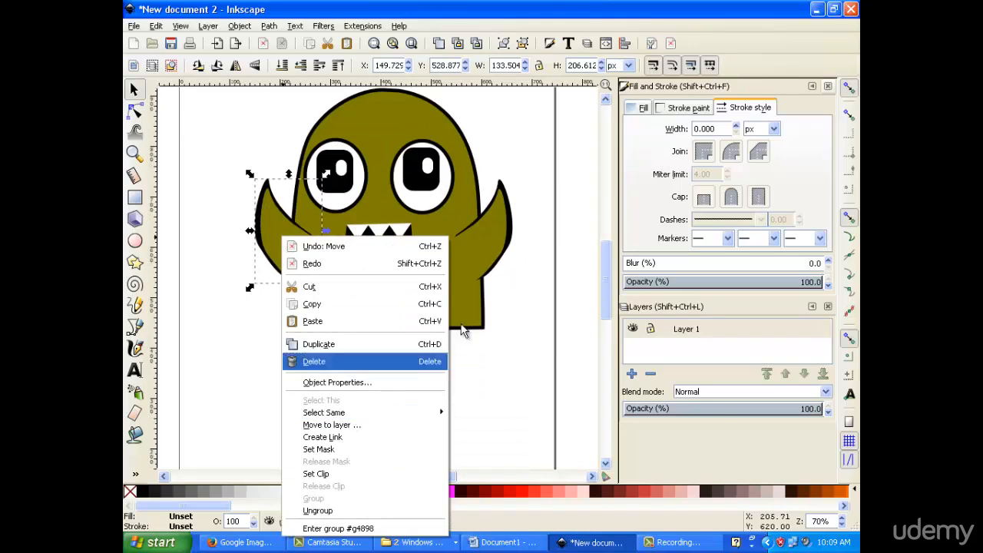
pyautogui.click(508, 318)
pyautogui.scroll(-4, 507, 316)
pyautogui.scroll(5, 505, 312)
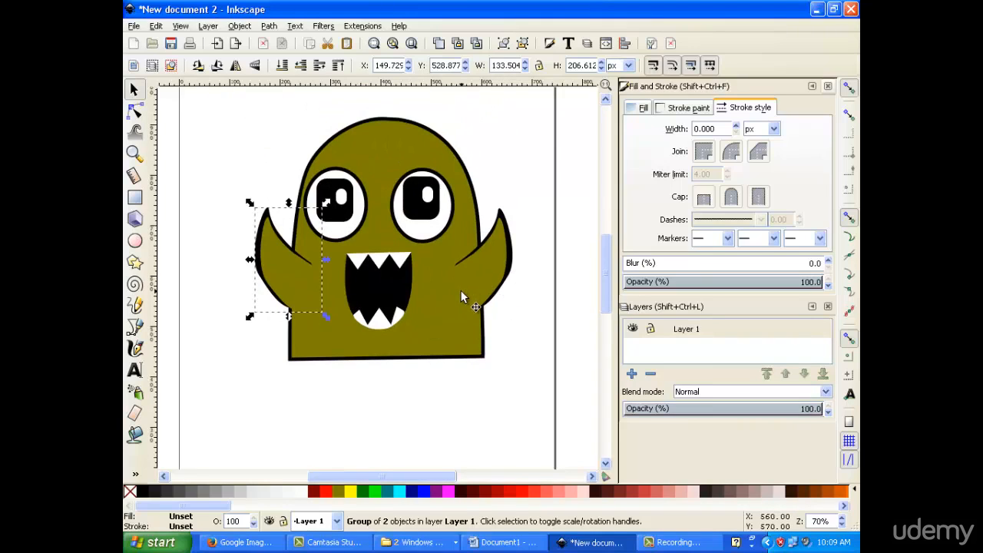
pyautogui.scroll(-2, 460, 290)
pyautogui.click(510, 268)
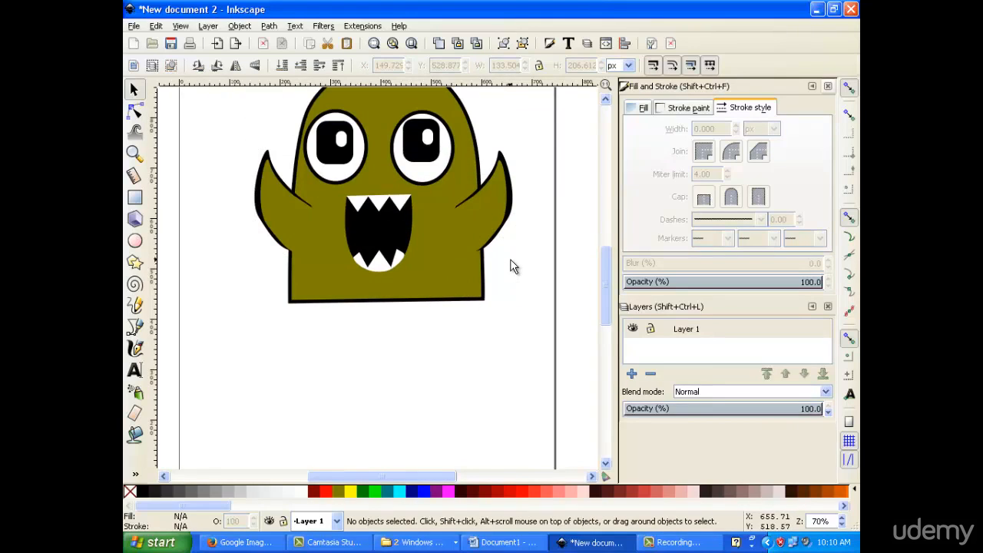
pyautogui.scroll(3, 514, 266)
pyautogui.scroll(-2, 513, 268)
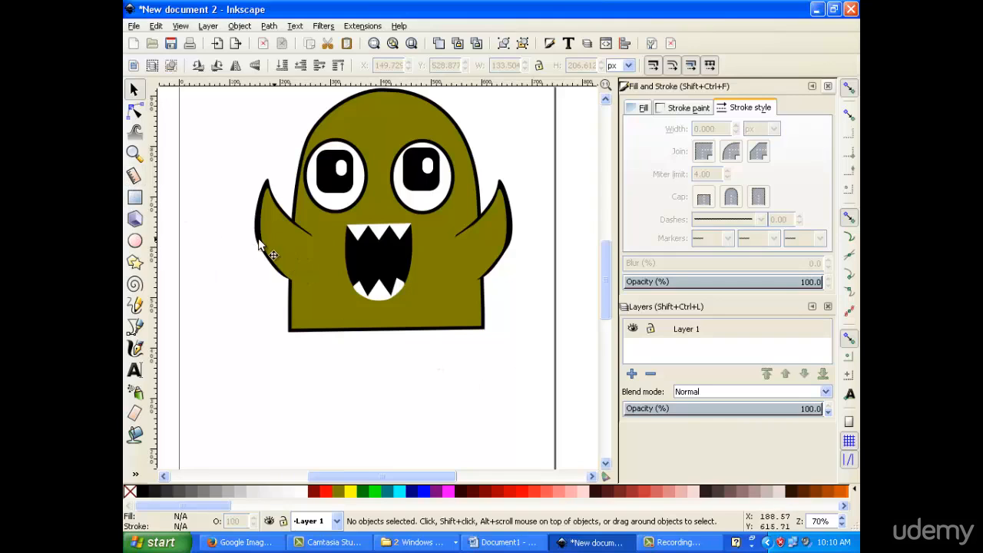
# - Draw a curved, pointed leg at the body's lower-right corner with the Bezier tool and fill it with Olive
pyautogui.click(134, 198)
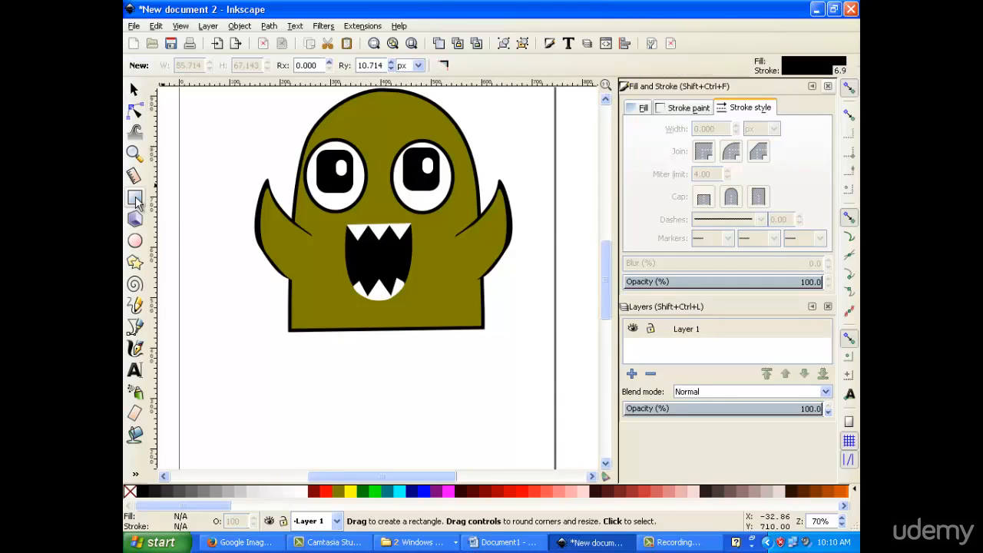
pyautogui.click(134, 326)
pyautogui.click(481, 323)
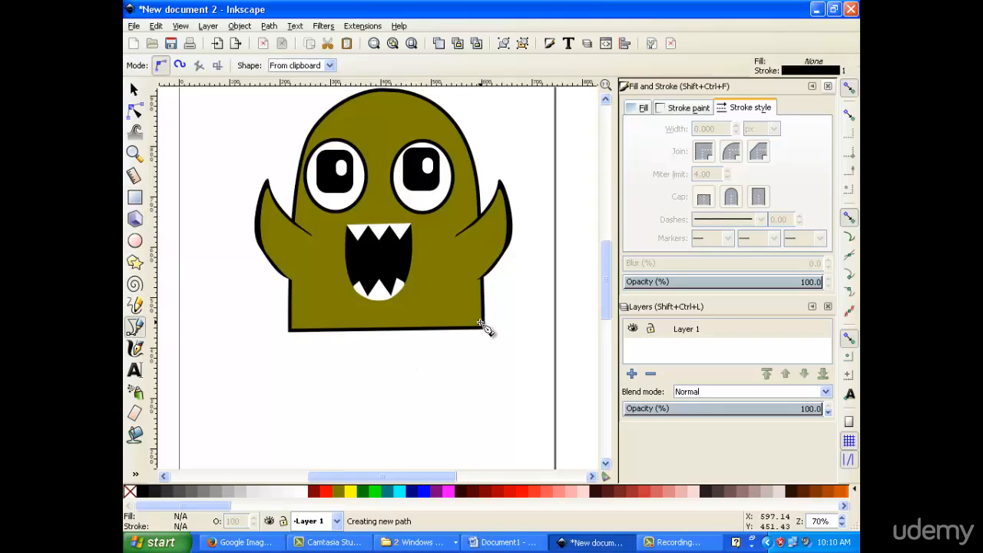
pyautogui.moveTo(507, 362); pyautogui.dragTo(508, 396)
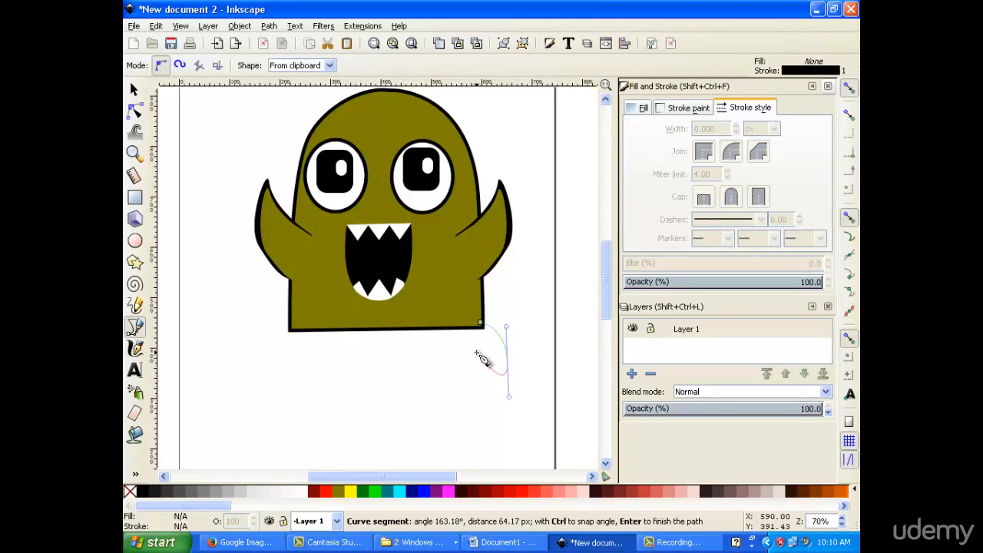
pyautogui.moveTo(477, 351); pyautogui.dragTo(431, 299)
pyautogui.click(480, 324)
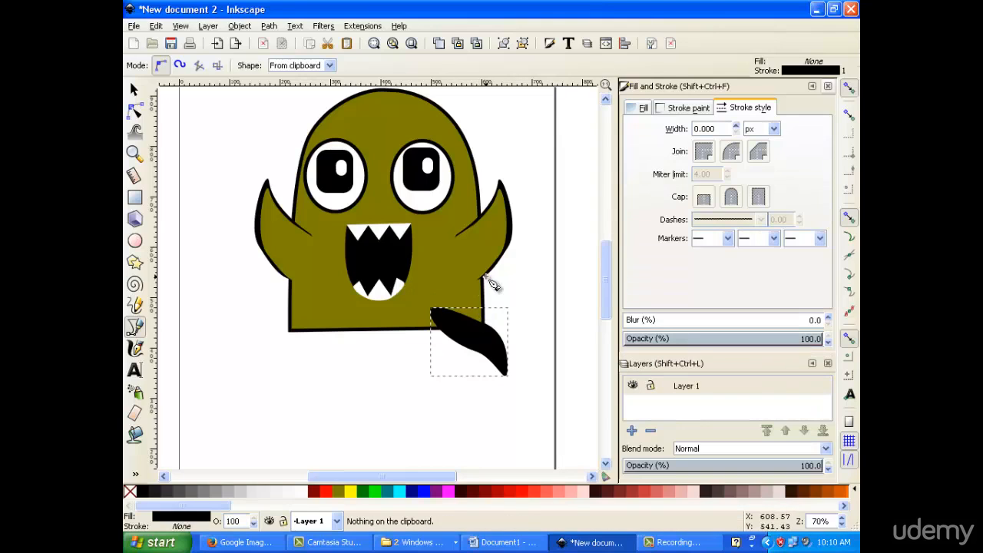
pyautogui.click(336, 492)
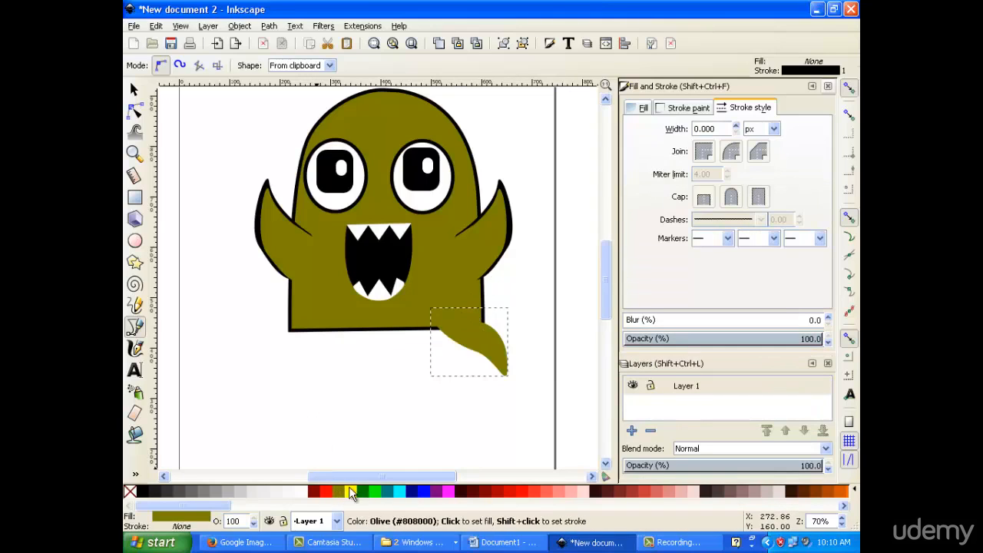
# - Try to widen, shrink and reposition the curved olive leg so it fits the body's lower-right corner
pyautogui.click(135, 88)
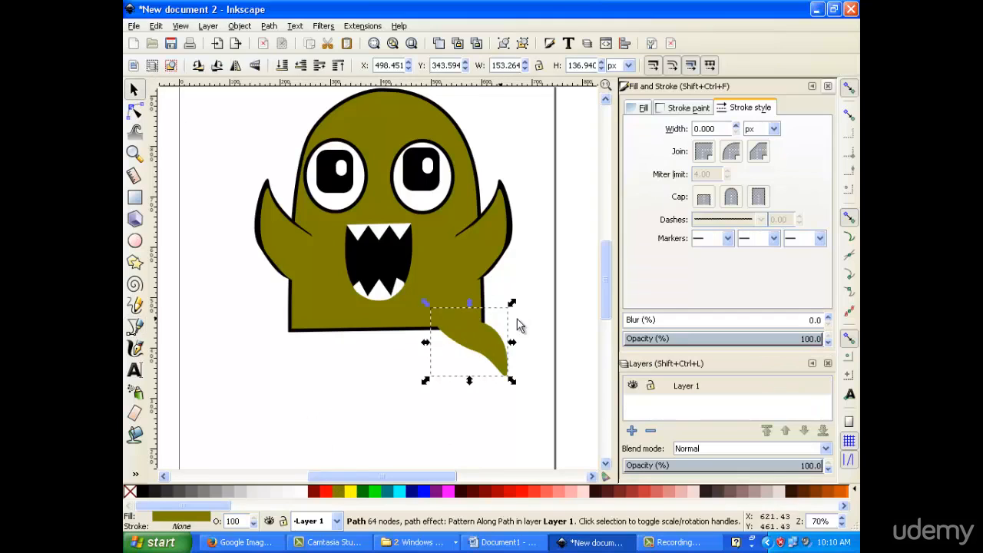
pyautogui.rightClick(482, 342)
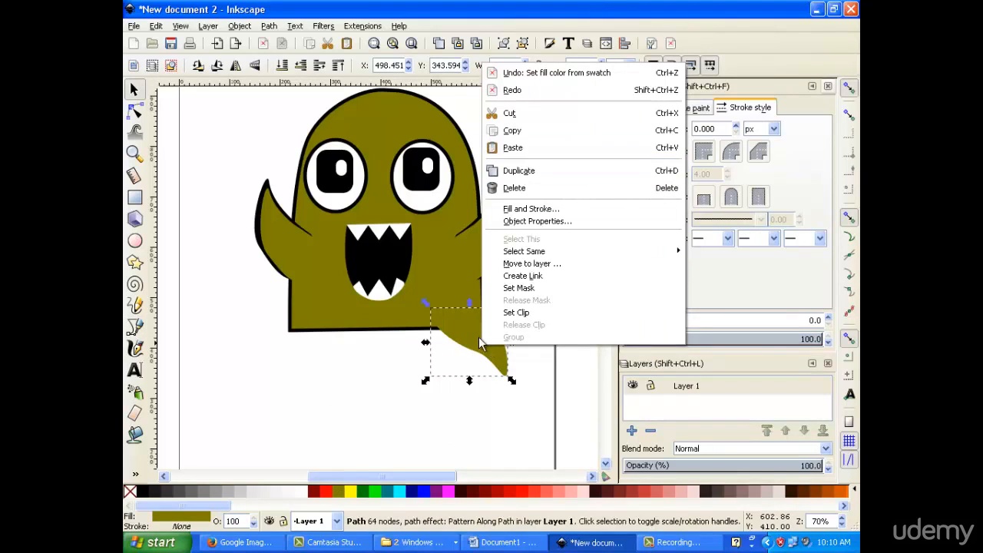
pyautogui.press('Escape')
pyautogui.moveTo(426, 343); pyautogui.dragTo(407, 358)
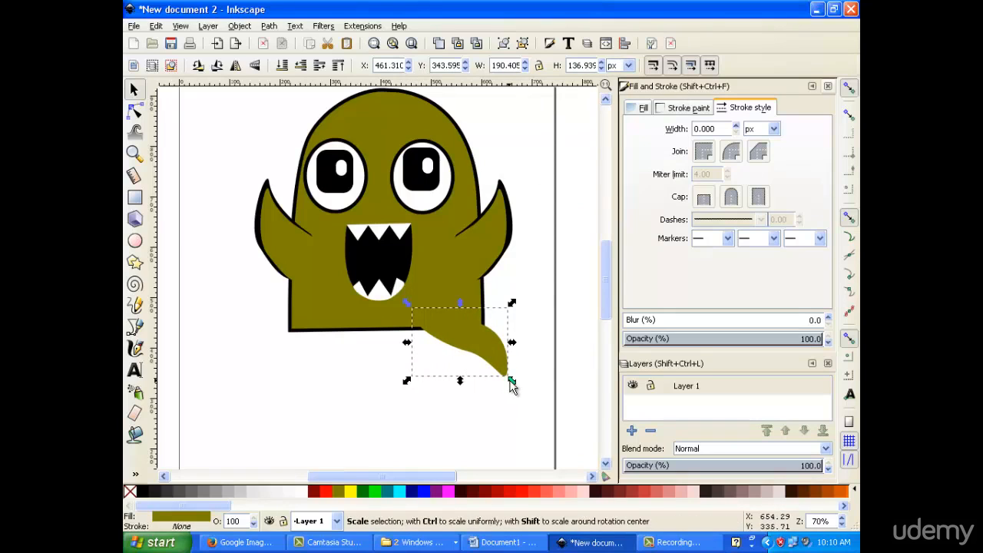
pyautogui.moveTo(511, 383); pyautogui.dragTo(466, 352)
pyautogui.click(449, 318)
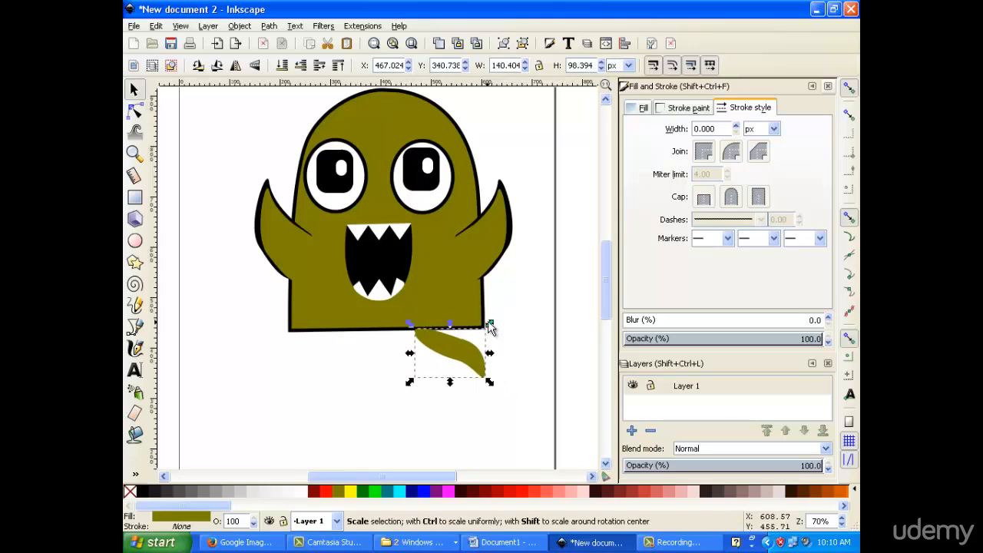
pyautogui.moveTo(489, 314)
pyautogui.mouseDown()
pyautogui.moveTo(521, 308)
pyautogui.moveTo(494, 311)
pyautogui.moveTo(489, 332)
pyautogui.mouseUp()
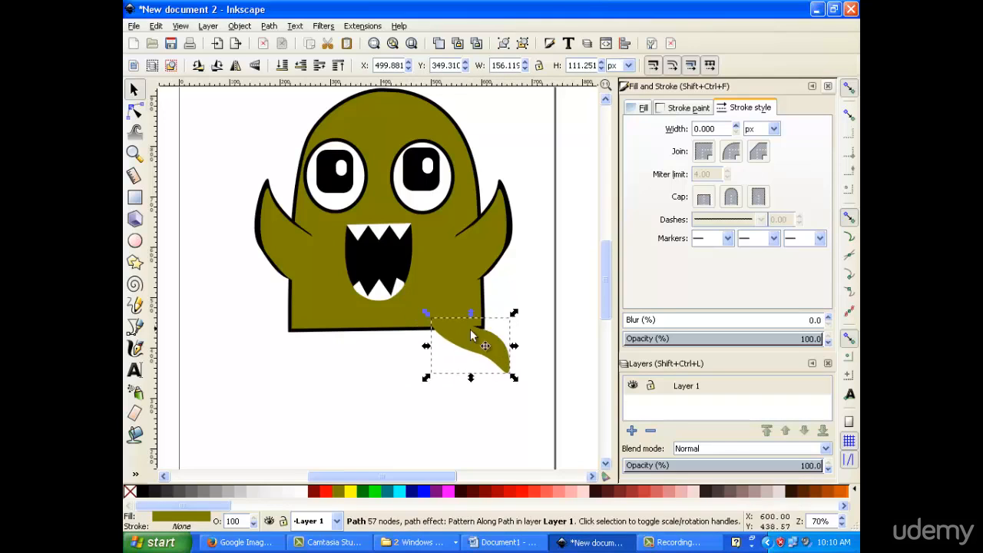
# - Delete the curved olive leg and hide the docked dialogs
pyautogui.press('Delete')
pyautogui.press('F12')
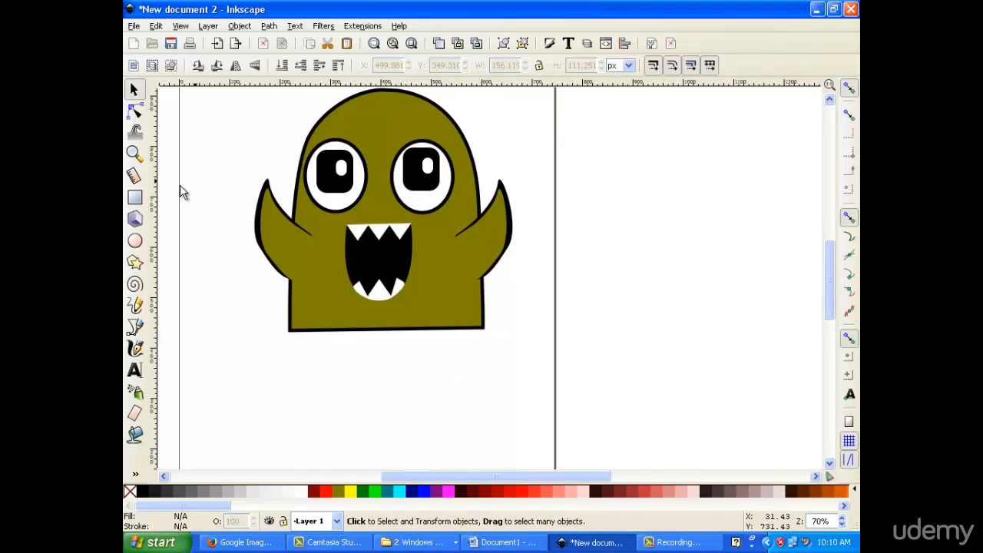
# - Save the drawing to the Desktop as an Inkscape SVG named Octa Boy
pyautogui.click(133, 26)
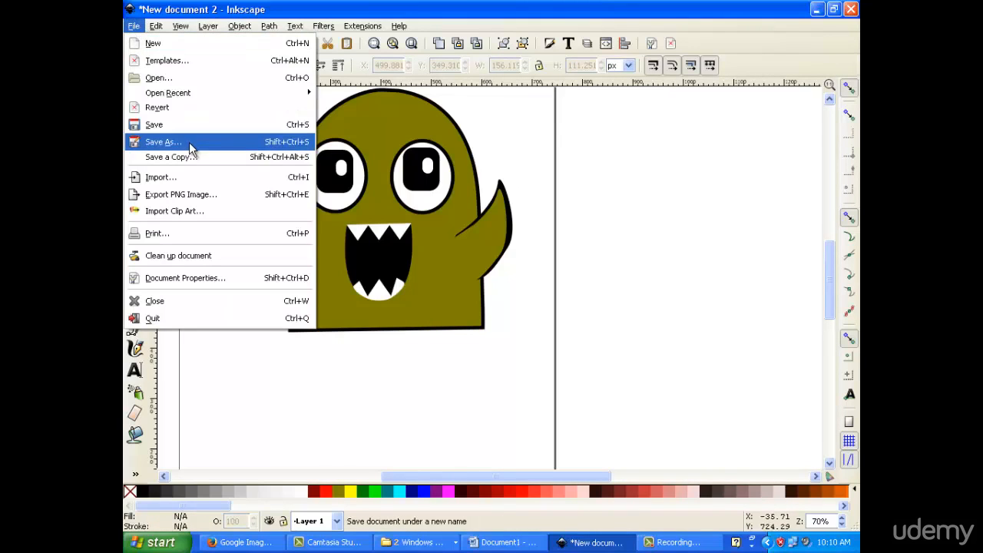
pyautogui.click(189, 142)
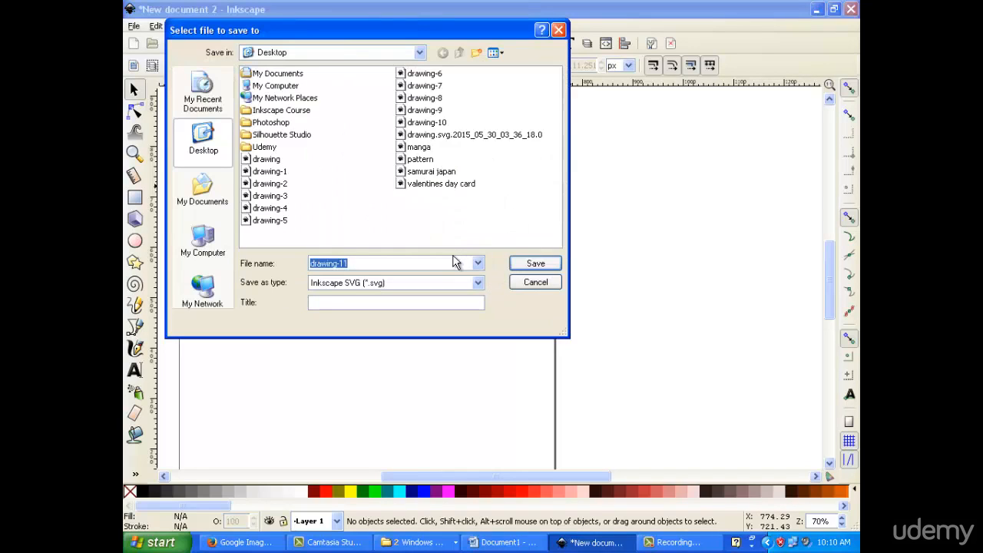
pyautogui.write('0')
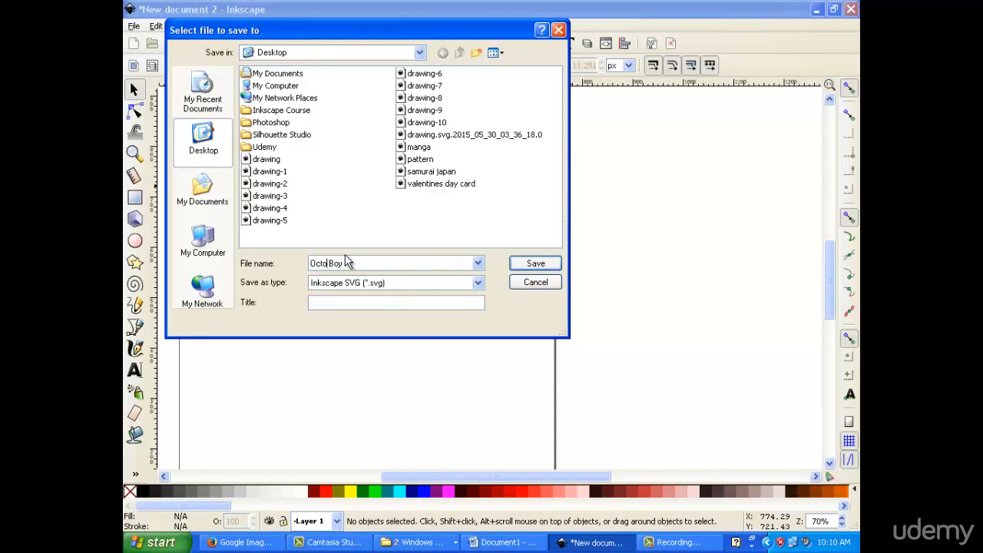
pyautogui.click(527, 265)
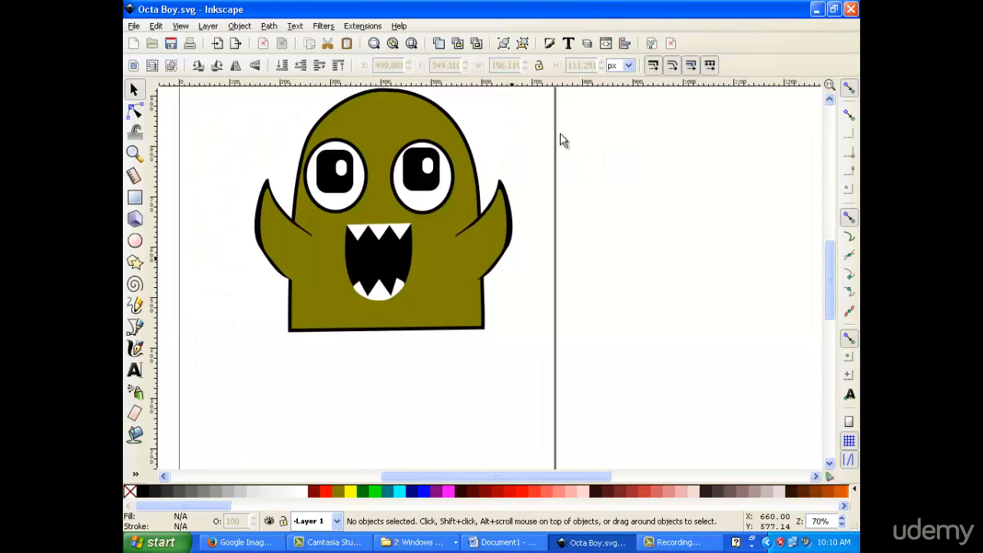
pyautogui.press('p')
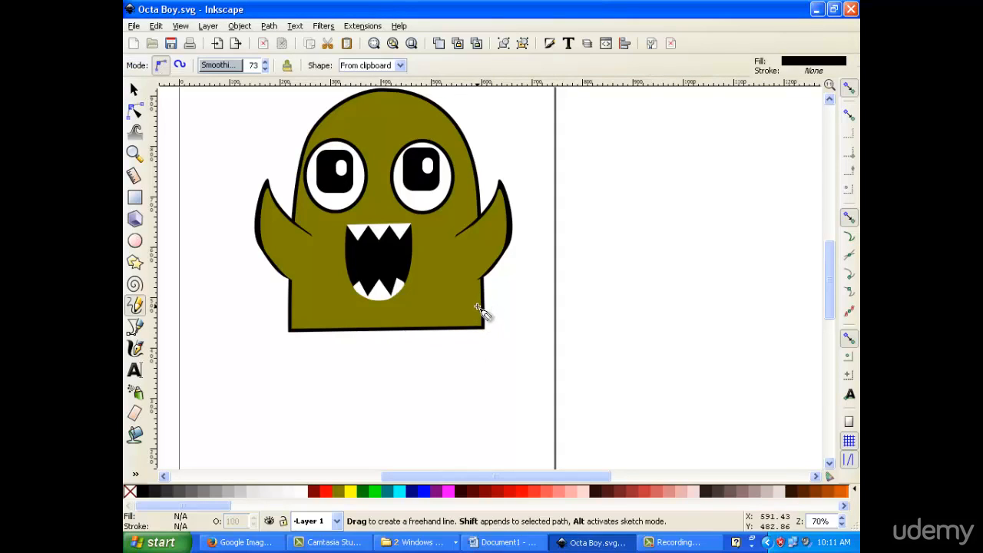
pyautogui.moveTo(477, 307); pyautogui.dragTo(511, 380)
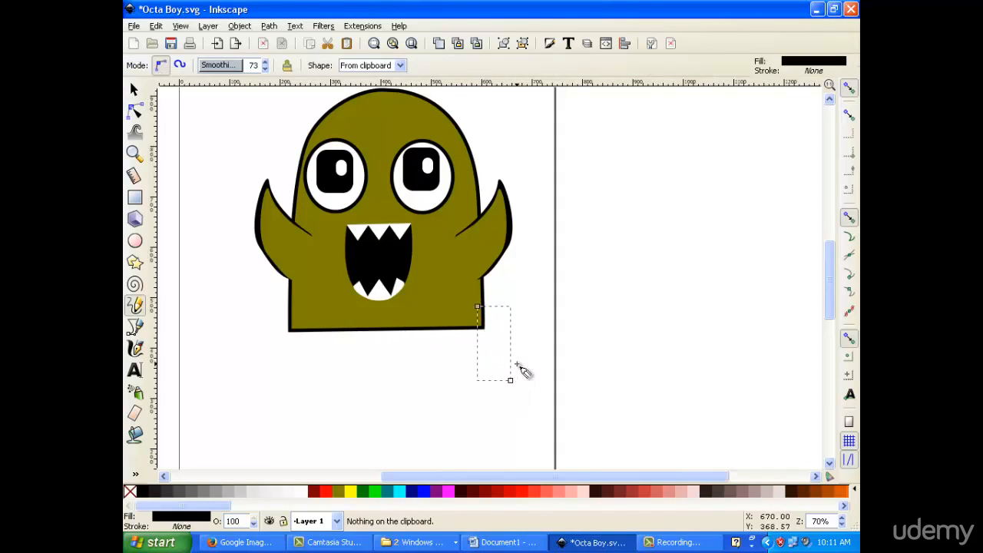
pyautogui.hotkey('ctrl', 'z')
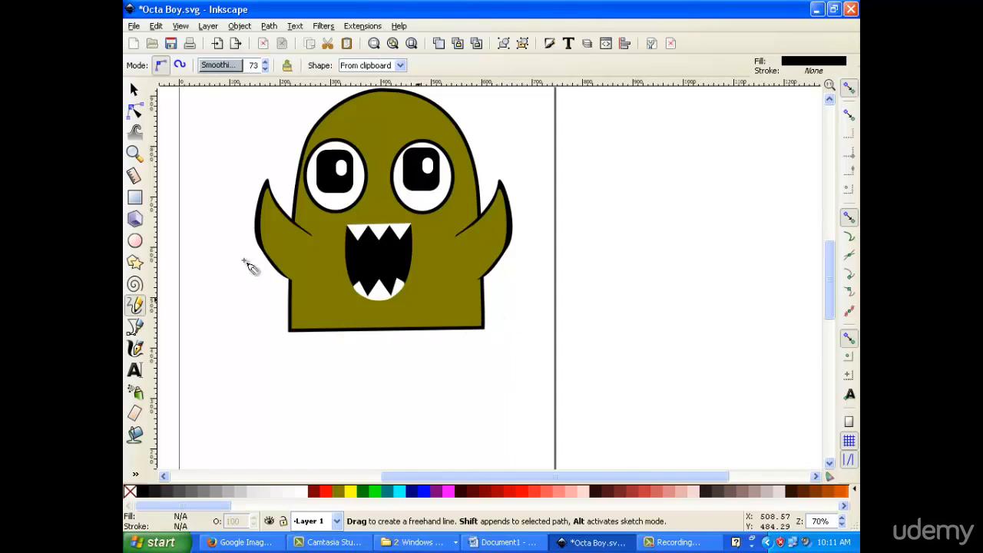
# - Draw a rounded leg about 178 by 145 px at the body's lower-right corner with the Bezier tool and fill it with Olive
pyautogui.click(136, 327)
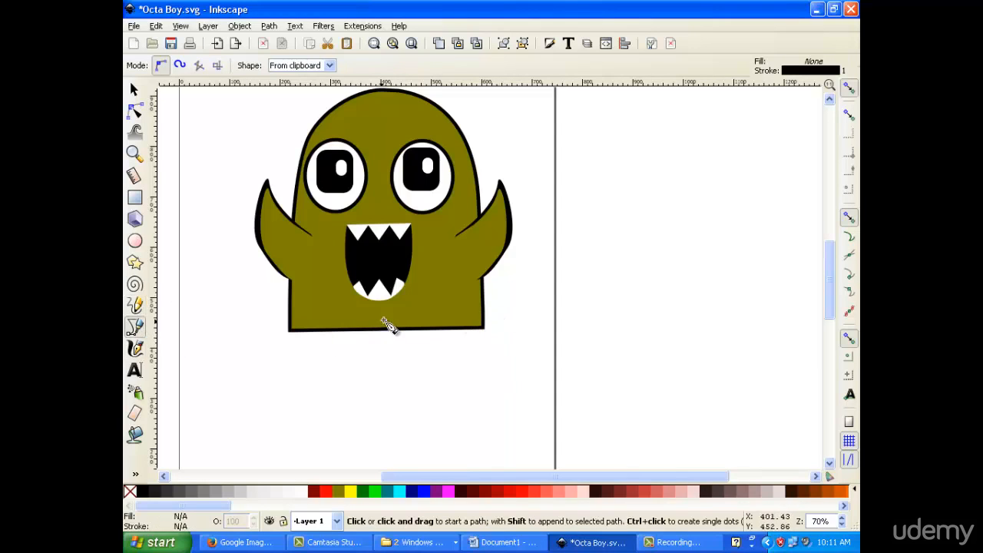
pyautogui.click(472, 298)
pyautogui.moveTo(516, 361); pyautogui.dragTo(526, 397)
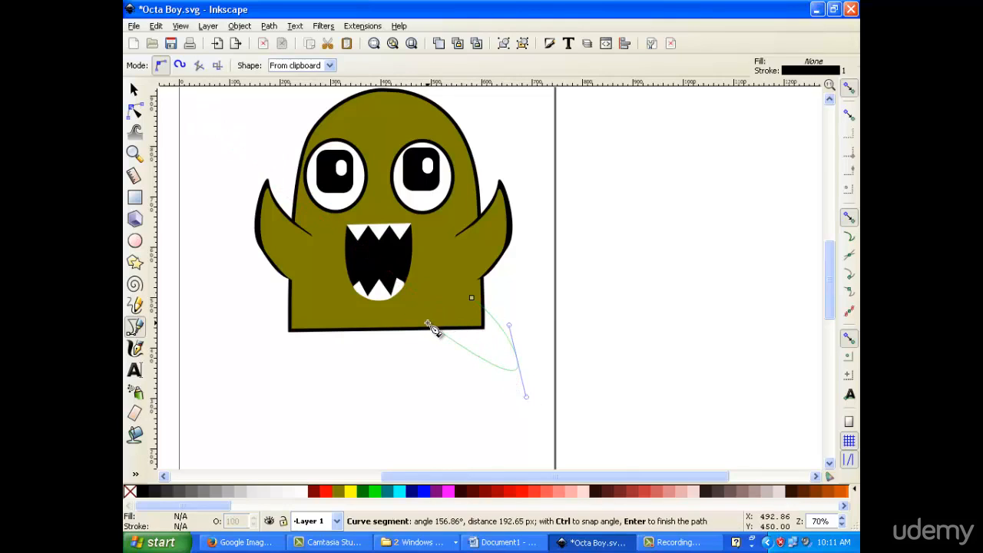
pyautogui.click(472, 299)
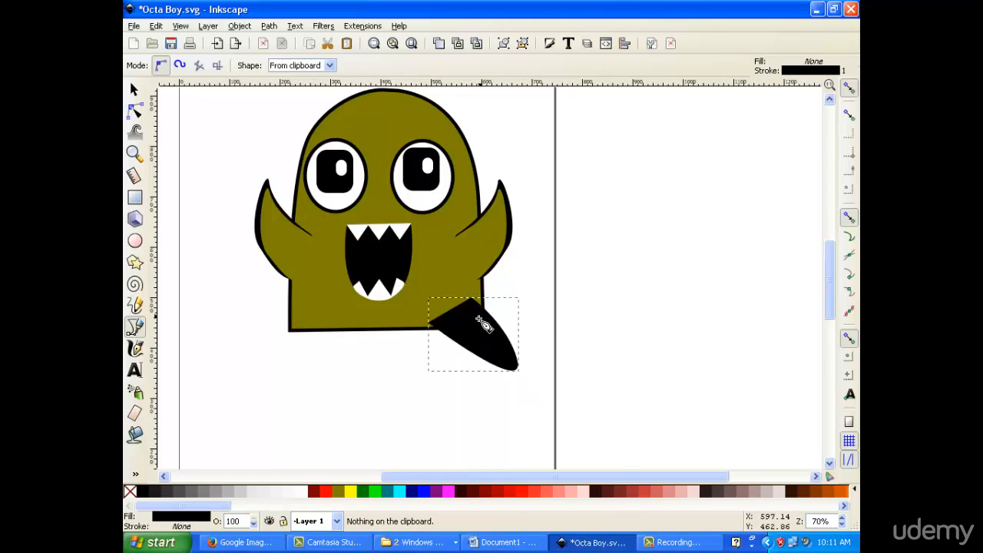
pyautogui.click(342, 492)
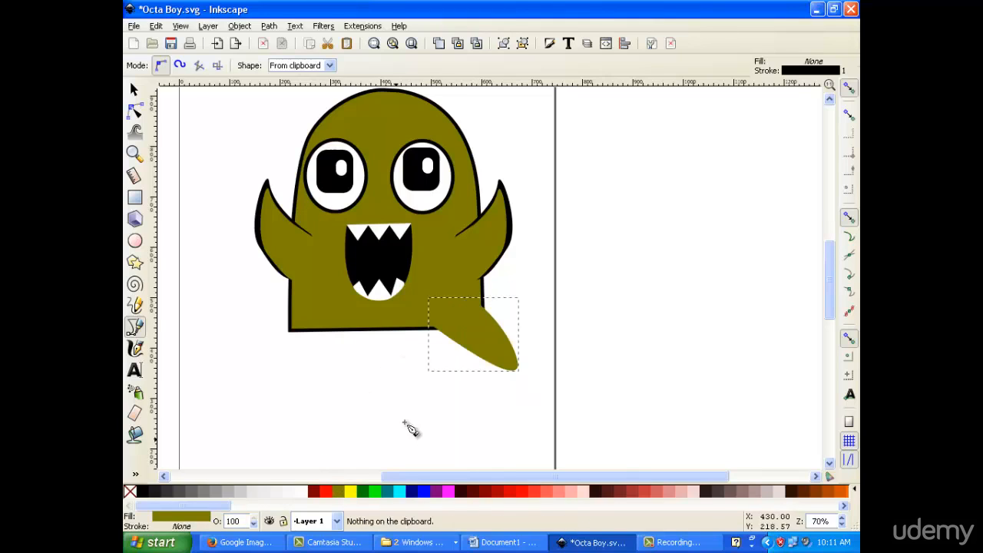
# - Rotate and resize the olive leg to about 157 by 159 px, placing it at about X 453.6, Y 334.1 px
pyautogui.click(134, 89)
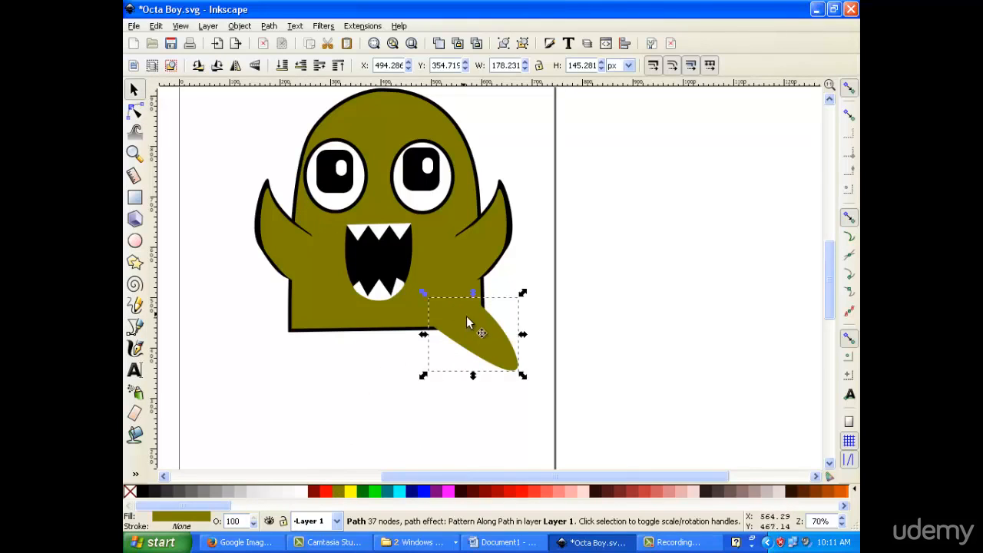
pyautogui.click(522, 374)
pyautogui.moveTo(524, 379); pyautogui.dragTo(482, 357)
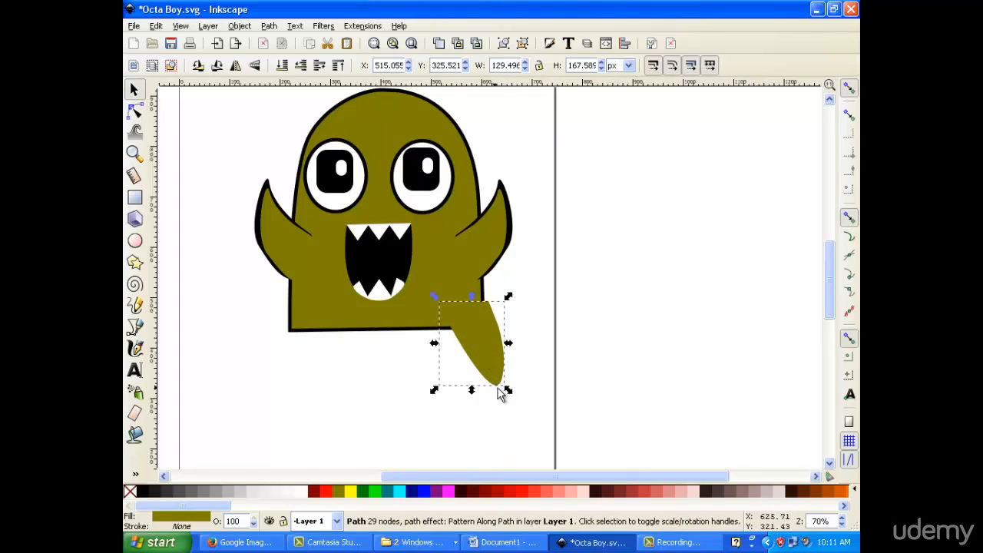
pyautogui.moveTo(508, 390); pyautogui.dragTo(404, 387)
pyautogui.click(456, 334)
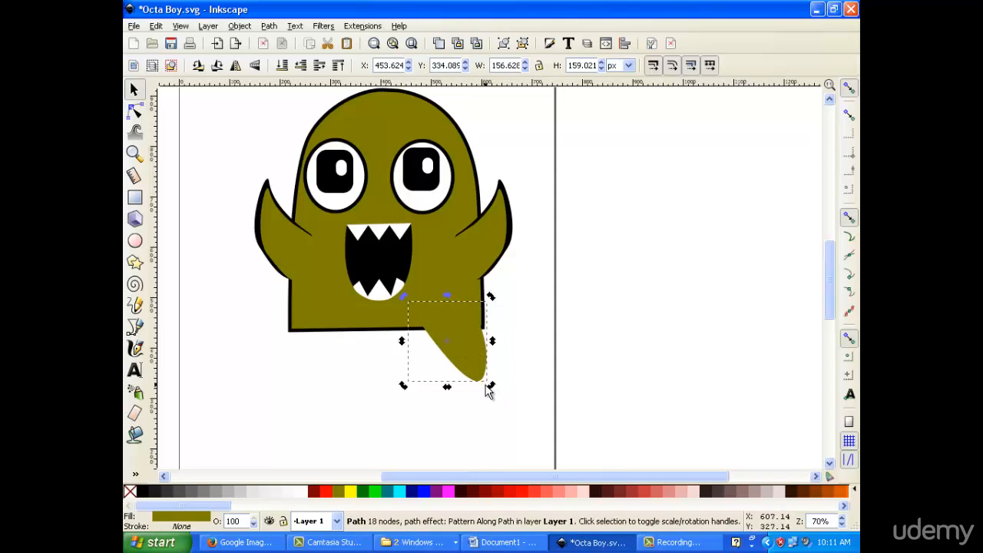
pyautogui.moveTo(486, 386); pyautogui.dragTo(477, 387)
# - Rotate the olive leg further clockwise so its tip points almost straight down, with bounds of about 128 by 184 px
pyautogui.doubleClick(466, 339)
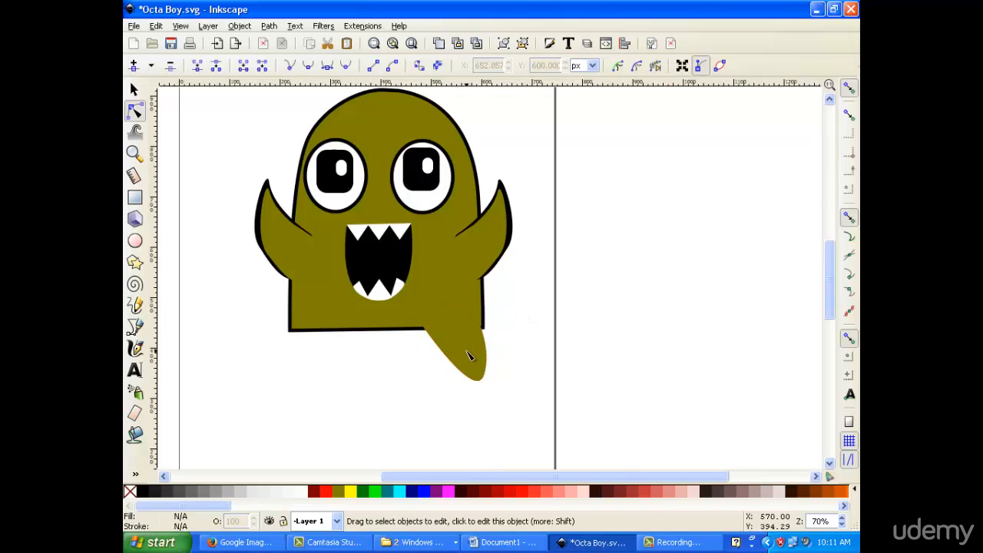
pyautogui.click(133, 89)
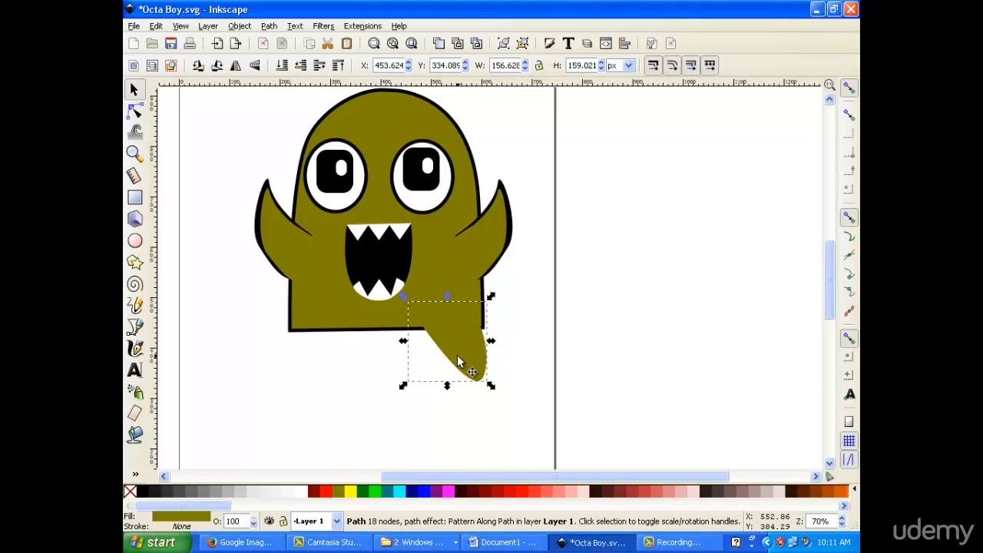
pyautogui.click(458, 361)
pyautogui.moveTo(491, 386); pyautogui.dragTo(476, 397)
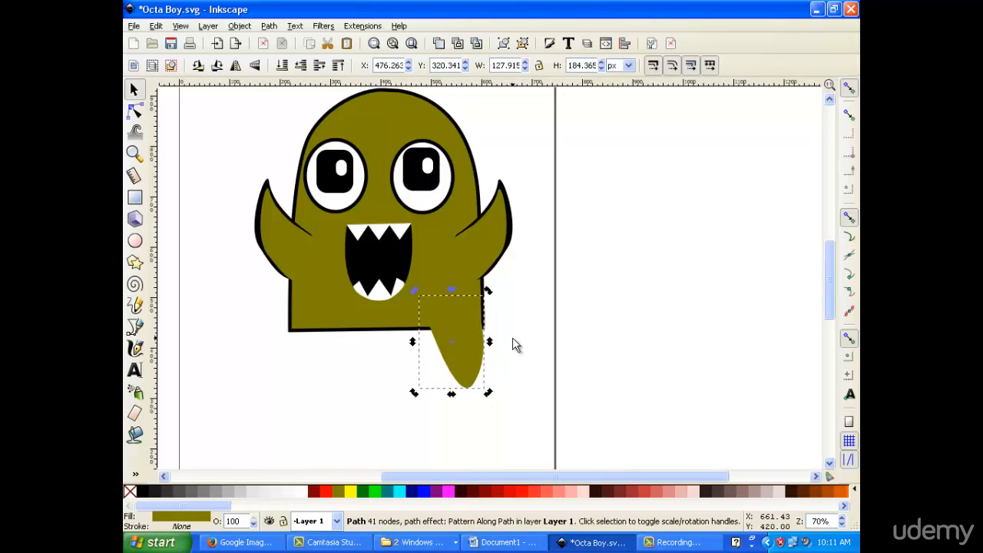
pyautogui.click(538, 305)
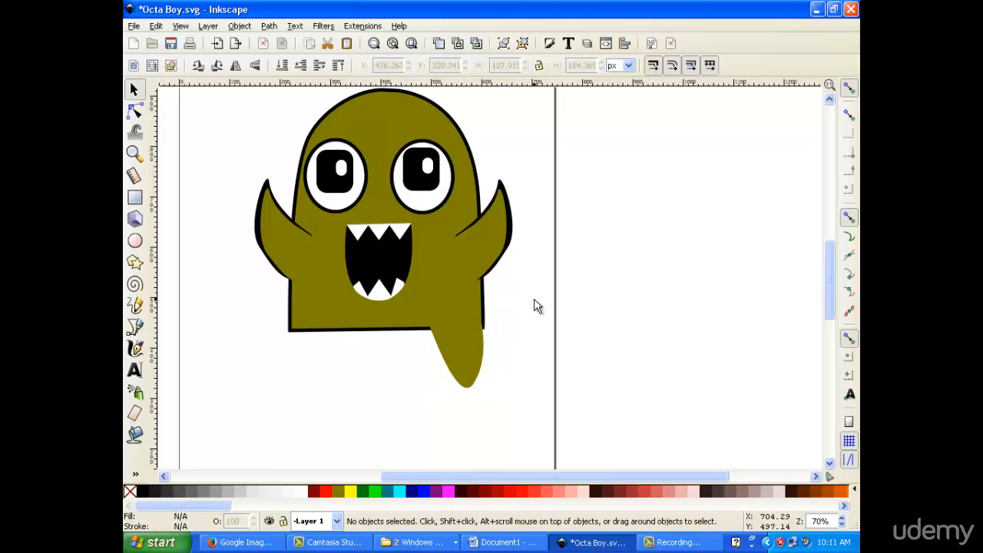
# - Duplicate the olive leg, offset the duplicate up and to the right, and fill the leg left in place with Black
pyautogui.click(466, 347)
pyautogui.rightClick(465, 340)
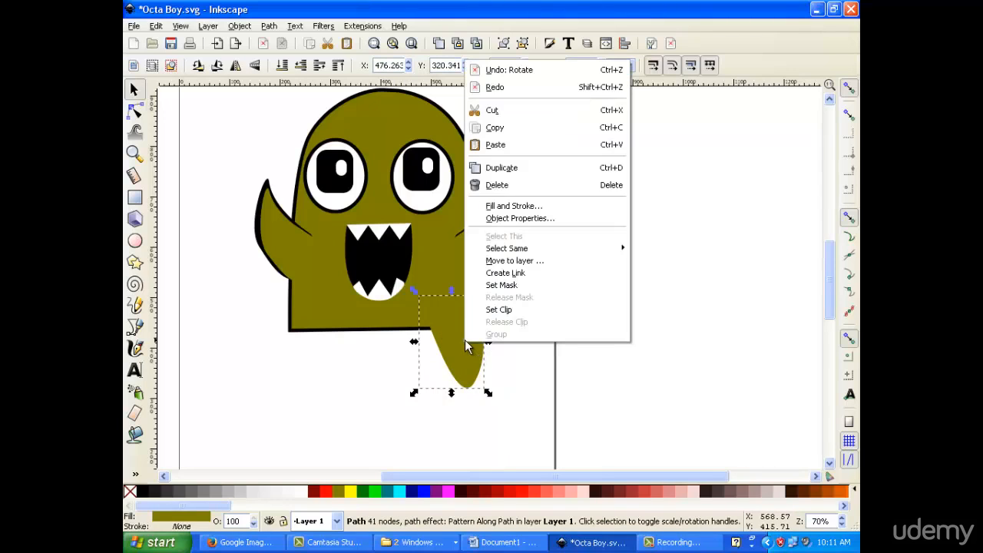
pyautogui.click(507, 165)
pyautogui.moveTo(456, 347); pyautogui.dragTo(477, 332)
pyautogui.click(461, 380)
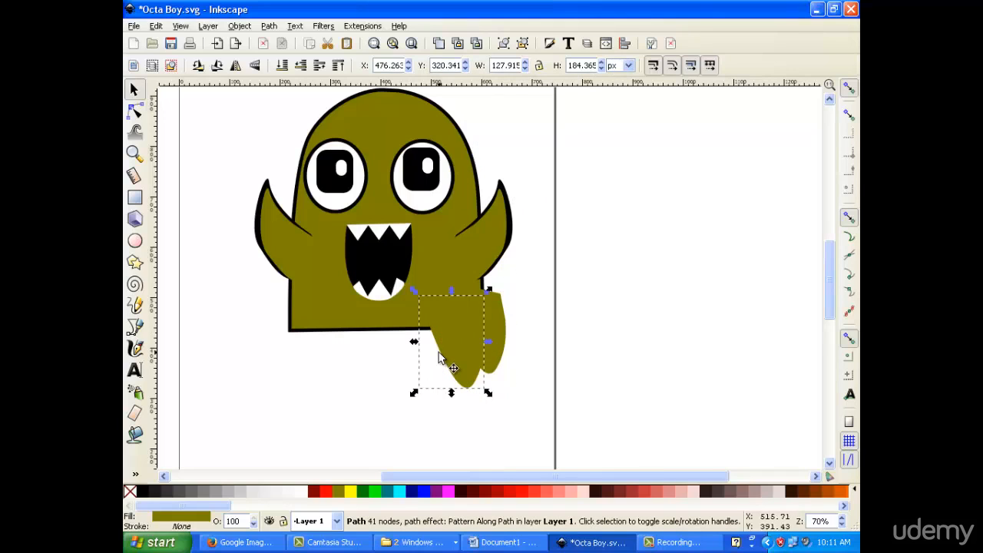
pyautogui.click(146, 492)
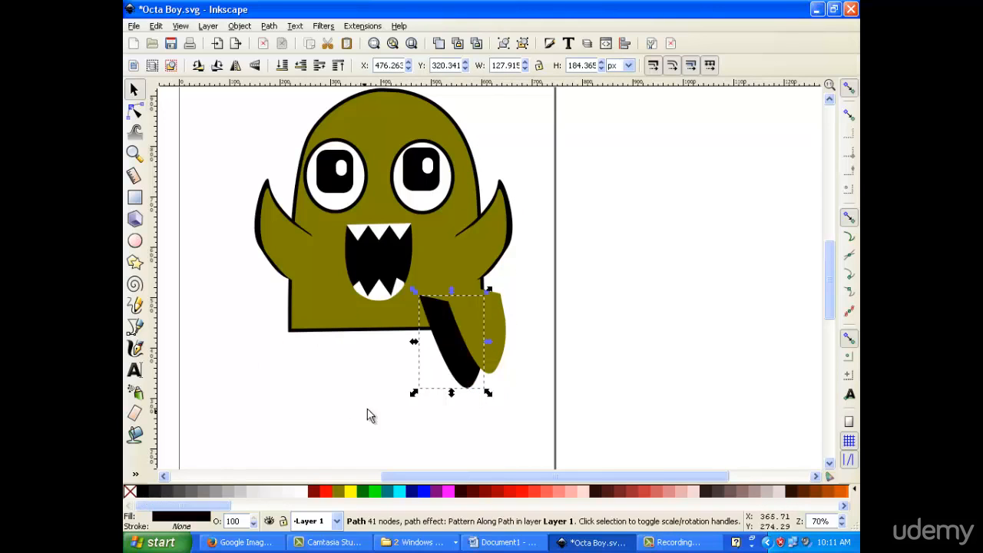
# - Enlarge the black leg to about 138 by 190 px
pyautogui.click(489, 327)
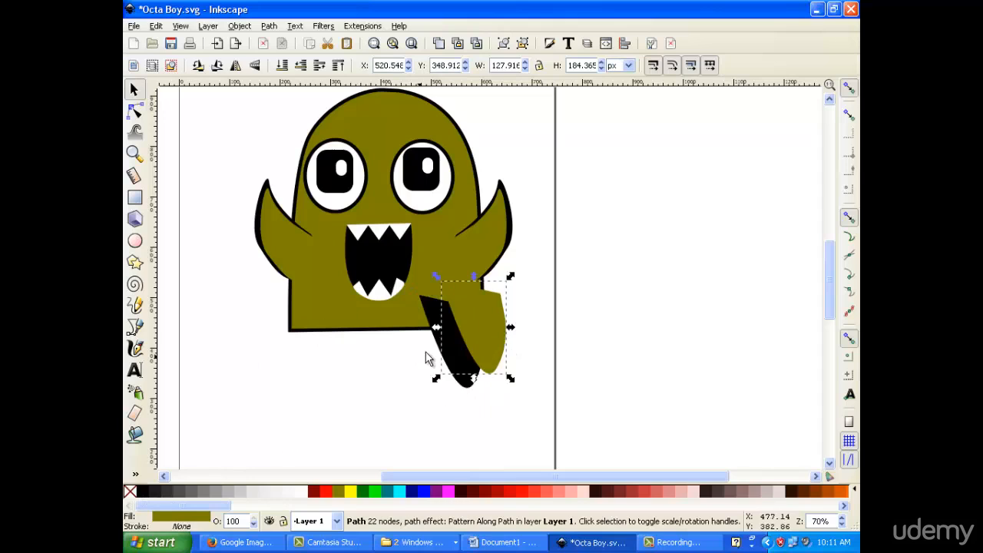
pyautogui.click(429, 310)
pyautogui.moveTo(407, 393); pyautogui.dragTo(406, 398)
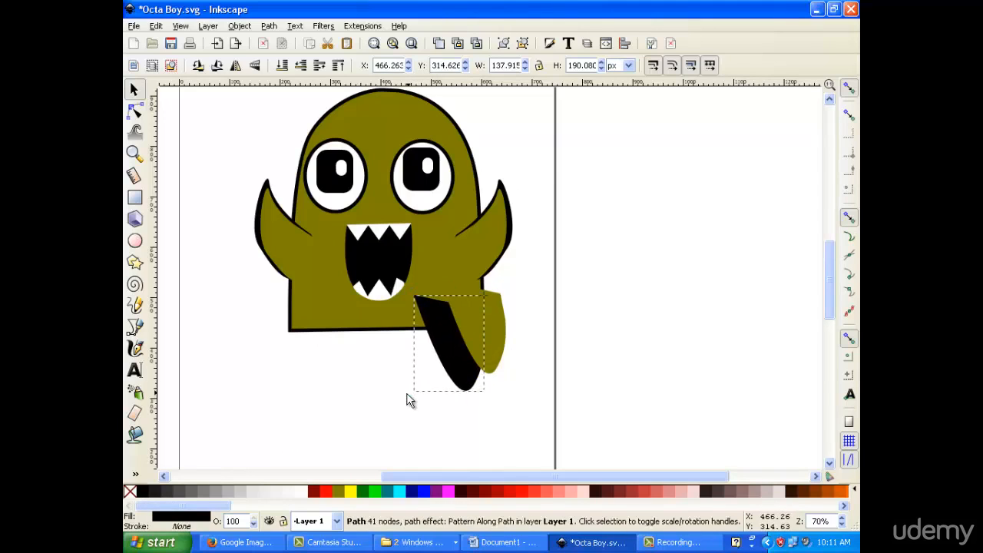
# - Place the olive leg over the black one at about X 465.7, Y 327.5 px and widen it to about 131 px
pyautogui.moveTo(496, 315); pyautogui.dragTo(445, 323)
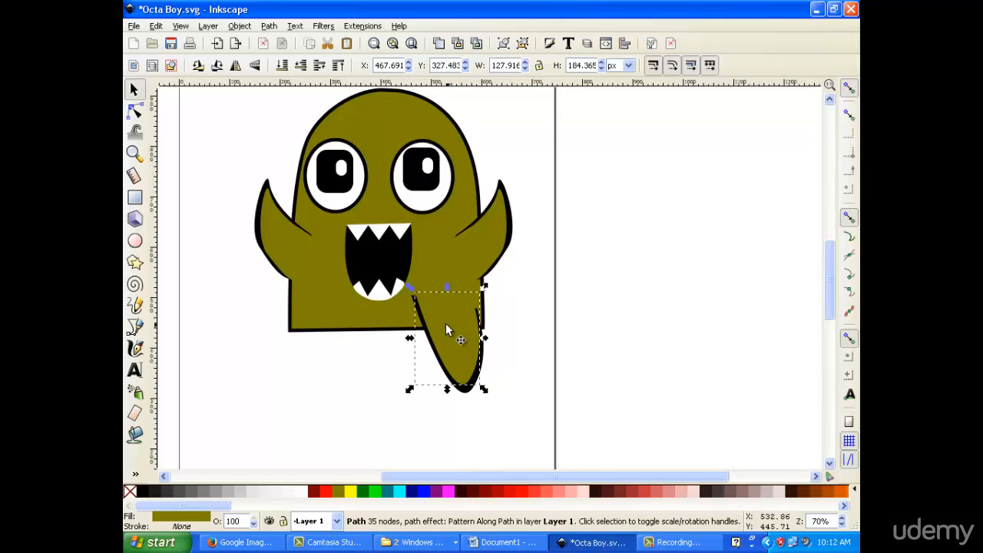
pyautogui.click(444, 330)
pyautogui.click(513, 347)
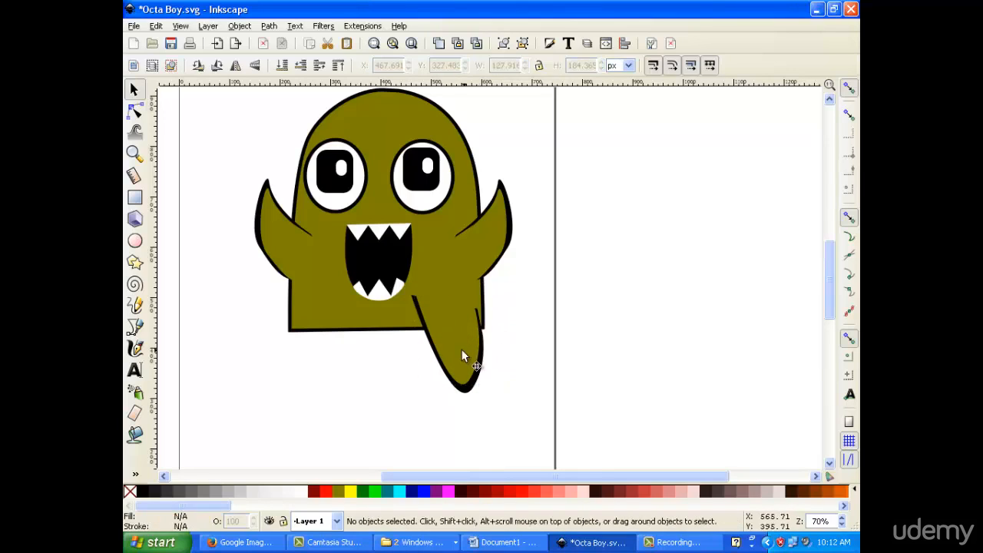
pyautogui.click(455, 348)
pyautogui.moveTo(483, 389); pyautogui.dragTo(487, 385)
pyautogui.press('Left')
# - Try to select the olive leg together with the black leg behind it
pyautogui.click(523, 316)
pyautogui.moveTo(514, 332); pyautogui.dragTo(415, 407)
pyautogui.click(464, 351)
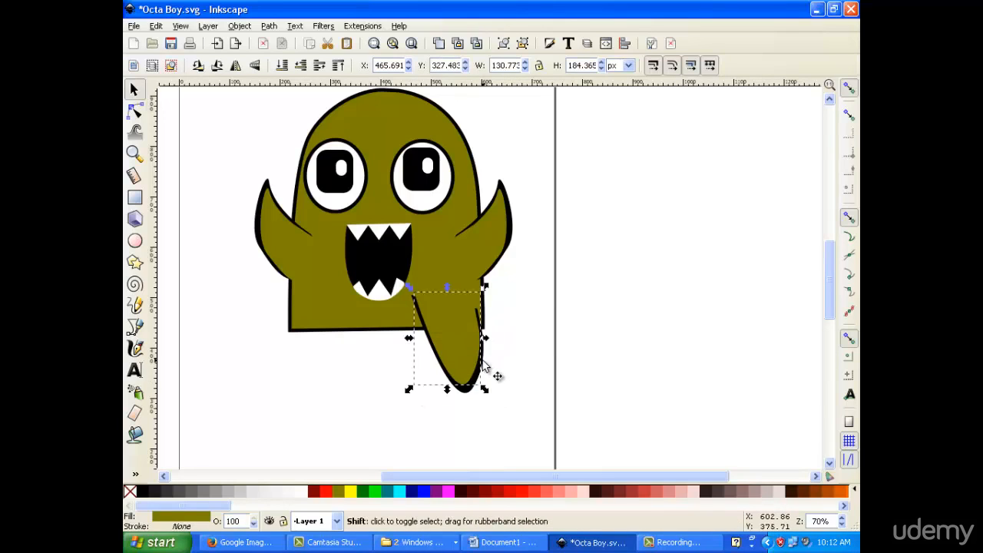
pyautogui.keyDown('shift'); pyautogui.click(483, 361); pyautogui.keyUp('shift')
pyautogui.keyDown('shift'); pyautogui.click(480, 357); pyautogui.keyUp('shift')
pyautogui.keyDown('shift'); pyautogui.click(482, 362); pyautogui.keyUp('shift')
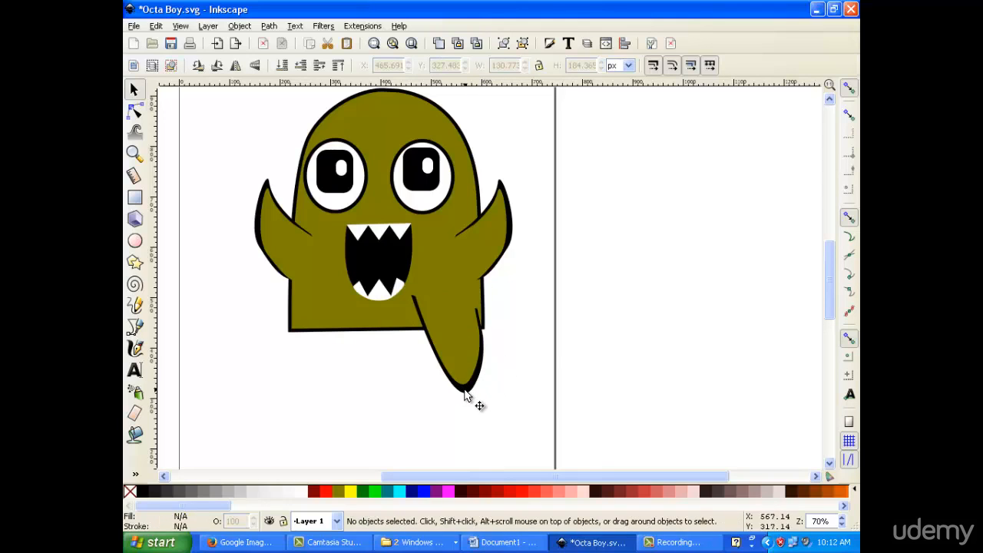
pyautogui.click(464, 391)
pyautogui.keyDown('shift'); pyautogui.click(480, 378); pyautogui.keyUp('shift')
pyautogui.click(471, 355)
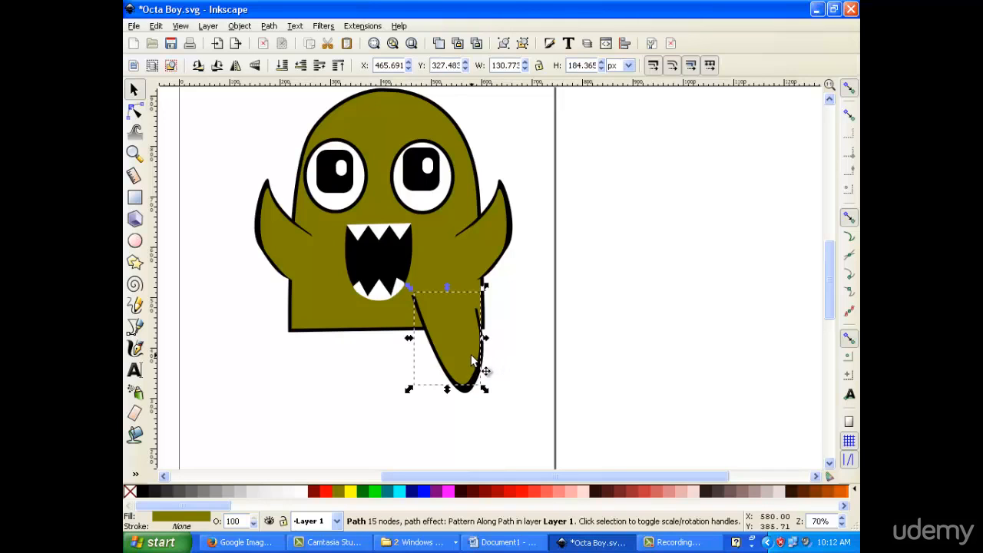
# - Move the olive and black leg shapes clear of the body, with the olive one at about X 485.7, Y 244.6 px
pyautogui.moveTo(470, 355); pyautogui.dragTo(471, 388)
pyautogui.moveTo(558, 337); pyautogui.dragTo(465, 371)
pyautogui.click(514, 332)
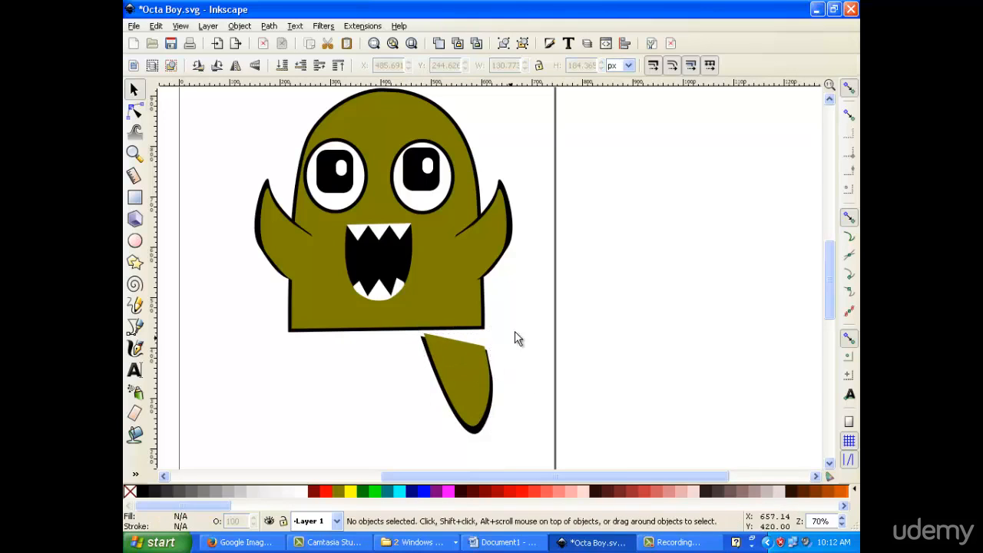
# - Realign the olive and black leg shapes below the body, select both and group them
pyautogui.moveTo(514, 331); pyautogui.dragTo(407, 433)
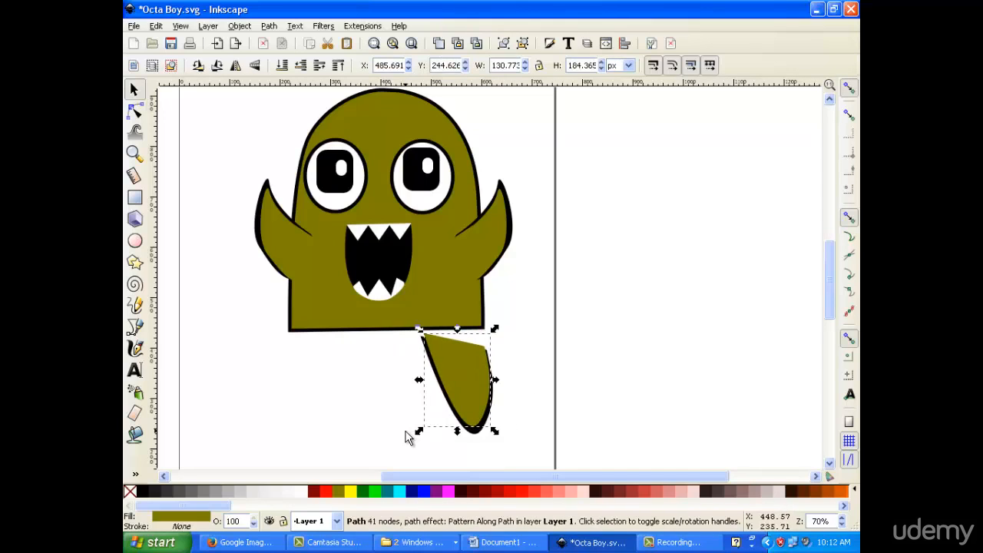
pyautogui.click(515, 350)
pyautogui.moveTo(467, 360); pyautogui.dragTo(550, 356)
pyautogui.moveTo(476, 386); pyautogui.dragTo(477, 410)
pyautogui.moveTo(545, 354); pyautogui.dragTo(456, 398)
pyautogui.click(455, 357)
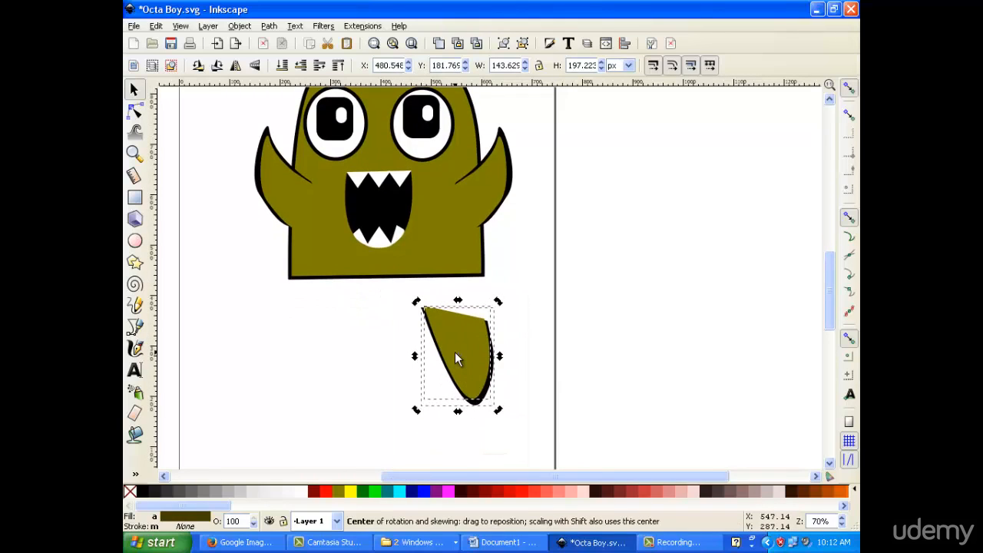
pyautogui.rightClick(455, 357)
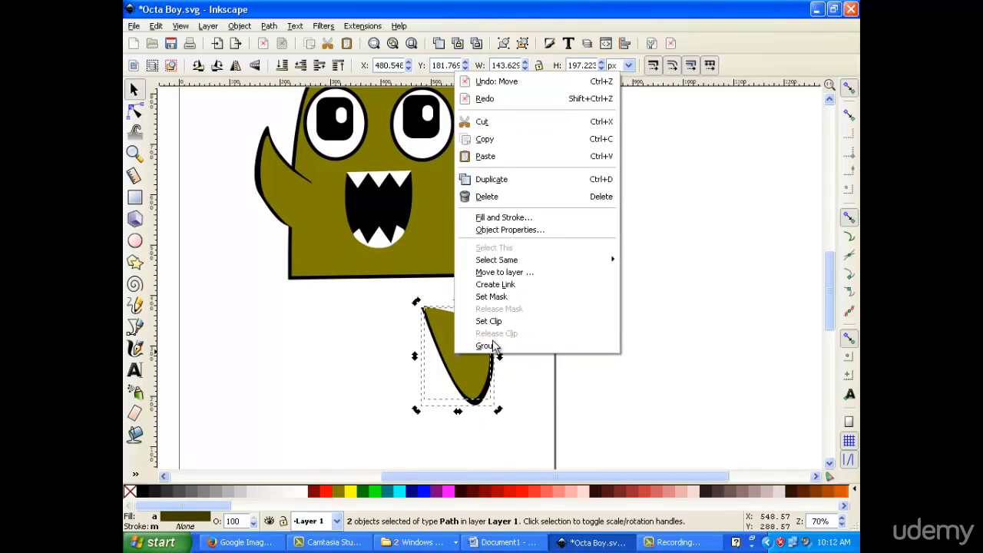
pyautogui.click(494, 345)
pyautogui.press('Escape')
# - Enter the leg group and lower the upper-left nodes of the olive and black shapes so the leg's top edge is nearly level
pyautogui.moveTo(503, 286); pyautogui.dragTo(437, 384)
pyautogui.rightClick(462, 355)
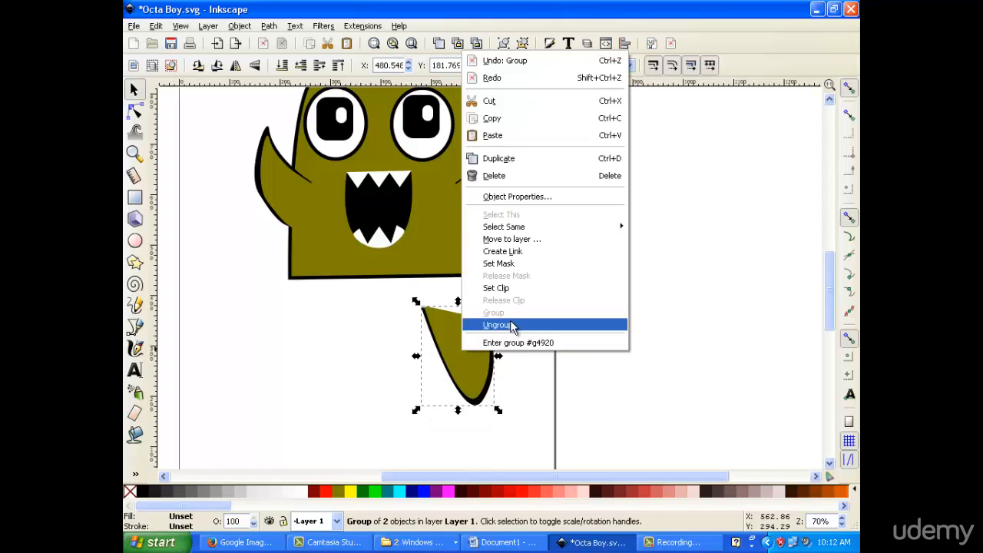
pyautogui.click(453, 362)
pyautogui.doubleClick(452, 361)
pyautogui.doubleClick(451, 361)
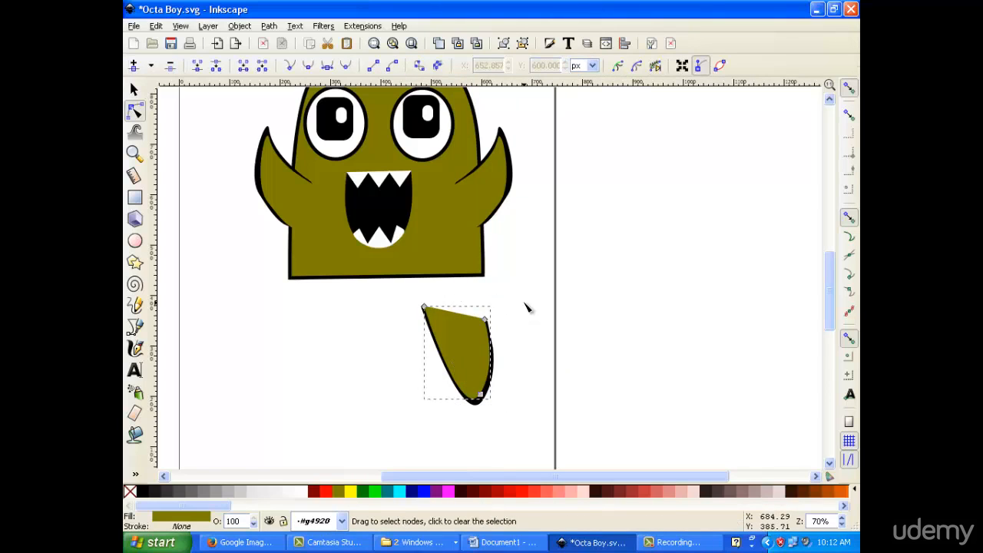
pyautogui.moveTo(424, 308)
pyautogui.mouseDown()
pyautogui.moveTo(434, 327)
pyautogui.moveTo(427, 323)
pyautogui.mouseUp()
pyautogui.click(423, 310)
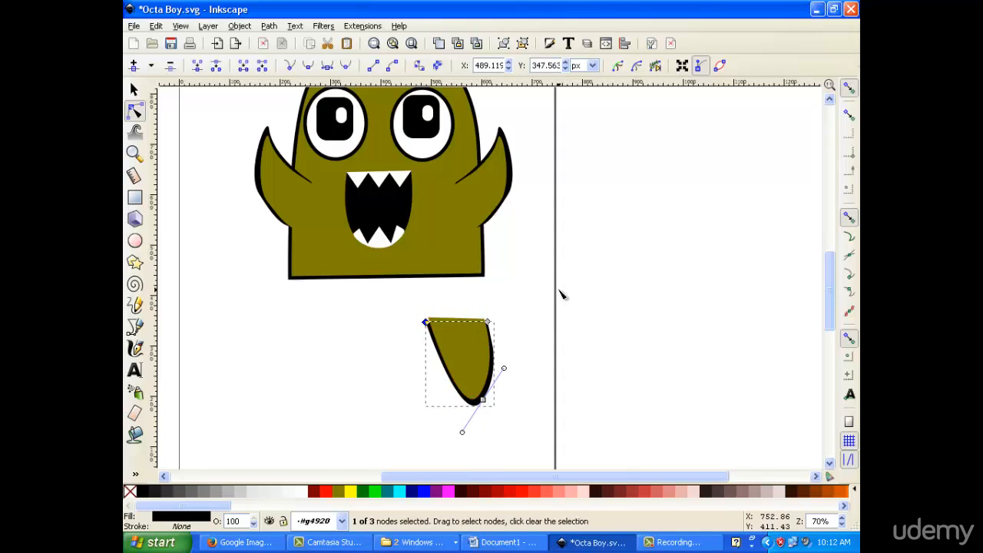
# - Try to select the olive and black leg shapes together while editing their nodes
pyautogui.click(517, 305)
pyautogui.moveTo(517, 305); pyautogui.dragTo(395, 434)
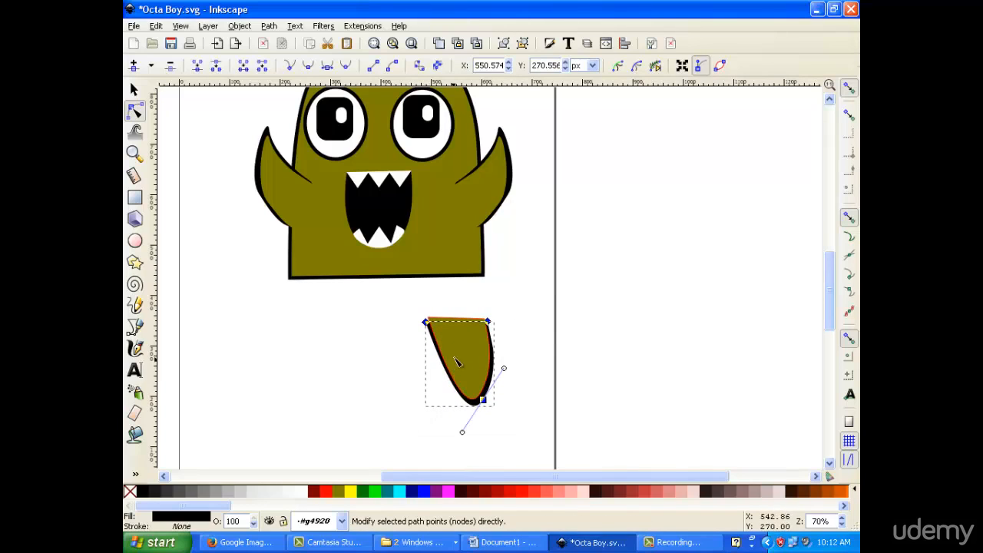
pyautogui.rightClick(456, 358)
pyautogui.click(375, 415)
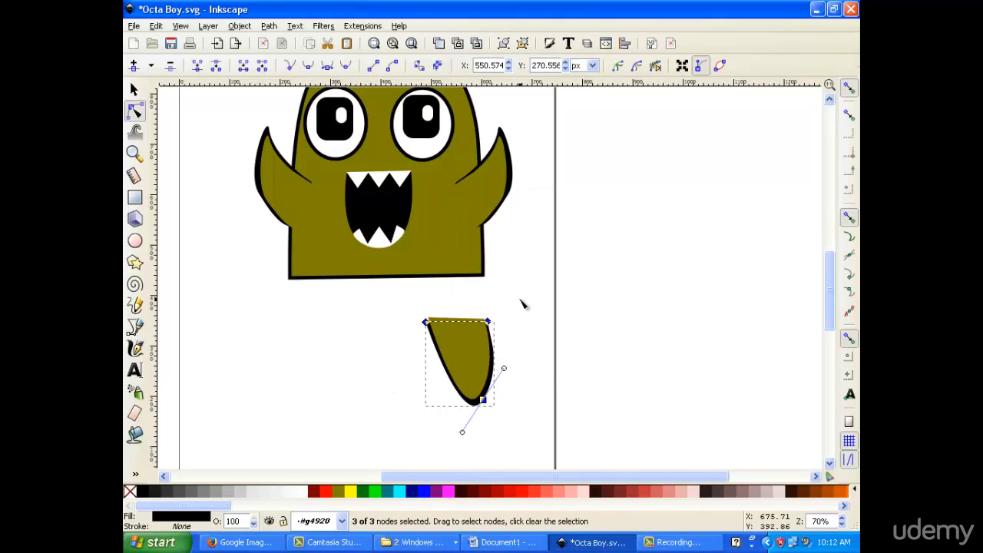
pyautogui.click(518, 305)
pyautogui.moveTo(535, 303); pyautogui.dragTo(377, 447)
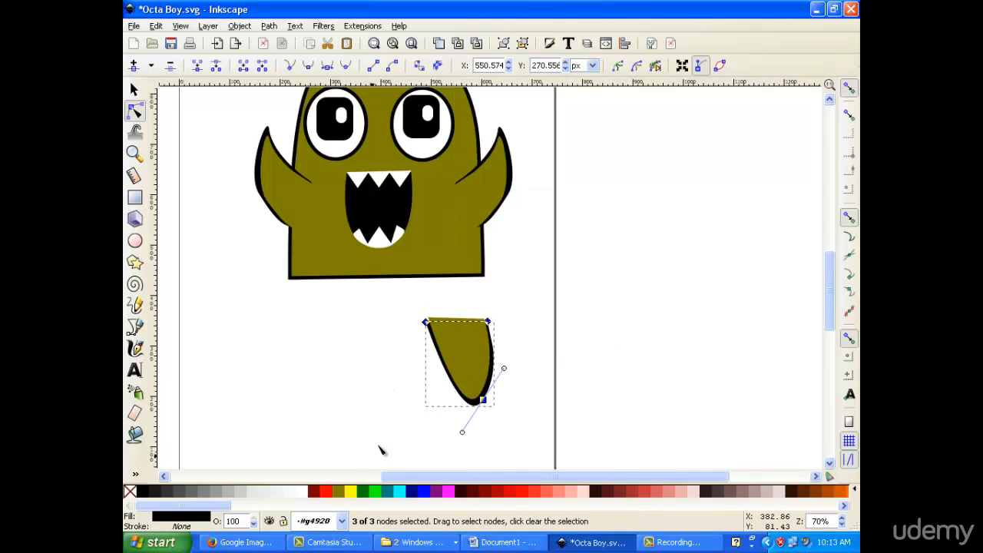
pyautogui.rightClick(461, 347)
pyautogui.click(356, 308)
# - Select both reshaped leg shapes as objects and group them
pyautogui.click(134, 89)
pyautogui.click(304, 389)
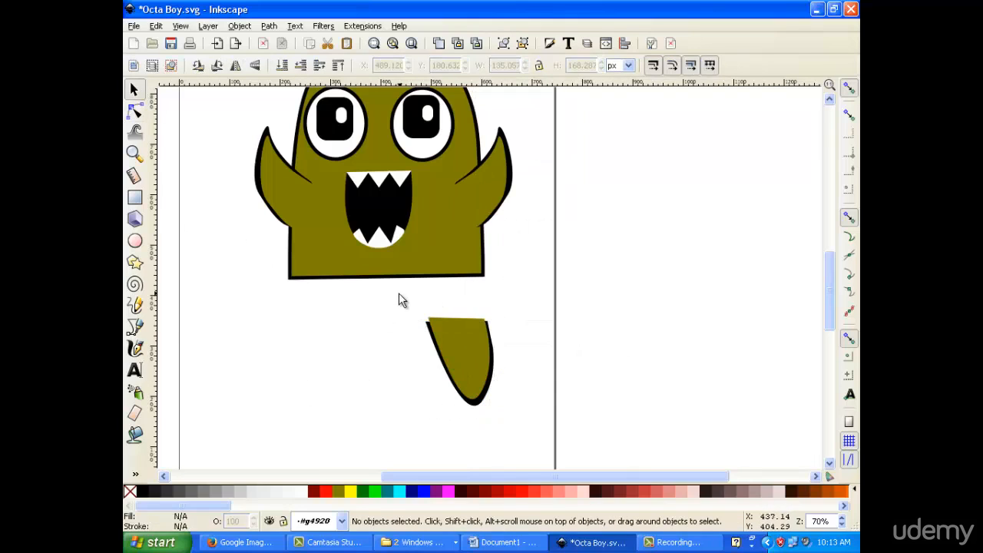
pyautogui.moveTo(398, 300); pyautogui.dragTo(515, 423)
pyautogui.rightClick(455, 335)
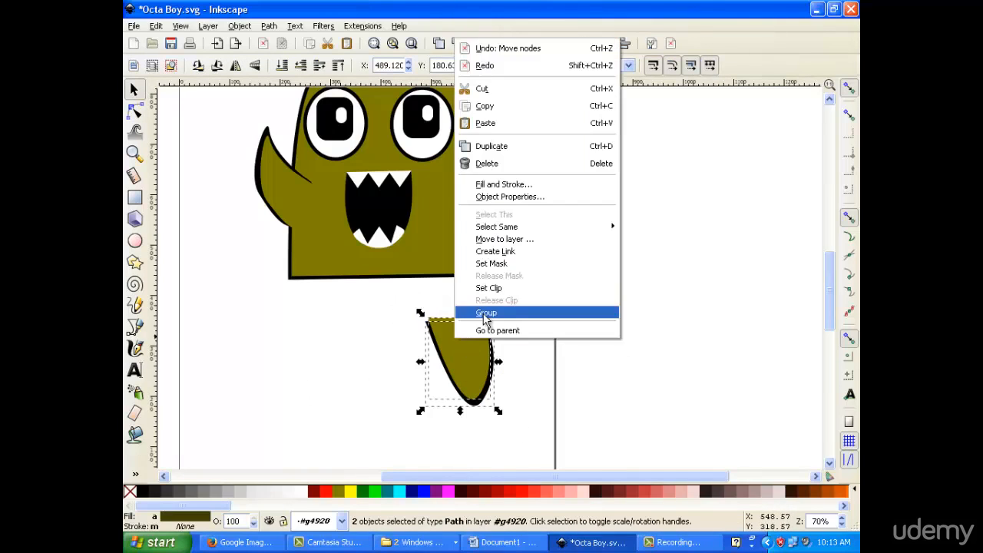
pyautogui.click(485, 315)
# - Place the grouped leg at the body's lower right corner, about X 482, Y 325 px, and shorten it to about 133 px high
pyautogui.moveTo(466, 353); pyautogui.dragTo(457, 280)
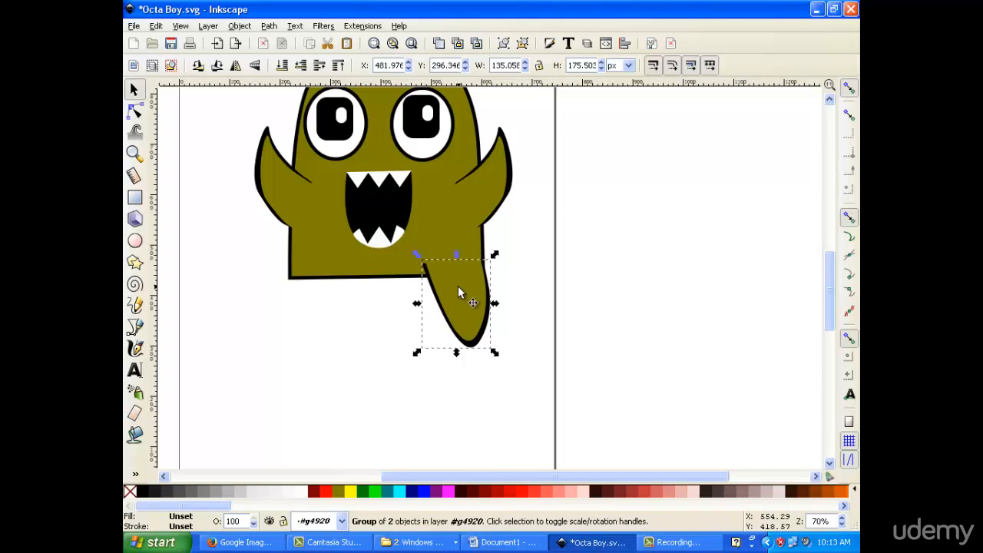
pyautogui.moveTo(459, 350); pyautogui.dragTo(456, 334)
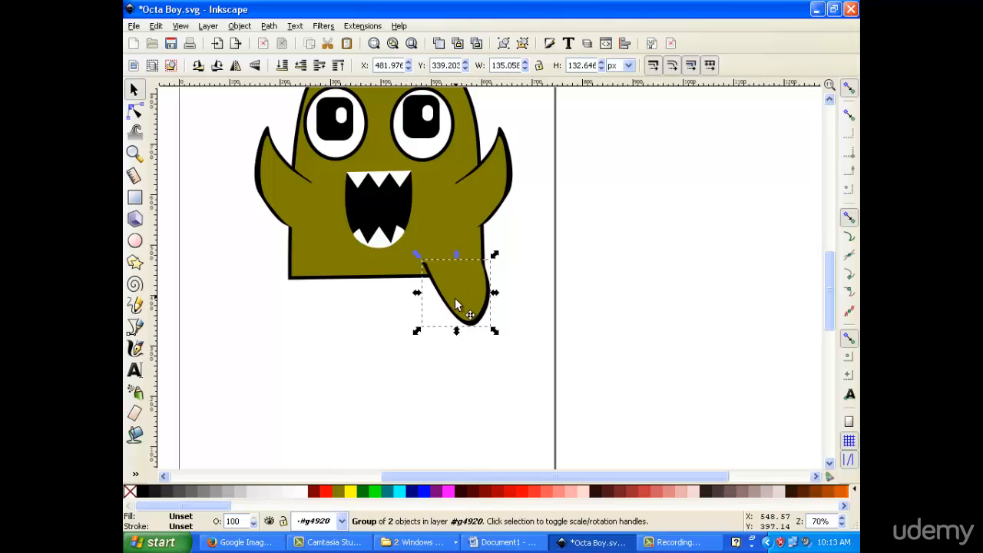
pyautogui.moveTo(456, 298); pyautogui.dragTo(455, 305)
# - Duplicate the leg along the body's lower edge, placing the leftmost copy at about X 204.8, Y 330.6 px
pyautogui.rightClick(456, 301)
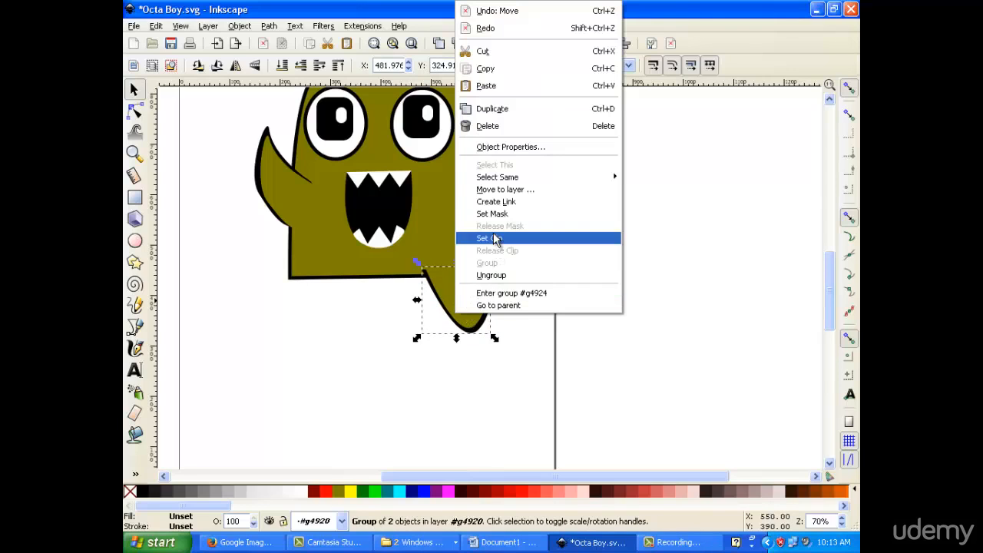
pyautogui.click(488, 108)
pyautogui.moveTo(461, 308); pyautogui.dragTo(304, 294)
pyautogui.click(304, 294)
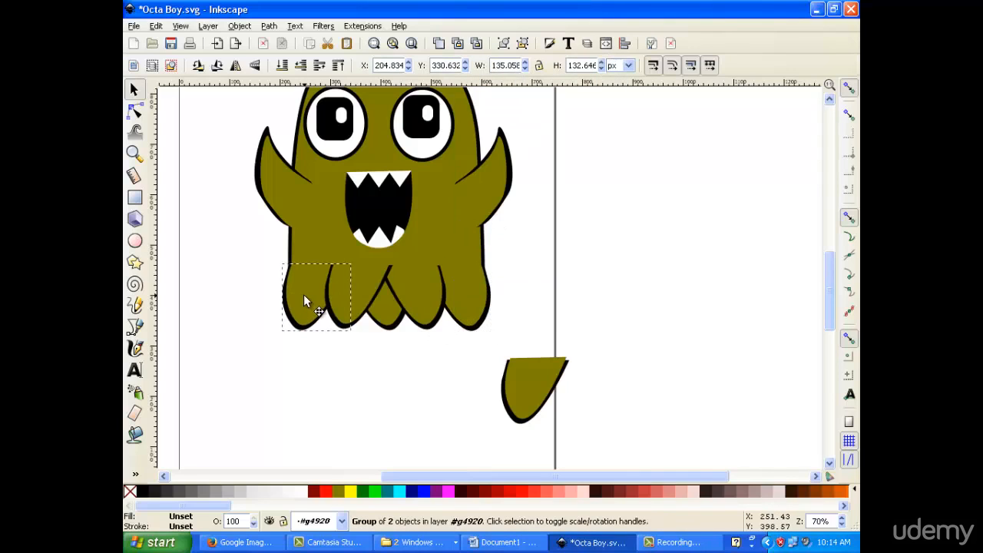
# - Ungroup the three inner legs and move the center leg off the body to the empty area below
pyautogui.scroll(2, 496, 301)
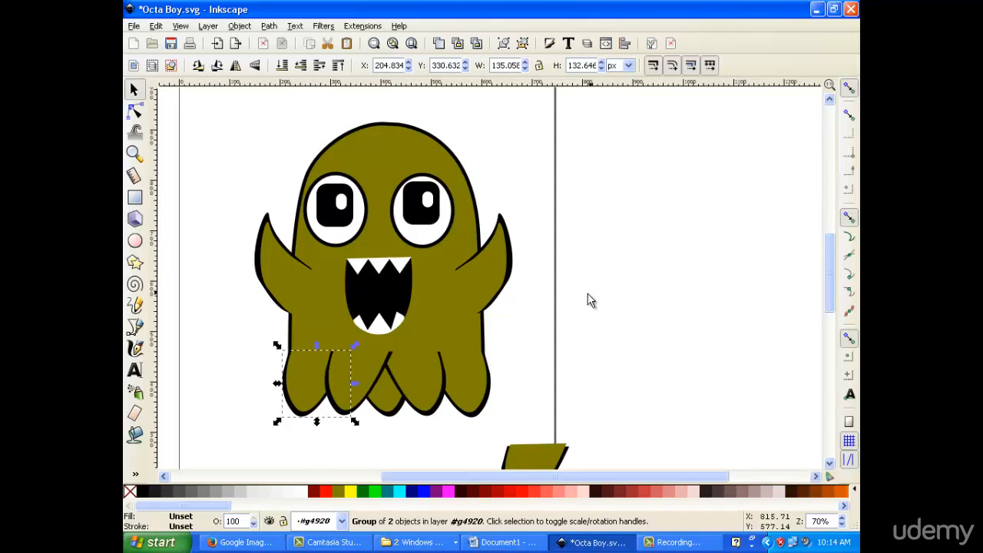
pyautogui.click(401, 393)
pyautogui.rightClick(418, 384)
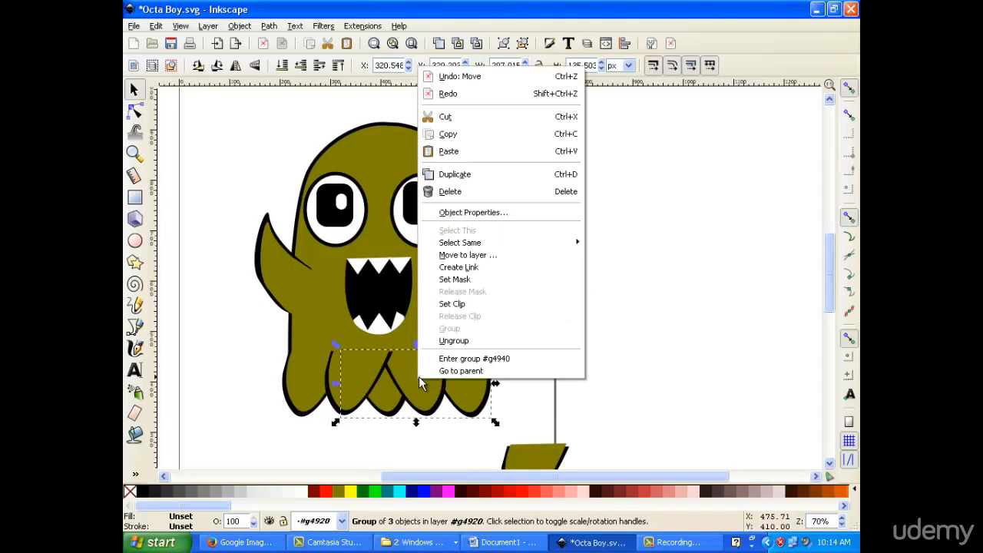
pyautogui.click(461, 342)
pyautogui.click(374, 441)
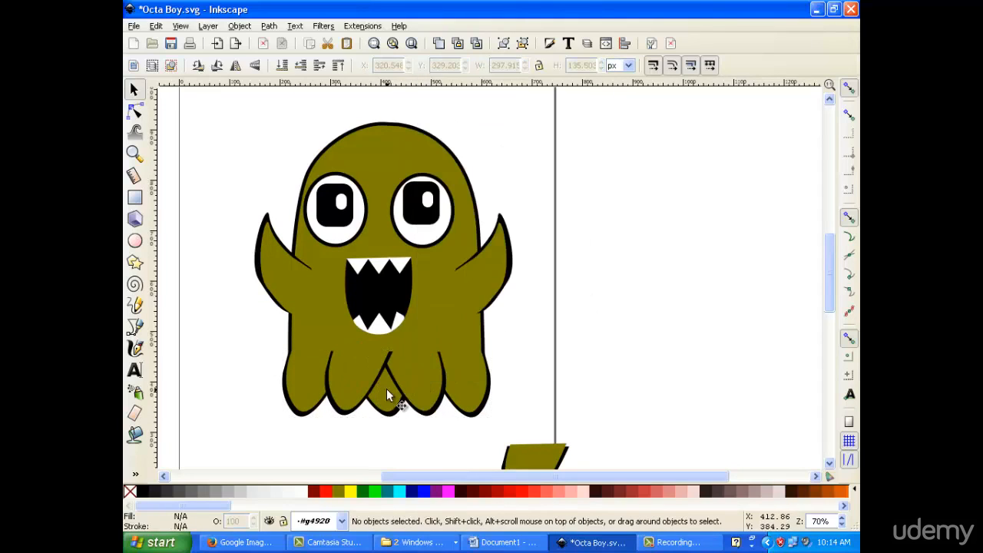
pyautogui.moveTo(386, 389); pyautogui.dragTo(475, 477)
# - Adjust the two remaining inner legs to meet at the center, moving the left one to about X 269.1, Y 324.9 px
pyautogui.moveTo(416, 332)
pyautogui.mouseDown()
pyautogui.moveTo(421, 341)
pyautogui.moveTo(414, 333)
pyautogui.mouseUp()
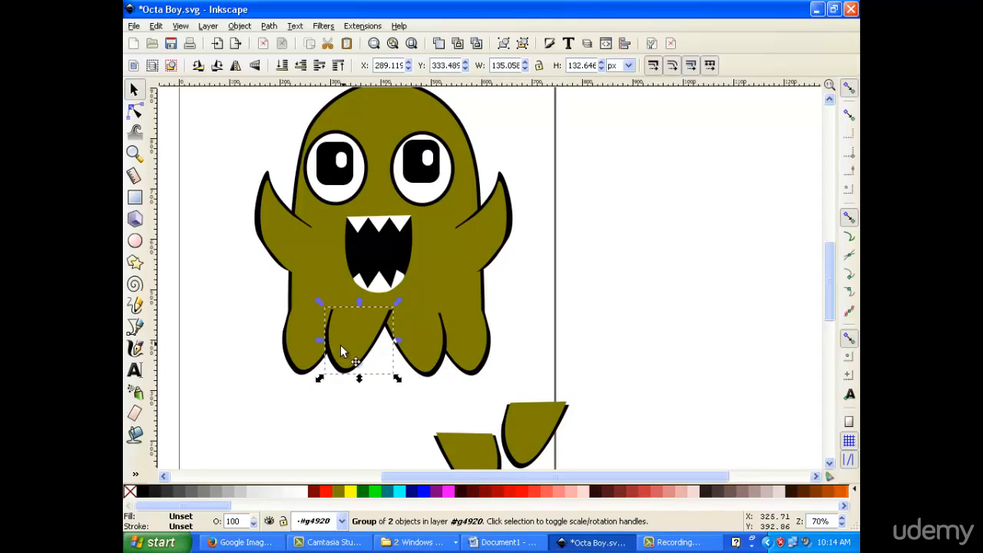
pyautogui.moveTo(340, 345); pyautogui.dragTo(329, 351)
pyautogui.click(522, 305)
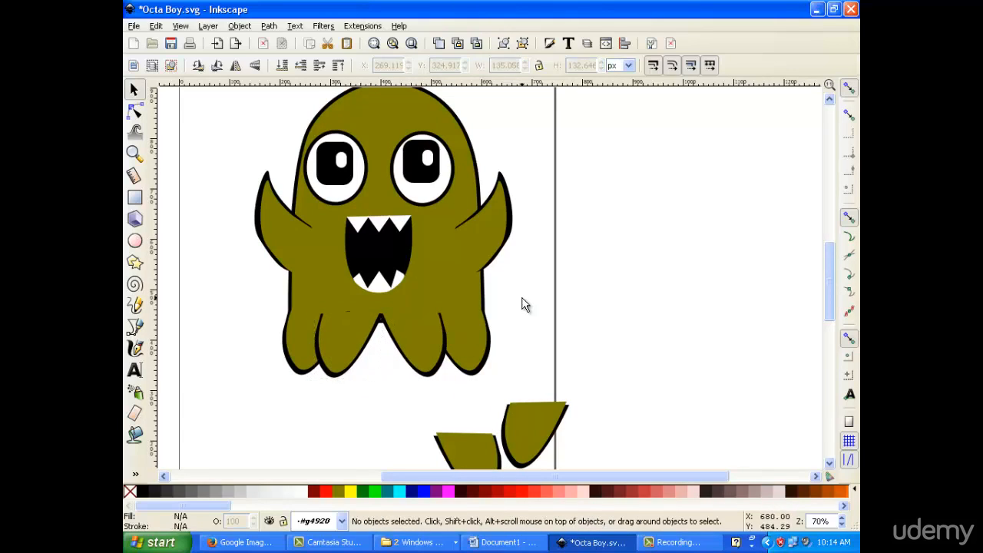
pyautogui.click(339, 332)
pyautogui.click(526, 299)
# - Draw an olive, black-outlined rectangle about 48.6 by 54.3 px on the left inner leg and move it beside the monster
pyautogui.click(135, 197)
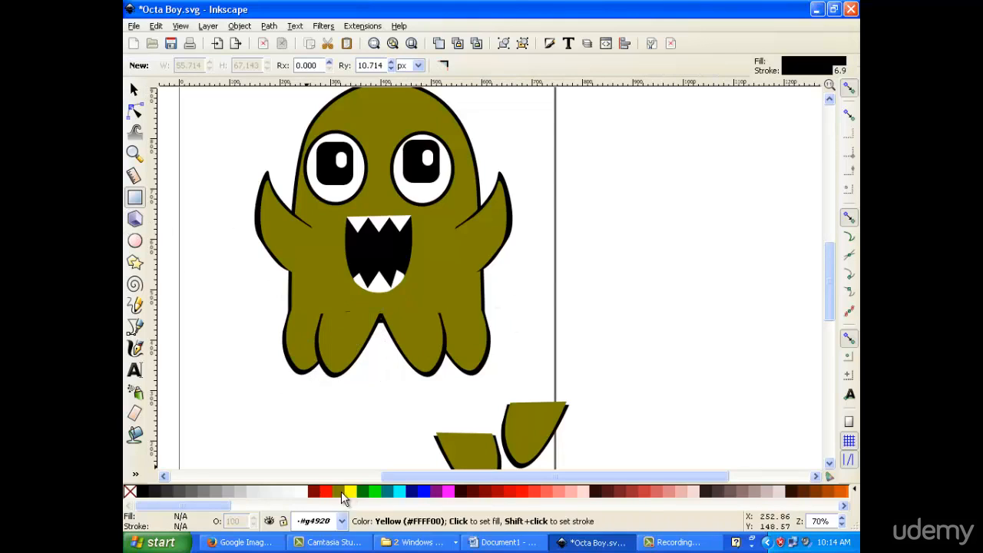
pyautogui.moveTo(338, 301); pyautogui.dragTo(366, 330)
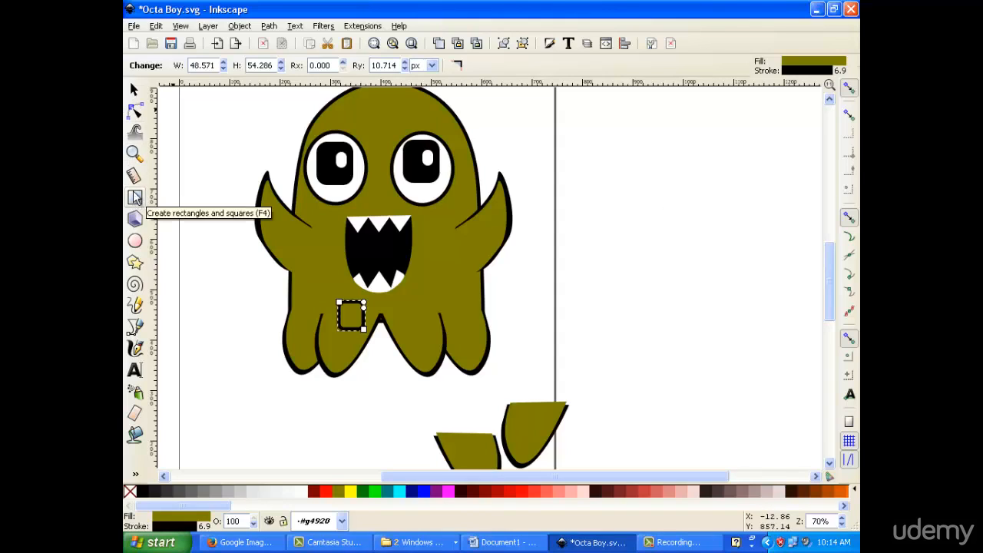
pyautogui.click(133, 89)
pyautogui.click(342, 311)
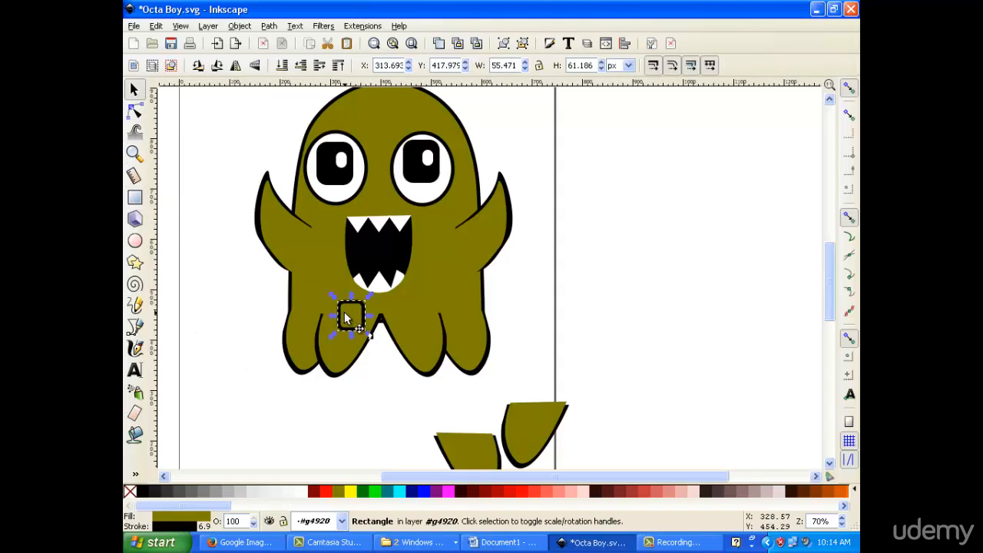
pyautogui.click(344, 311)
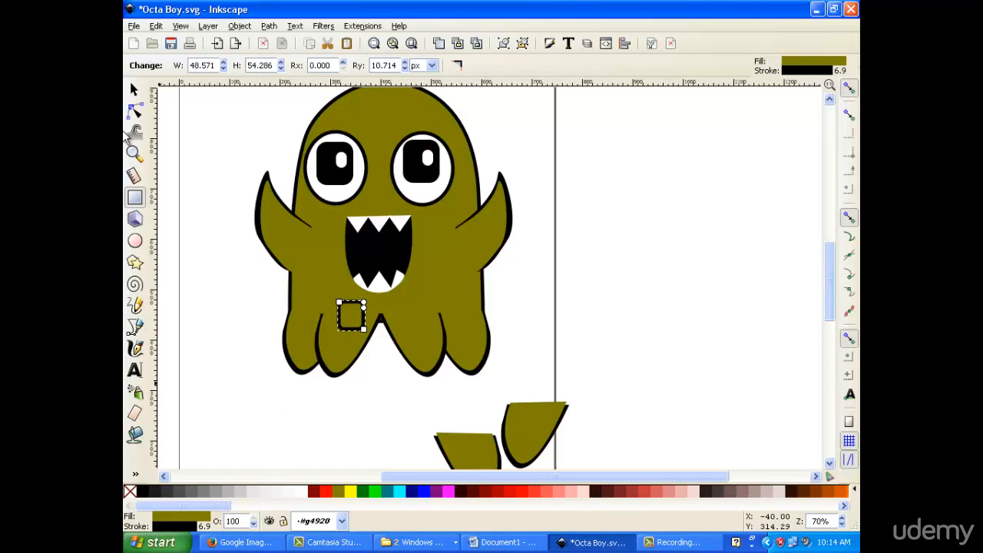
pyautogui.click(134, 90)
pyautogui.moveTo(349, 310); pyautogui.dragTo(206, 381)
pyautogui.click(189, 213)
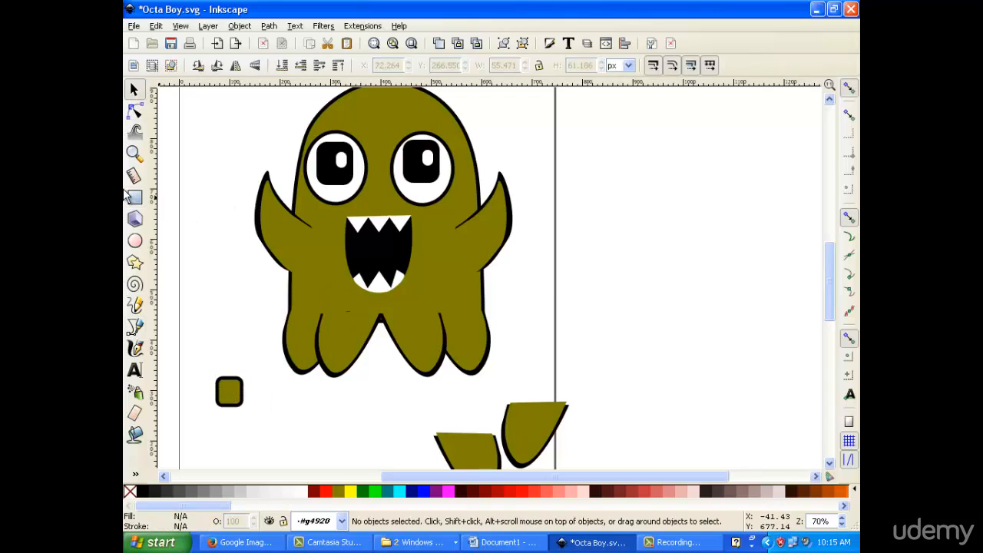
# - Try another olive, black-outlined rectangle over the left inner leg
pyautogui.click(134, 198)
pyautogui.moveTo(339, 297); pyautogui.dragTo(230, 285)
pyautogui.hotkey('ctrl', 'z')
pyautogui.hotkey('ctrl', 'z')
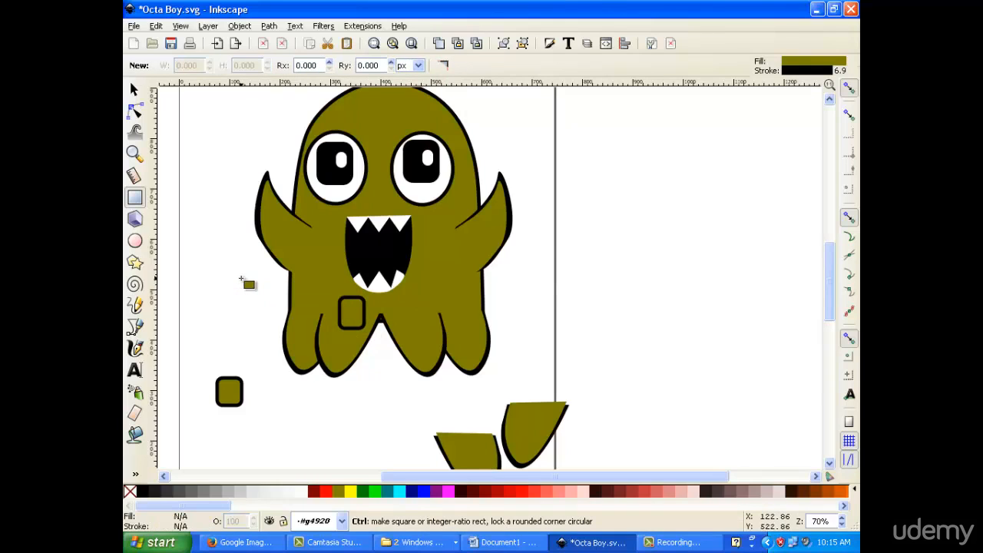
# - Nudge the left inner leg up to about Y 326.9 px
pyautogui.click(135, 90)
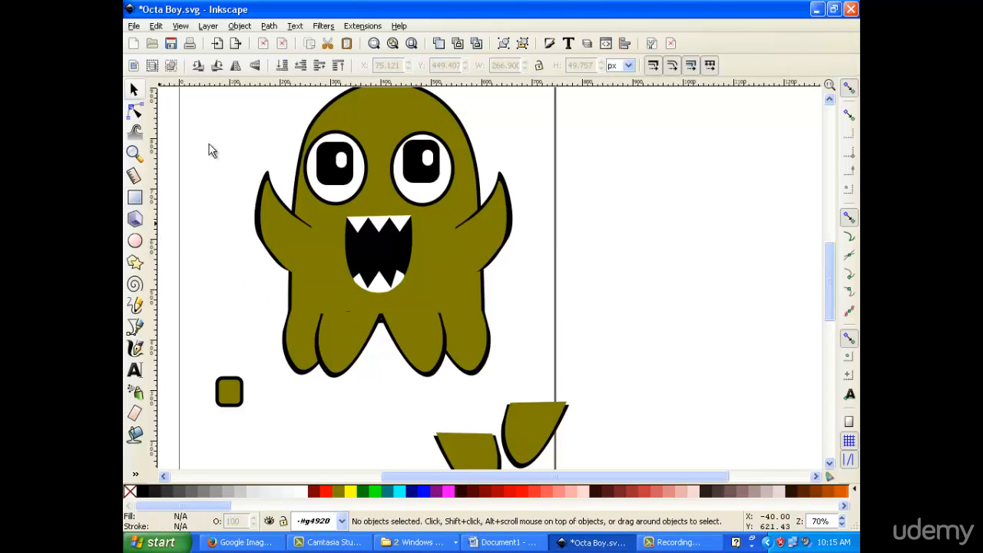
pyautogui.click(339, 341)
pyautogui.press('Up')
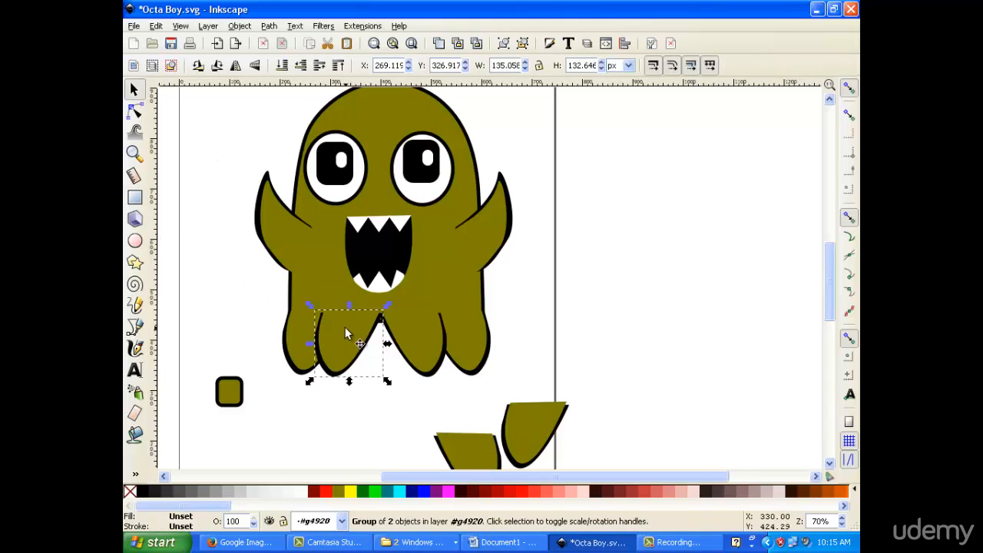
pyautogui.click(602, 253)
# - Try covering the joint between the two inner legs with a small black rectangle about 14.3 by 12.9 px
pyautogui.scroll(2, 417, 316)
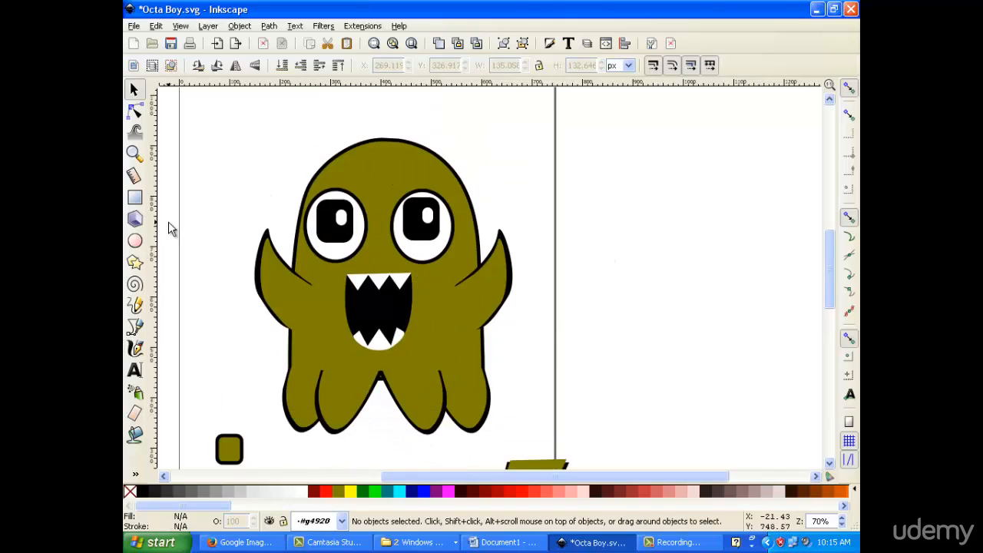
pyautogui.click(135, 198)
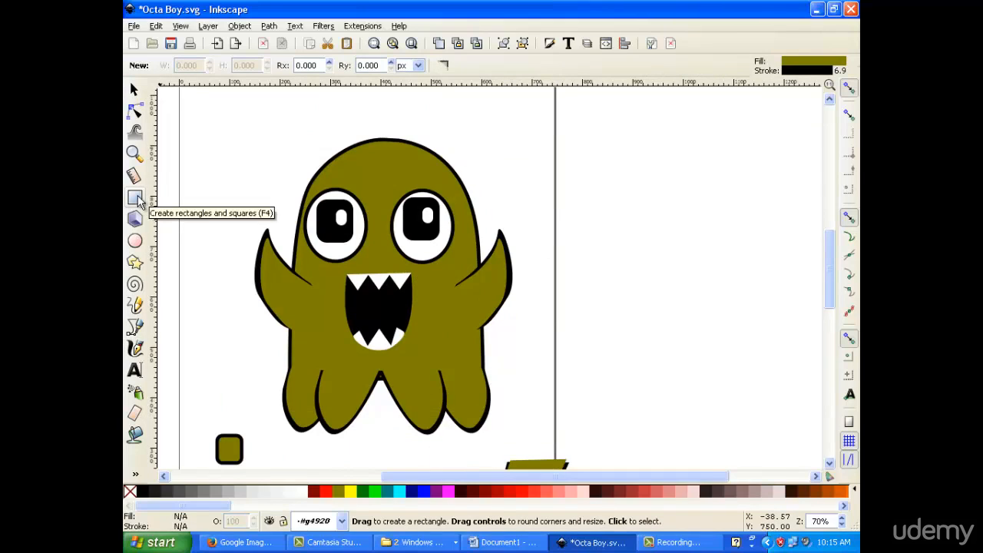
pyautogui.click(142, 492)
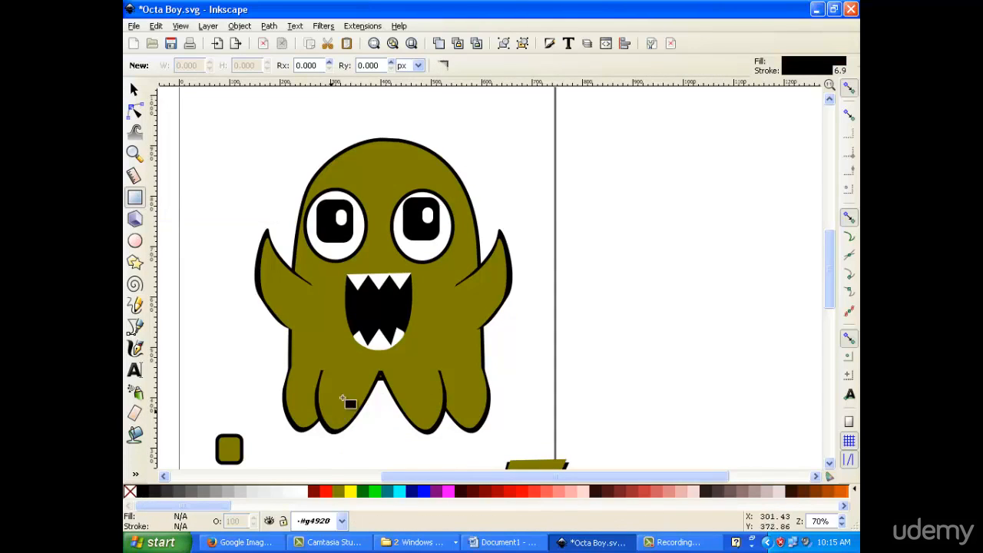
pyautogui.moveTo(377, 373); pyautogui.dragTo(385, 381)
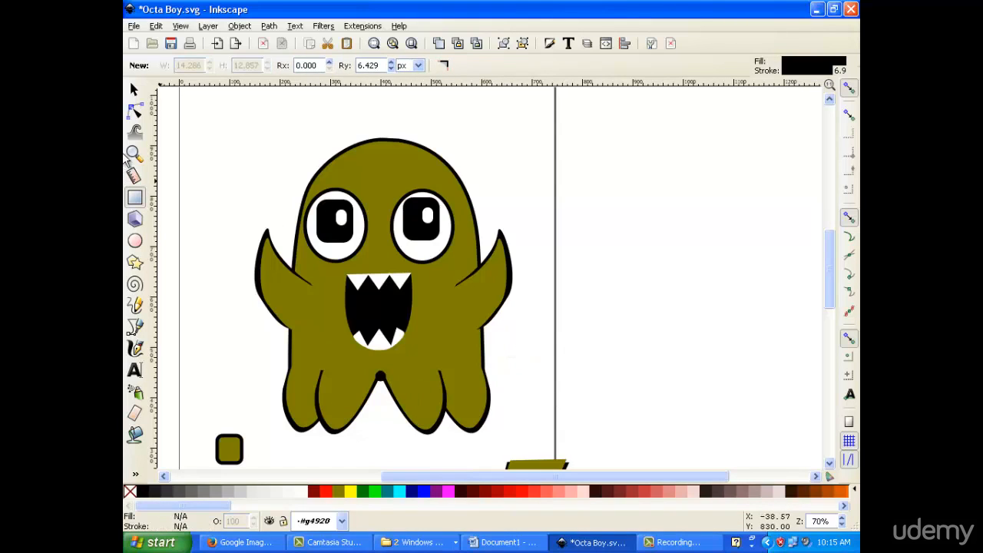
pyautogui.scroll(-5, 417, 369)
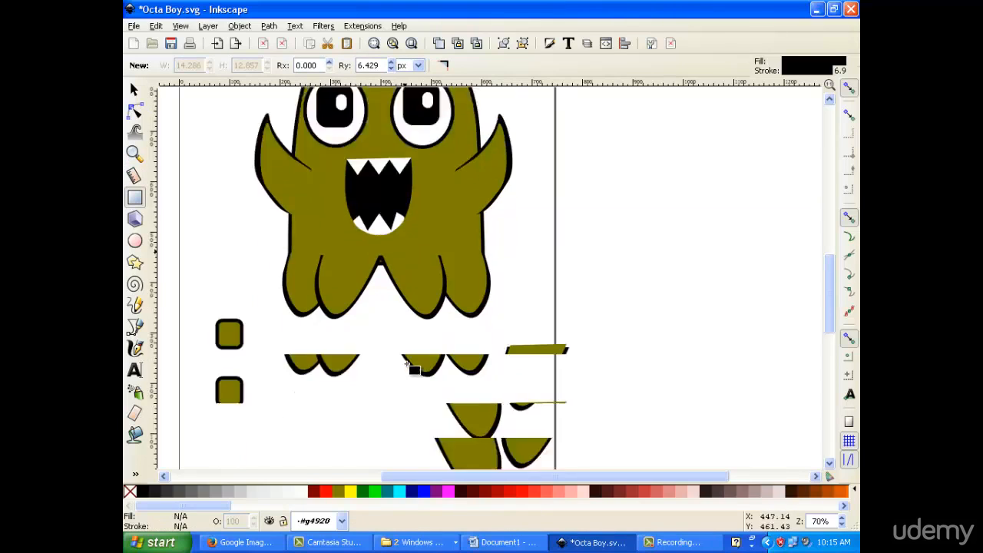
pyautogui.scroll(5, 438, 315)
pyautogui.scroll(-2, 483, 253)
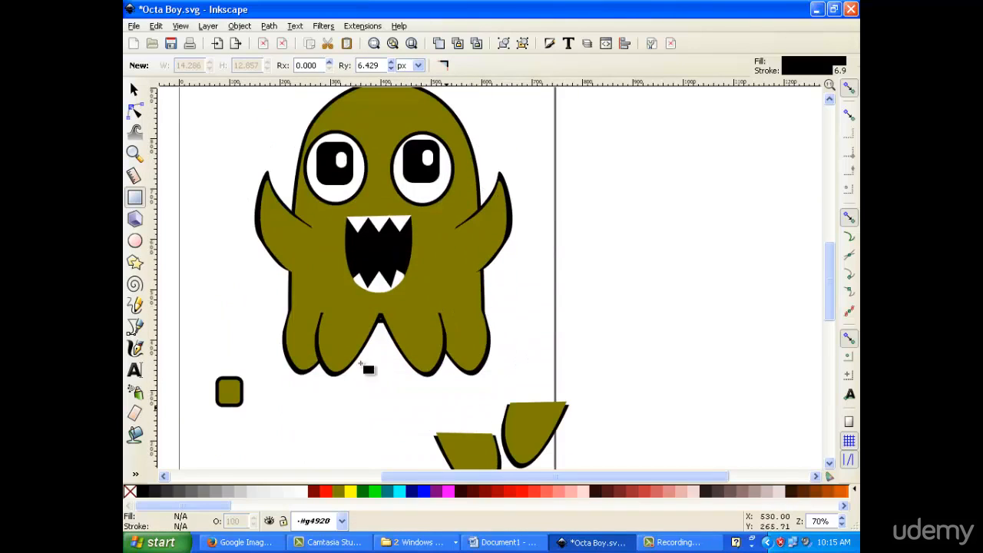
pyautogui.click(133, 90)
pyautogui.scroll(-6, 392, 169)
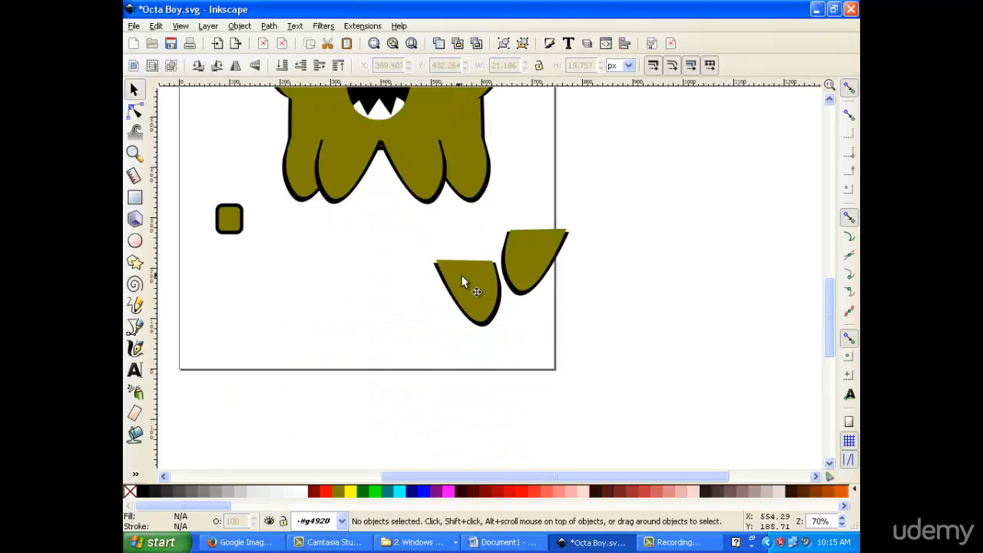
# - Try fitting the two loose legs between the inner and outer legs on both sides of the body
pyautogui.click(463, 283)
pyautogui.moveTo(465, 284); pyautogui.dragTo(432, 159)
pyautogui.moveTo(520, 243); pyautogui.dragTo(323, 161)
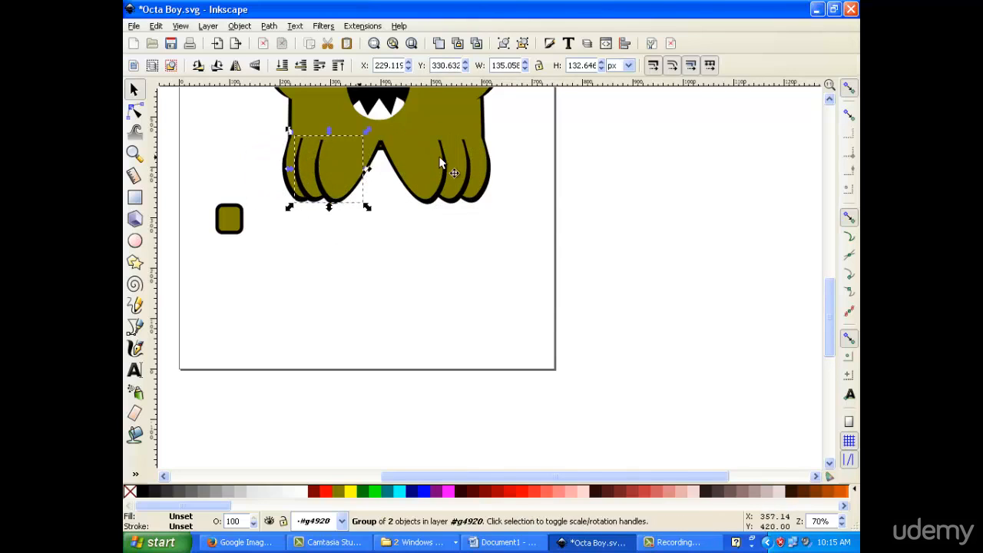
pyautogui.scroll(5, 489, 130)
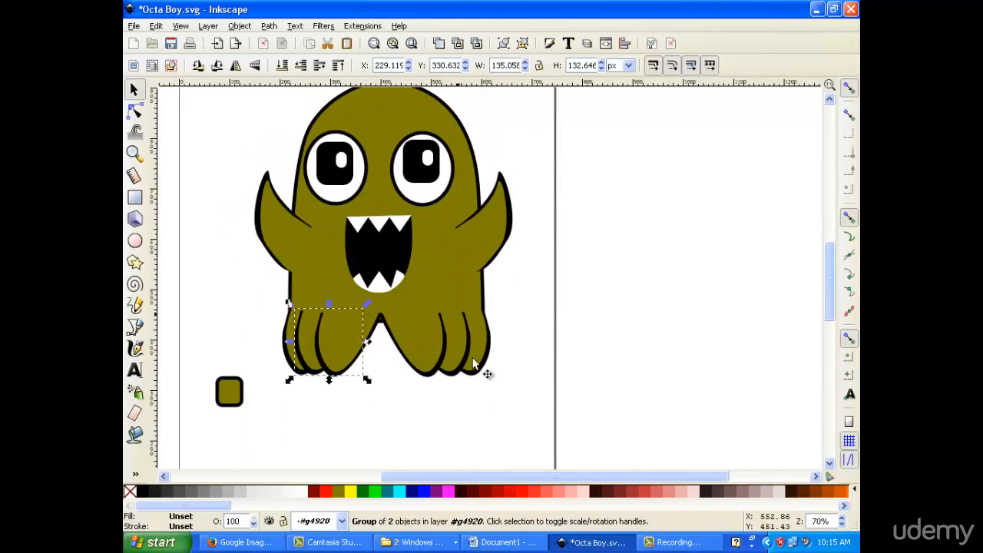
pyautogui.moveTo(457, 349); pyautogui.dragTo(649, 424)
pyautogui.moveTo(302, 340); pyautogui.dragTo(329, 411)
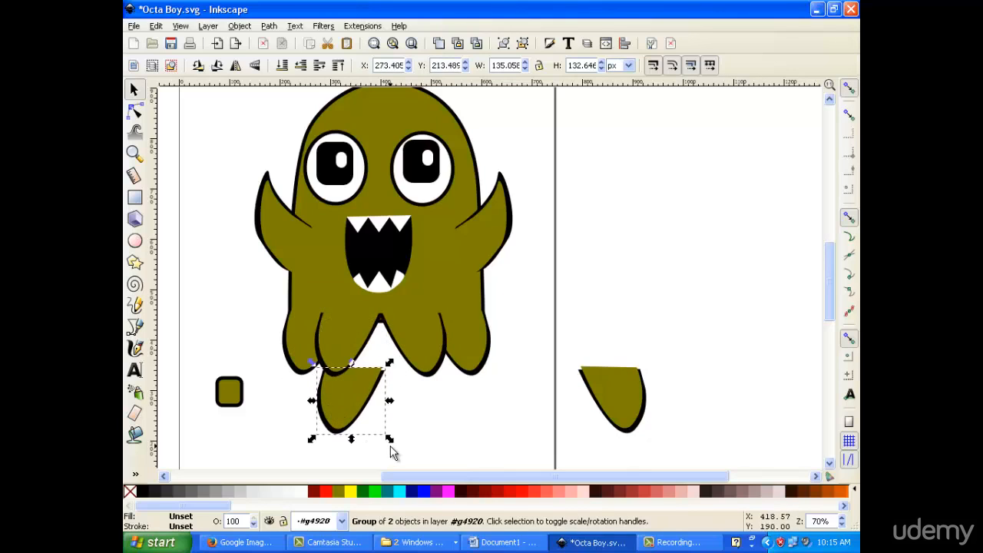
# - Rotate the left loose leg slightly more upright and place it between the left inner and outer legs
pyautogui.click(338, 391)
pyautogui.moveTo(389, 440)
pyautogui.mouseDown()
pyautogui.moveTo(397, 431)
pyautogui.moveTo(390, 435)
pyautogui.mouseUp()
pyautogui.moveTo(348, 398); pyautogui.dragTo(364, 364)
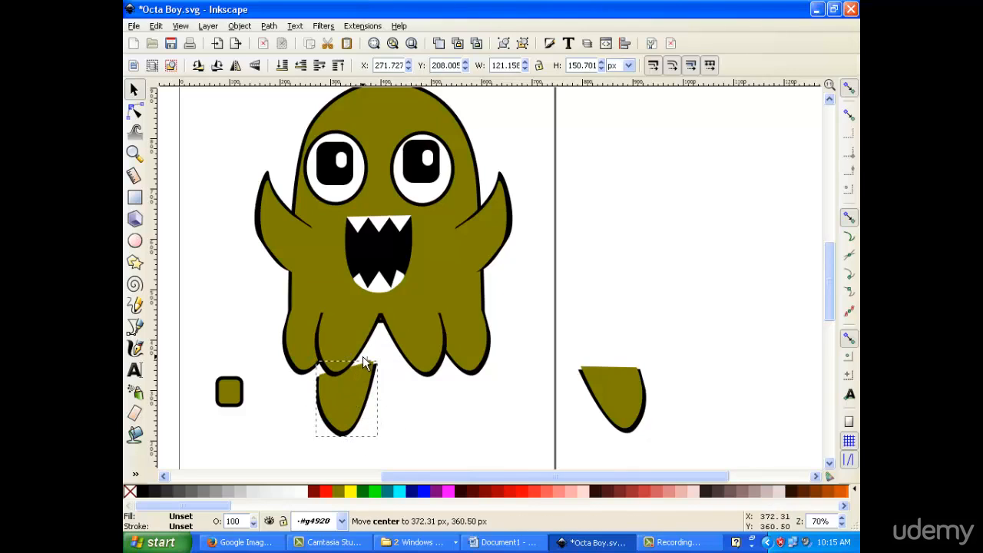
pyautogui.click(337, 399)
pyautogui.moveTo(336, 399); pyautogui.dragTo(319, 340)
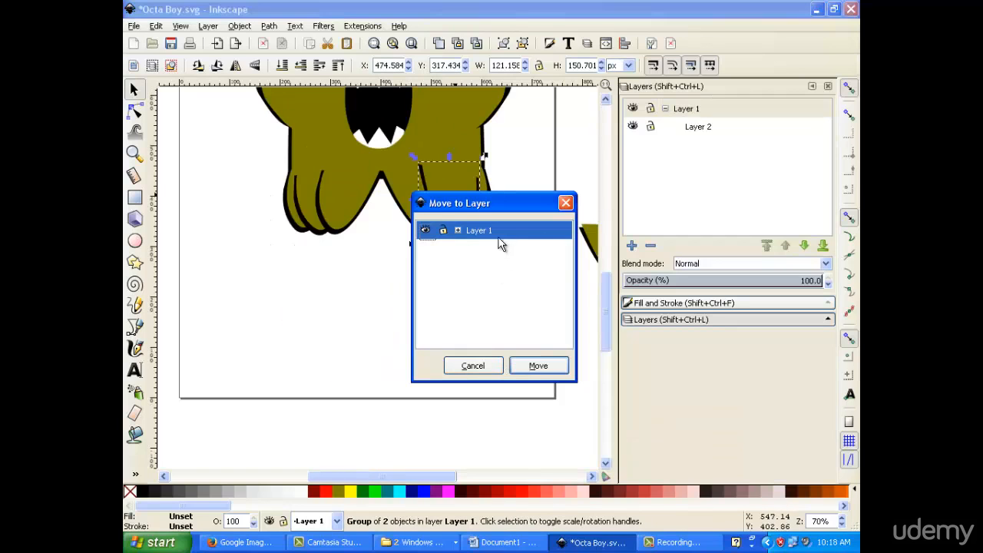
# - Move the right middle leg to Layer 2 and shift it to about X 481.7, Y 314.6 px
pyautogui.click(457, 251)
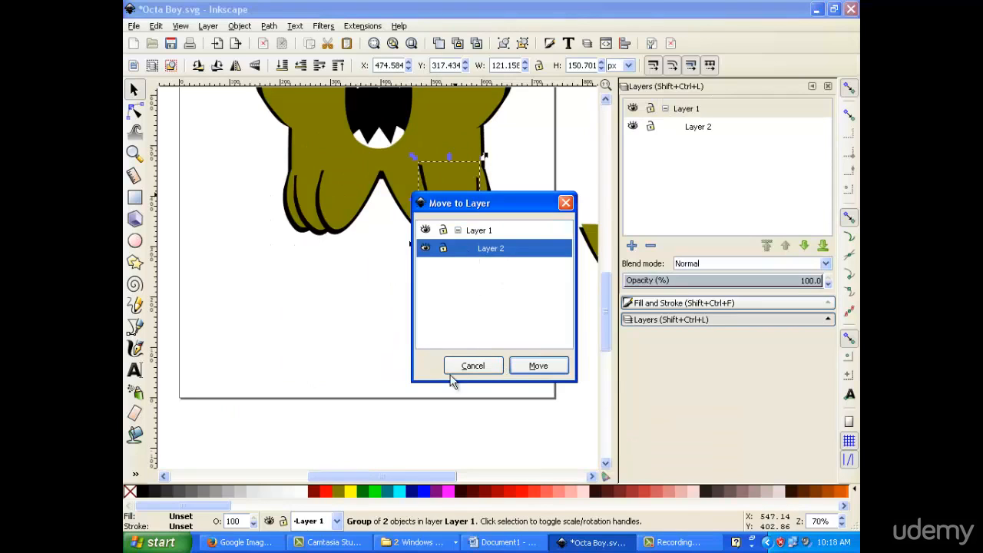
pyautogui.click(540, 366)
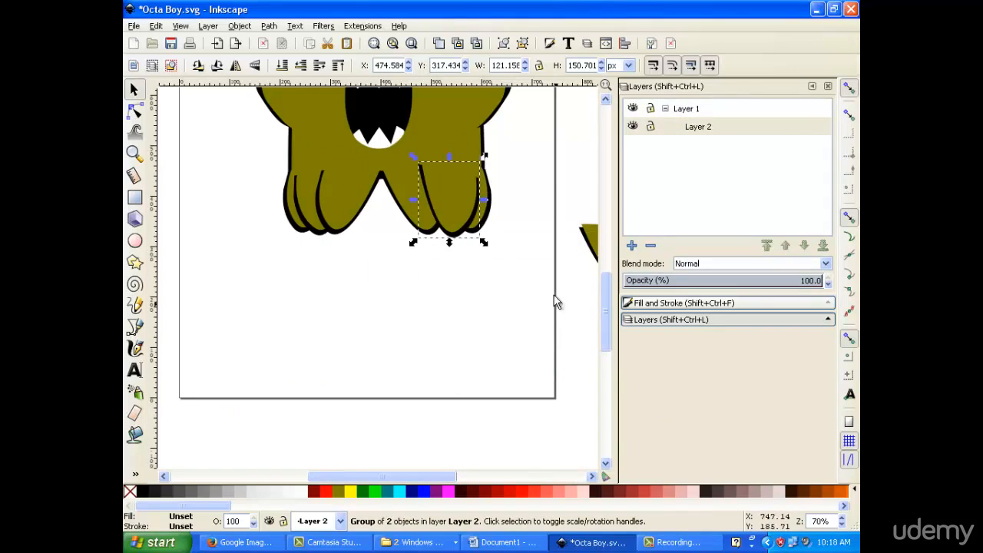
pyautogui.click(769, 127)
pyautogui.moveTo(451, 217)
pyautogui.mouseDown()
pyautogui.moveTo(459, 205)
pyautogui.moveTo(457, 218)
pyautogui.mouseUp()
# - Try lowering Layer 1, and reposition the right middle leg at about X 457.4, Y 293.1 px within Layer 2
pyautogui.click(742, 114)
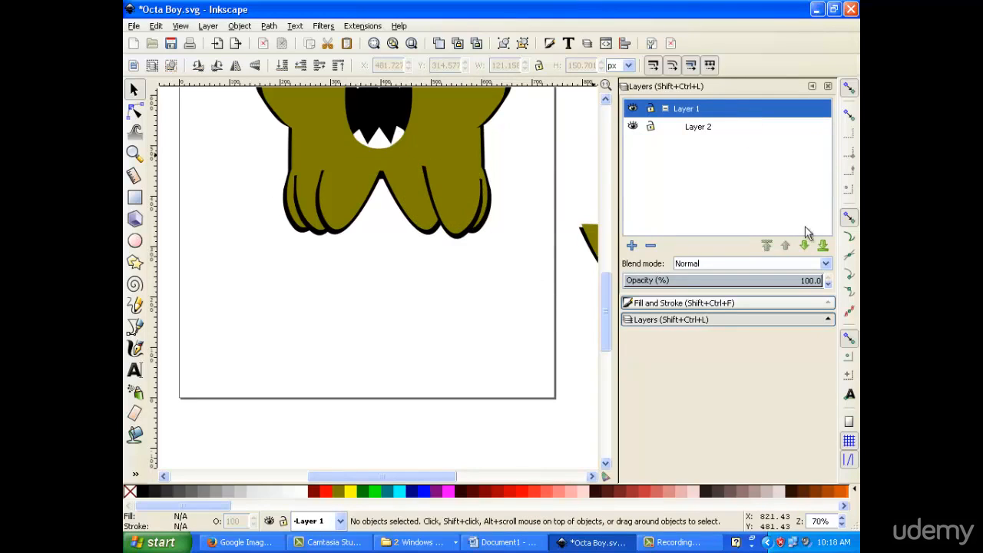
pyautogui.click(807, 249)
pyautogui.moveTo(452, 192)
pyautogui.mouseDown()
pyautogui.moveTo(425, 211)
pyautogui.moveTo(452, 204)
pyautogui.mouseUp()
pyautogui.rightClick(421, 206)
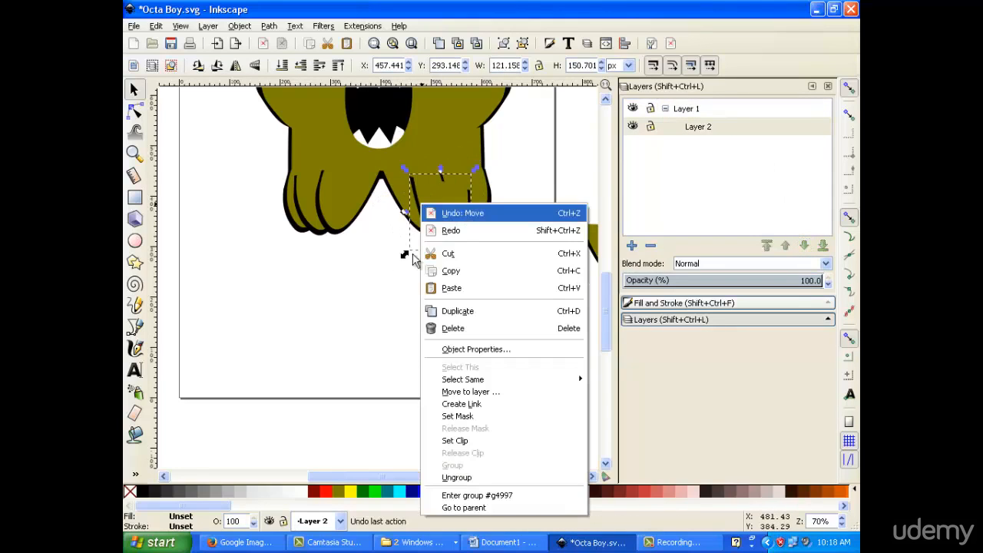
pyautogui.click(523, 393)
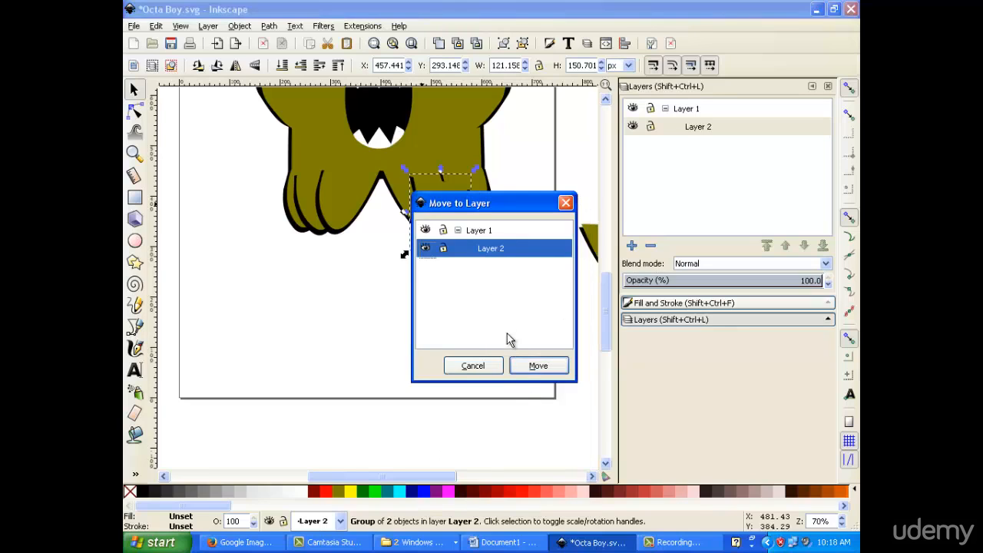
pyautogui.click(538, 366)
# - Check which artwork belongs to Layer 1 and Layer 2 by toggling each layer's visibility
pyautogui.click(737, 114)
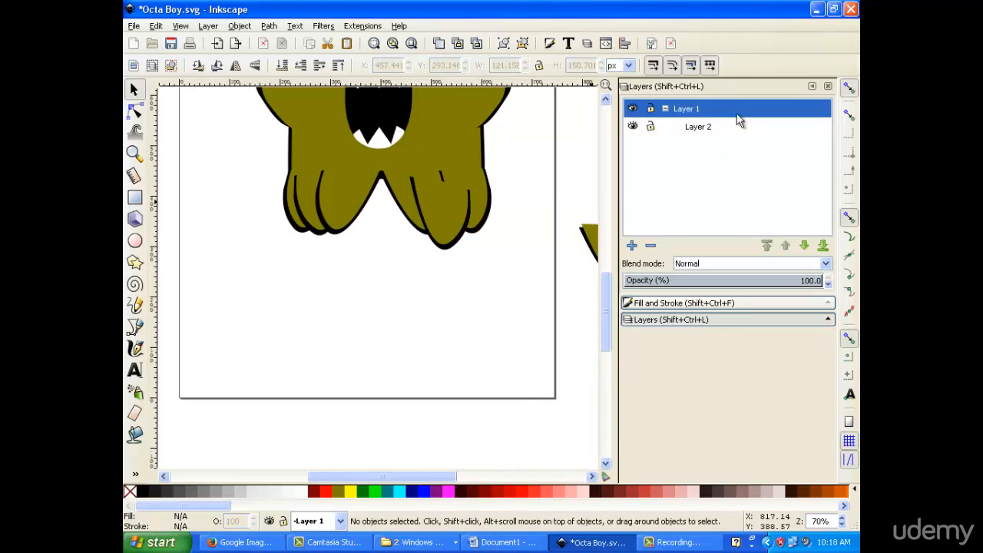
pyautogui.click(633, 110)
pyautogui.click(635, 111)
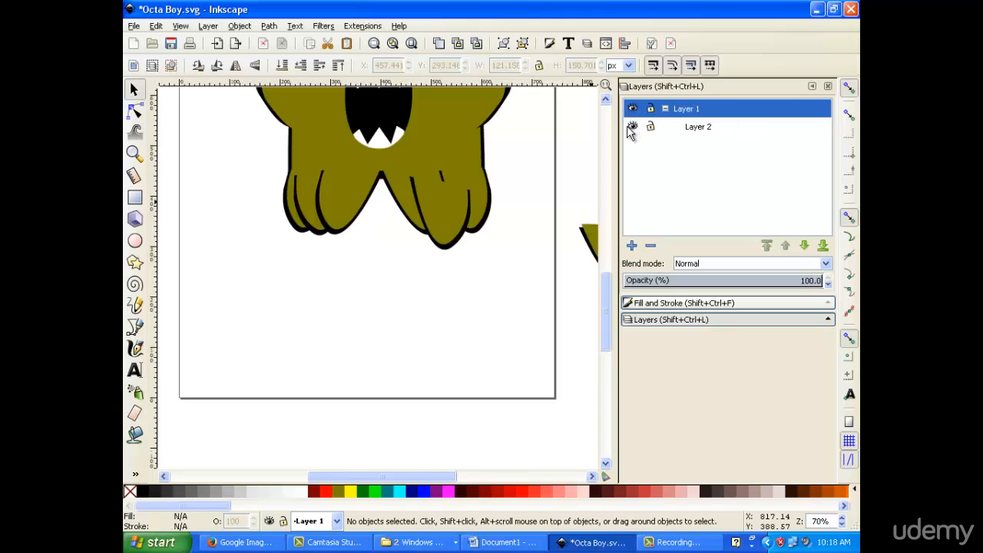
pyautogui.click(629, 127)
pyautogui.click(633, 129)
pyautogui.click(735, 131)
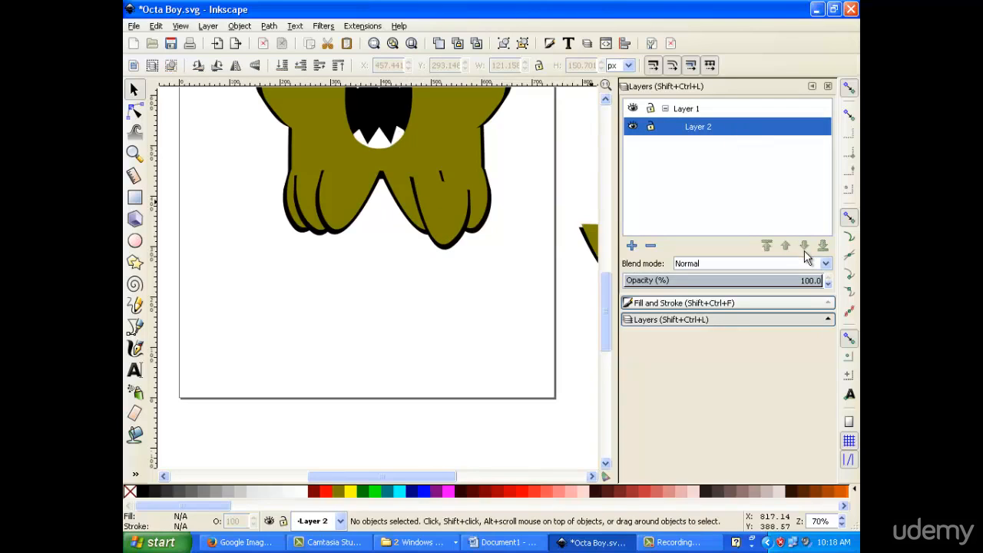
# - Pull the right middle leg out below the monster's right legs
pyautogui.click(476, 195)
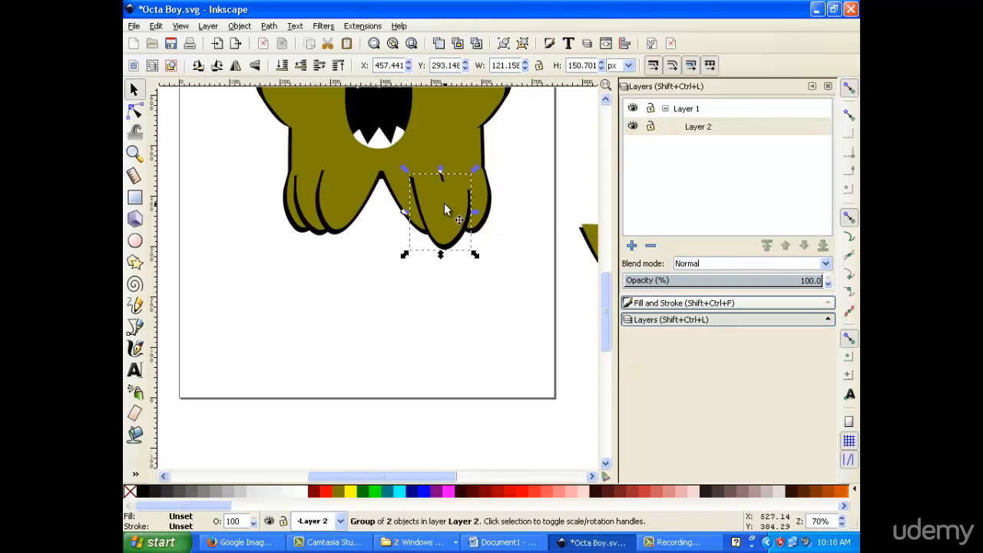
pyautogui.moveTo(439, 219); pyautogui.dragTo(460, 286)
pyautogui.click(477, 194)
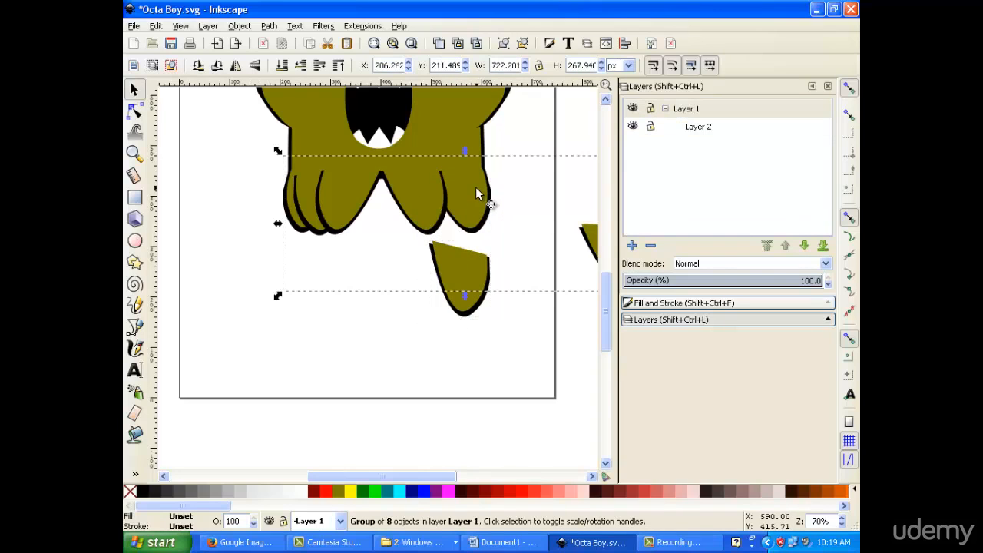
pyautogui.click(487, 368)
# - Select the right outer leg inside the legs group and move it to Layer 2
pyautogui.doubleClick(459, 204)
pyautogui.click(459, 202)
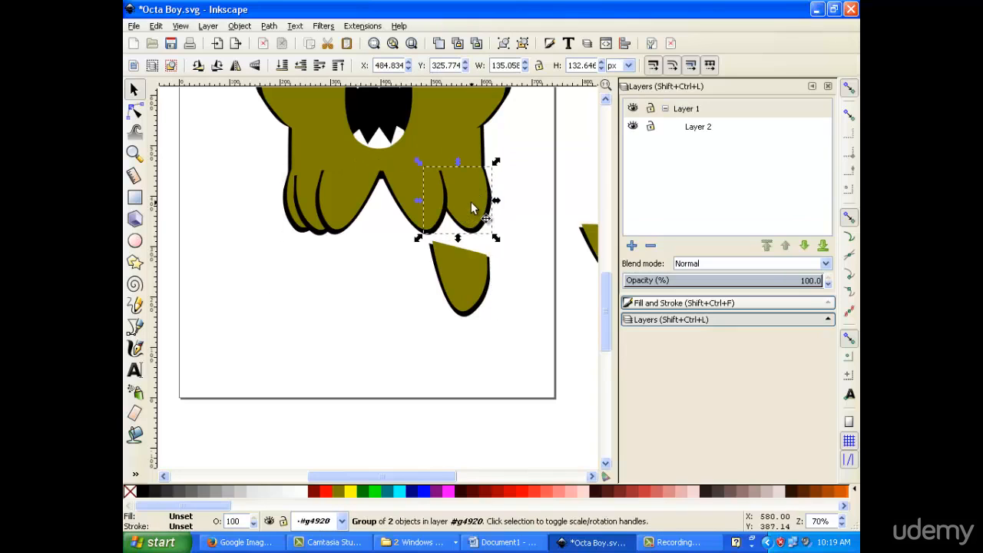
pyautogui.rightClick(471, 202)
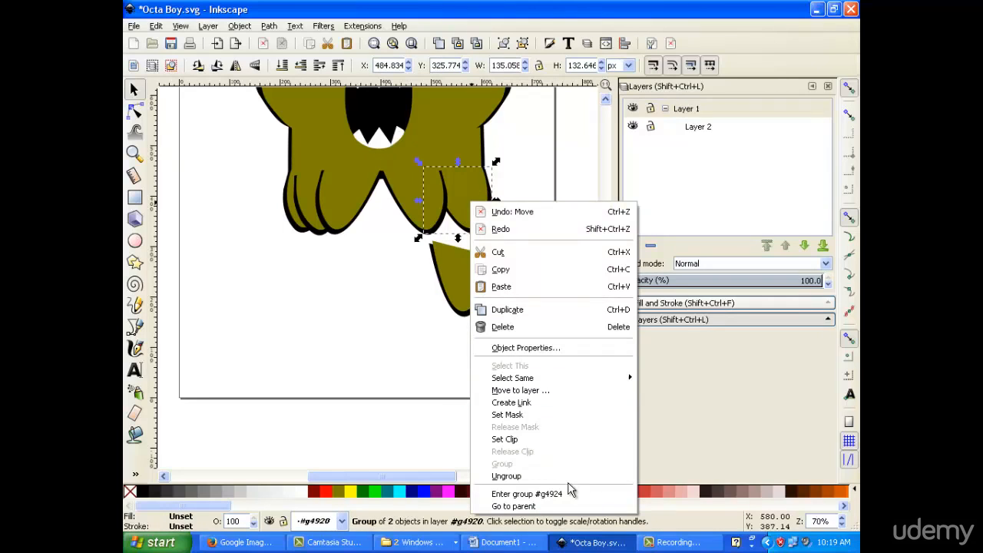
pyautogui.click(544, 390)
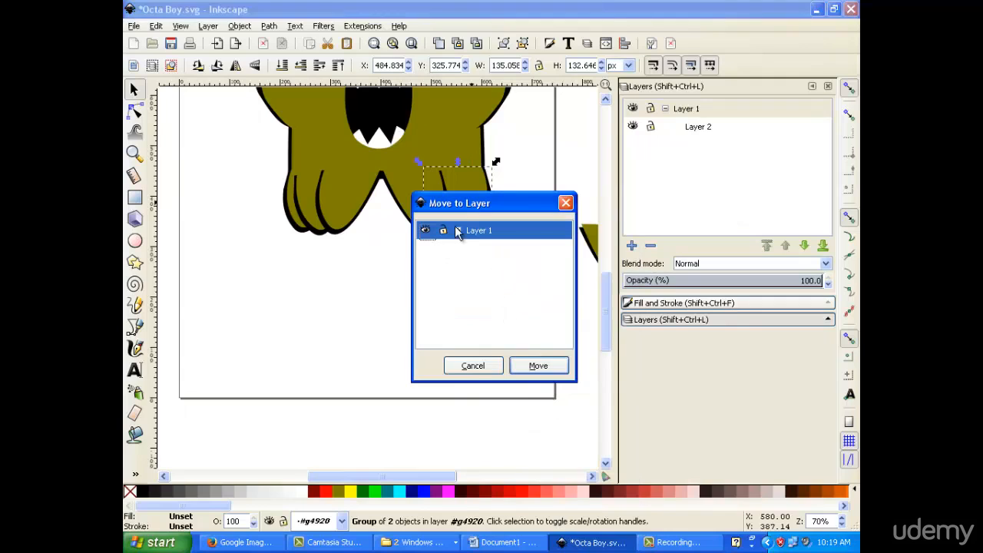
pyautogui.click(458, 230)
pyautogui.click(482, 248)
pyautogui.click(539, 365)
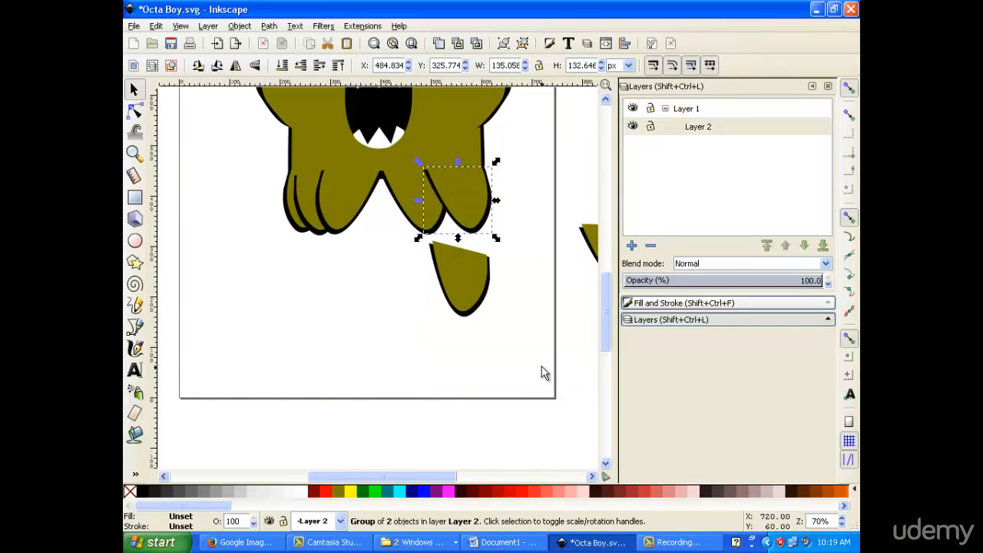
# - Place the loose leg back between the right inner and outer legs at about X 466.0, Y 311.7 px
pyautogui.click(466, 283)
pyautogui.moveTo(466, 283); pyautogui.dragTo(447, 201)
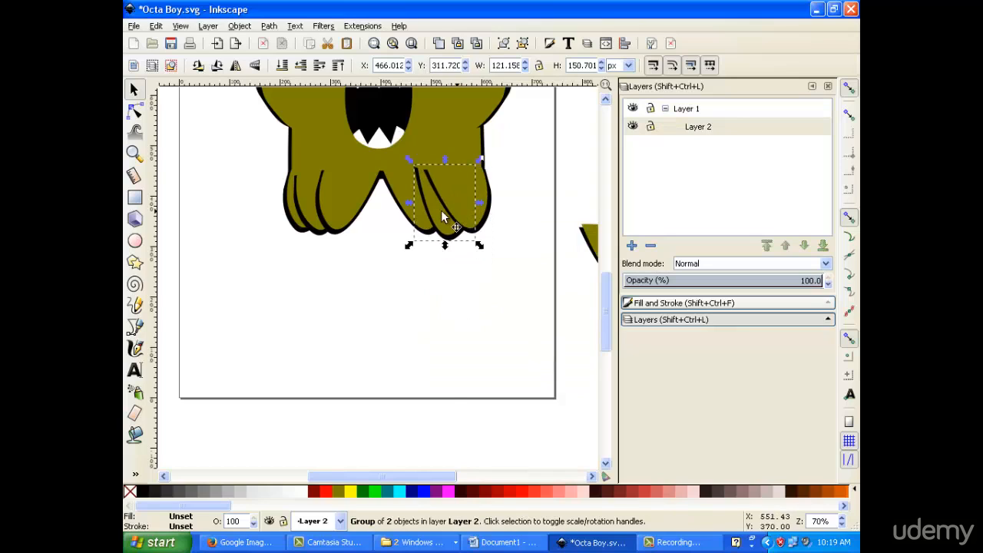
pyautogui.rightClick(437, 215)
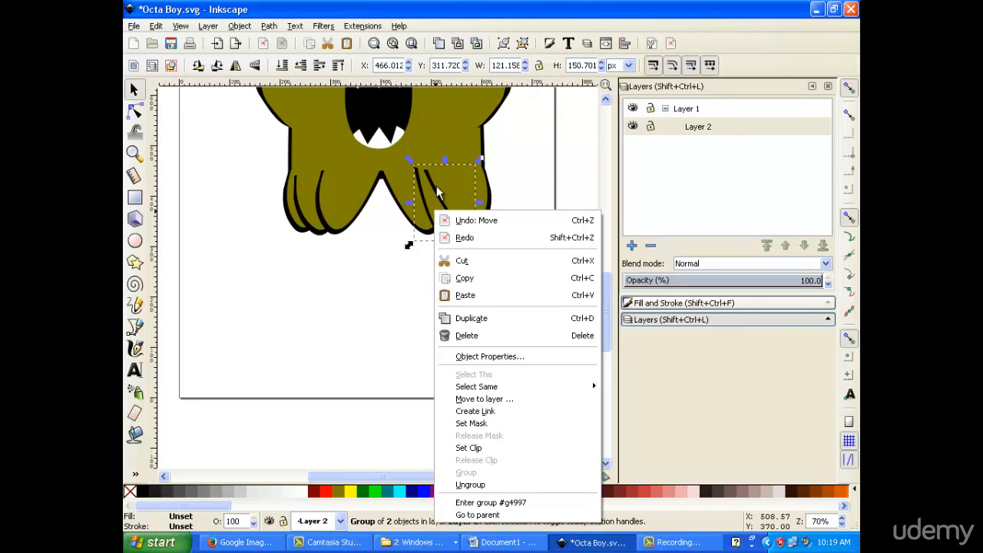
pyautogui.click(204, 29)
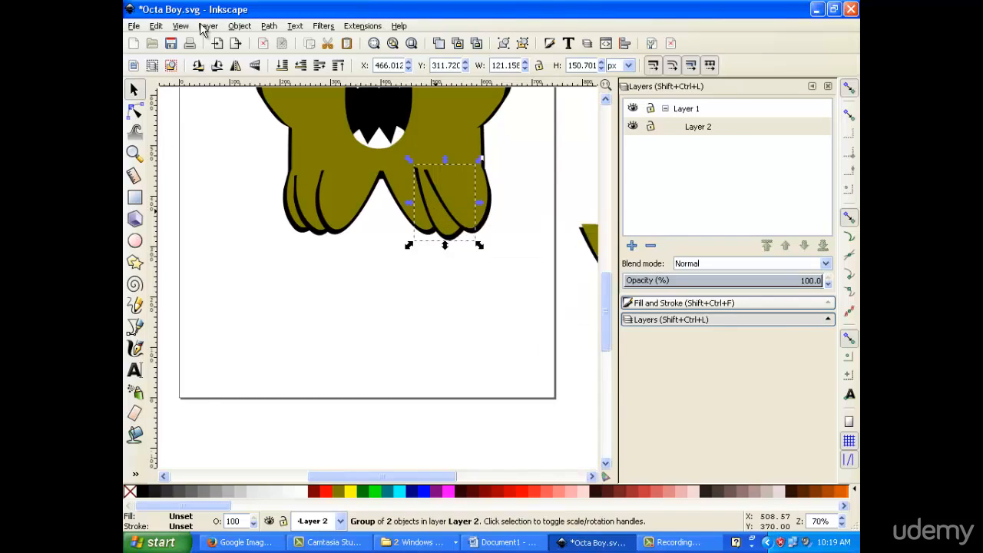
# - Switch to Layer 1 and try sending it to the bottom of the layer stack
pyautogui.click(206, 27)
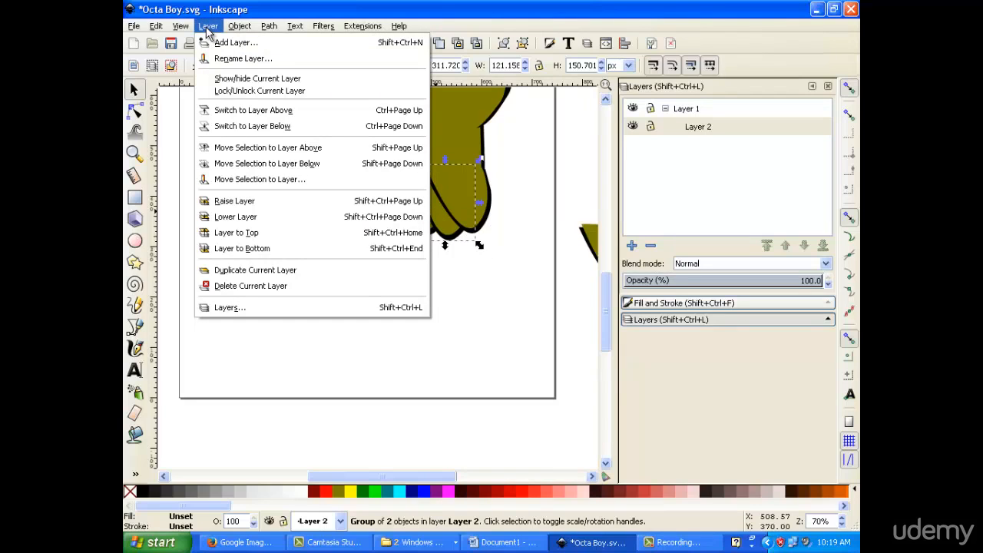
pyautogui.click(255, 111)
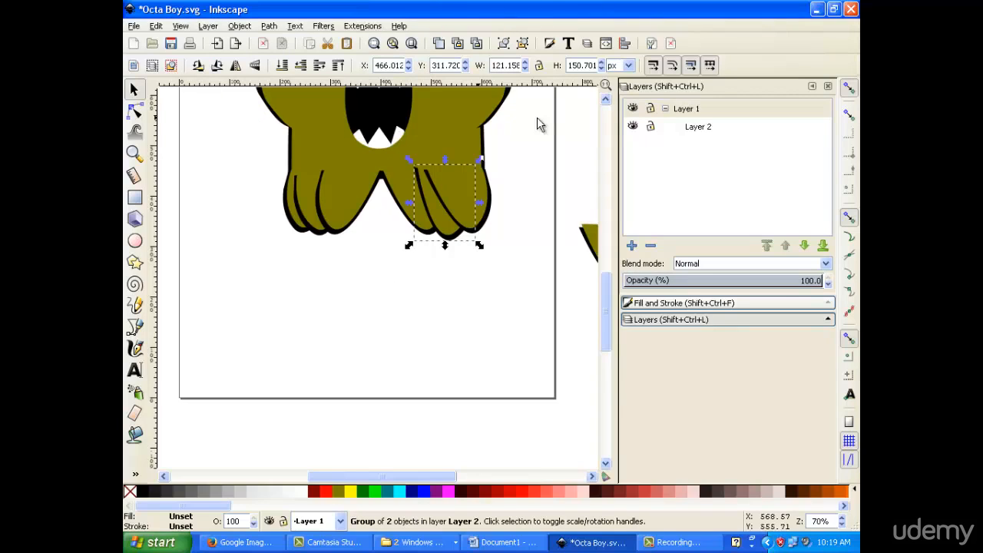
pyautogui.click(821, 247)
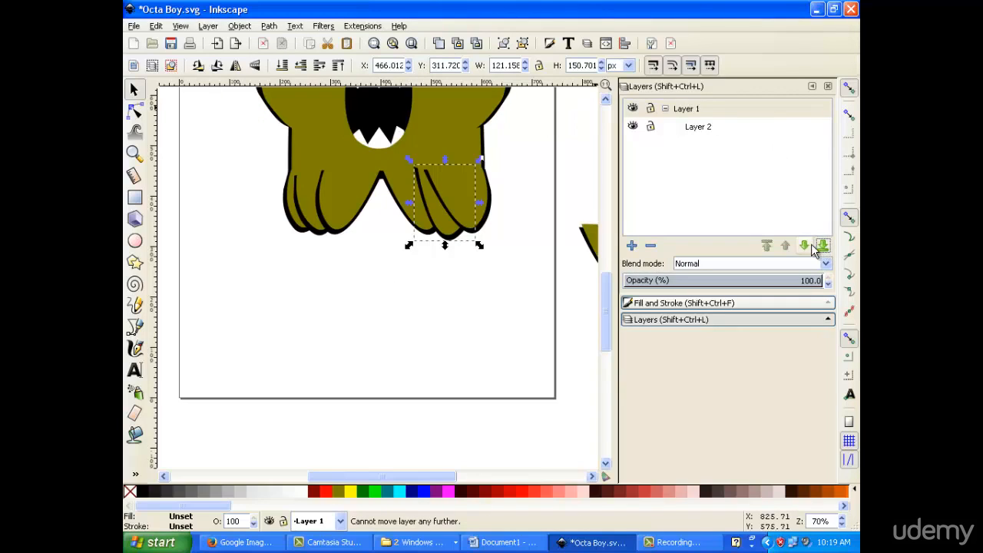
pyautogui.moveTo(728, 130)
pyautogui.mouseDown()
pyautogui.moveTo(730, 100)
pyautogui.moveTo(739, 140)
pyautogui.mouseUp()
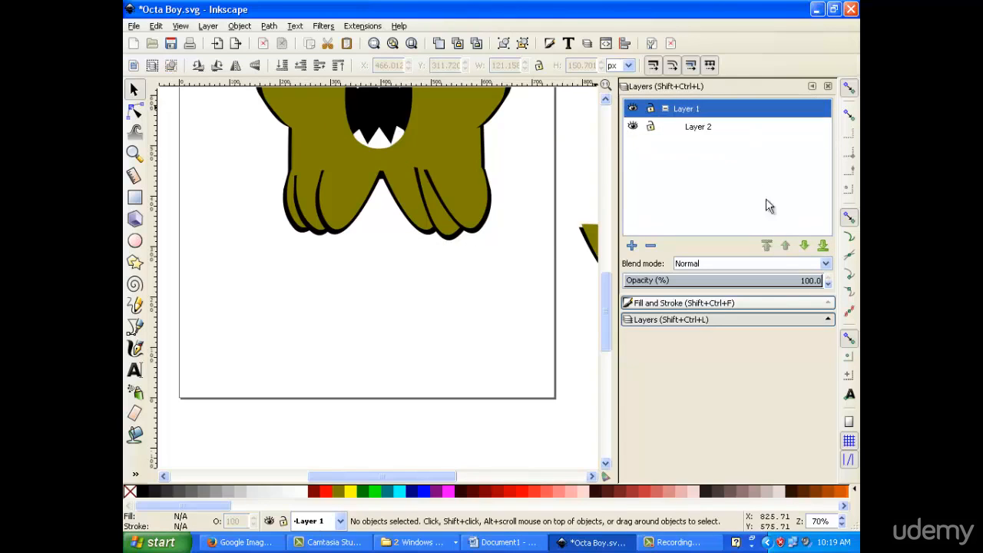
pyautogui.click(753, 129)
pyautogui.click(728, 109)
pyautogui.click(822, 246)
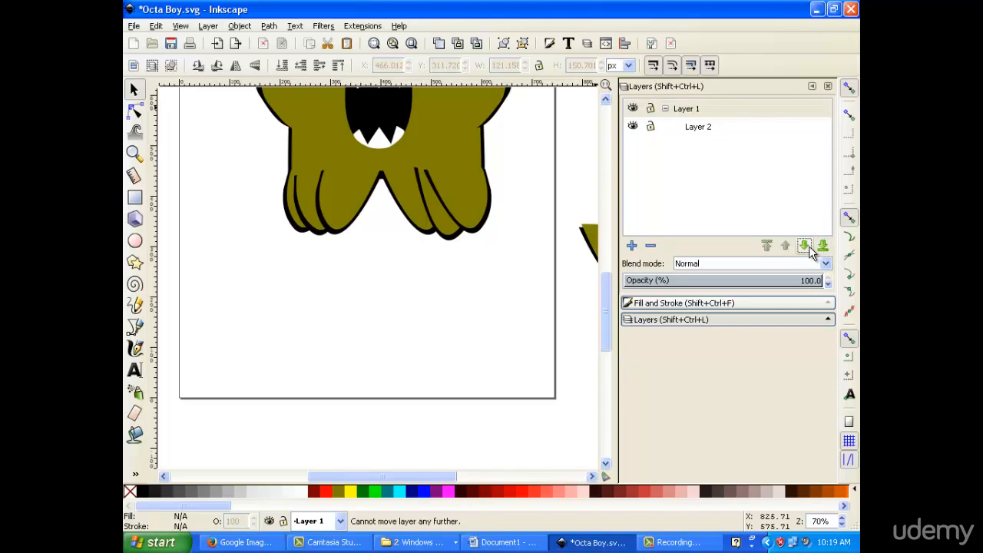
# - Examine which layer or group each right leg belongs to by selecting the legs and toggling Layer 1's visibility
pyautogui.click(423, 197)
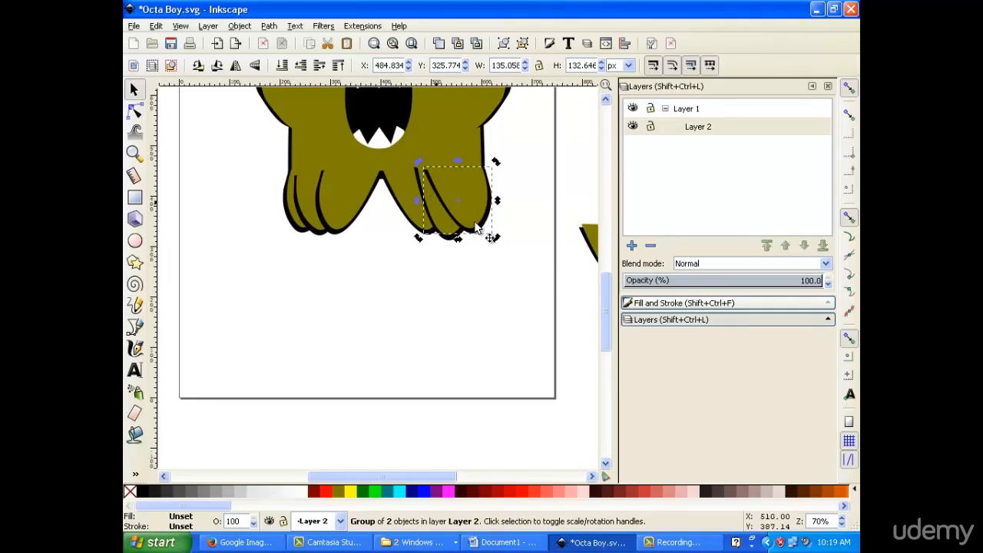
pyautogui.press('Escape')
pyautogui.click(448, 183)
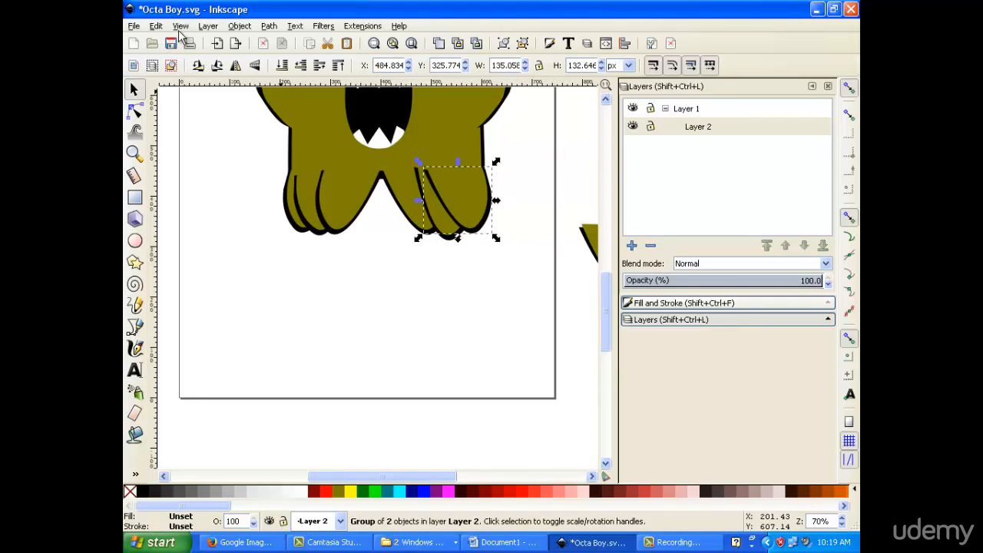
pyautogui.click(180, 27)
pyautogui.click(436, 267)
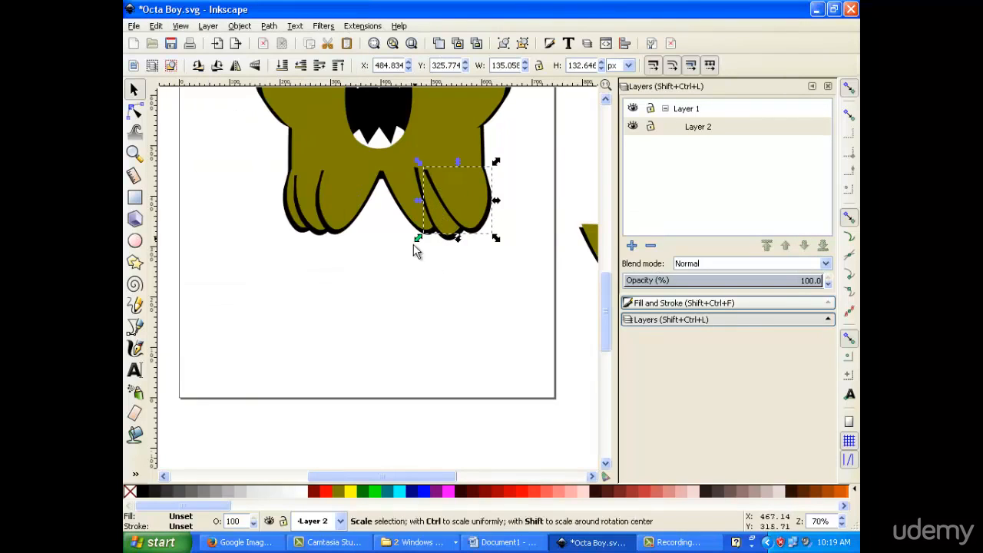
pyautogui.press('Escape')
pyautogui.click(400, 201)
pyautogui.doubleClick(400, 201)
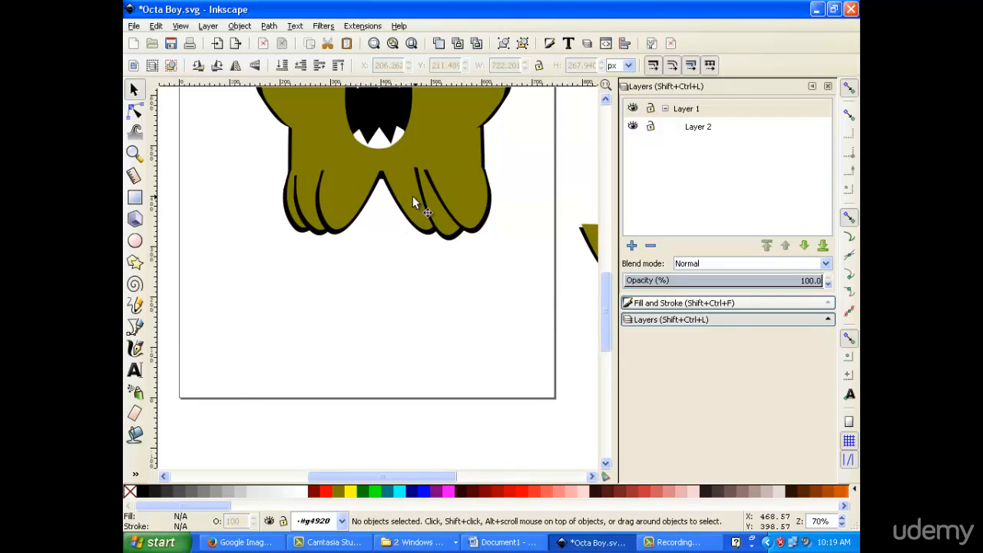
pyautogui.click(409, 200)
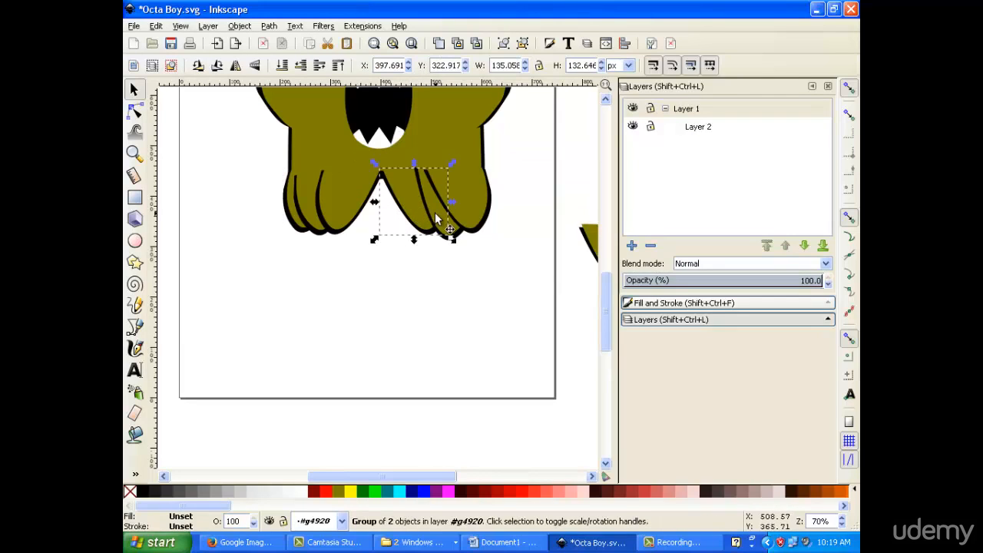
pyautogui.click(632, 108)
pyautogui.click(632, 109)
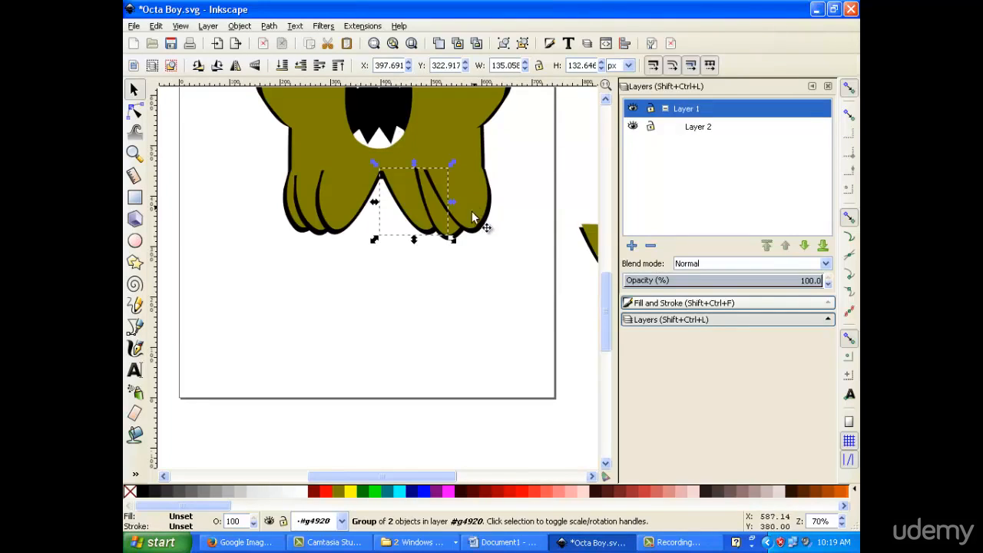
# - Delete the extra middle leg from between the monster's right inner and outer legs
pyautogui.click(461, 241)
pyautogui.click(442, 225)
pyautogui.moveTo(444, 225)
pyautogui.mouseDown()
pyautogui.moveTo(476, 291)
pyautogui.moveTo(441, 223)
pyautogui.mouseUp()
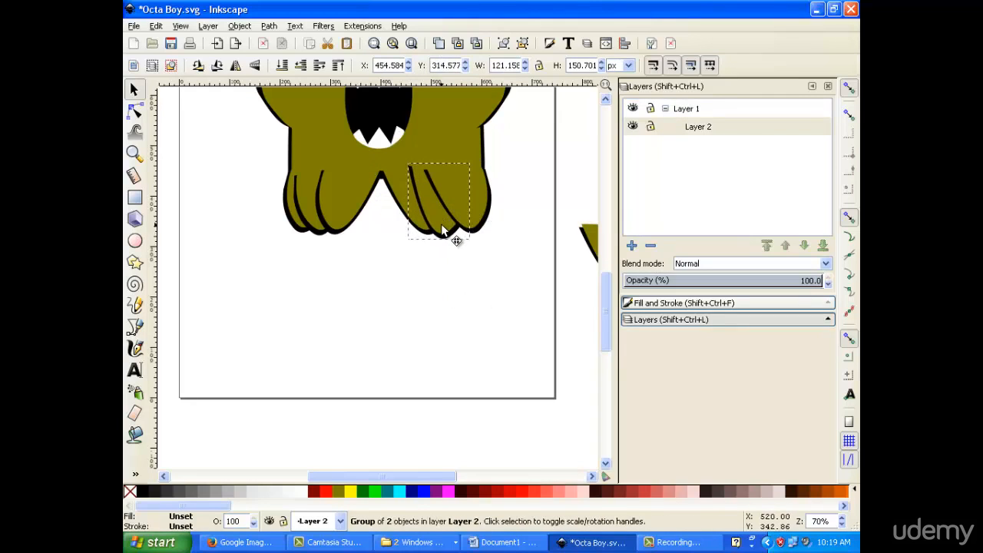
pyautogui.press('Delete')
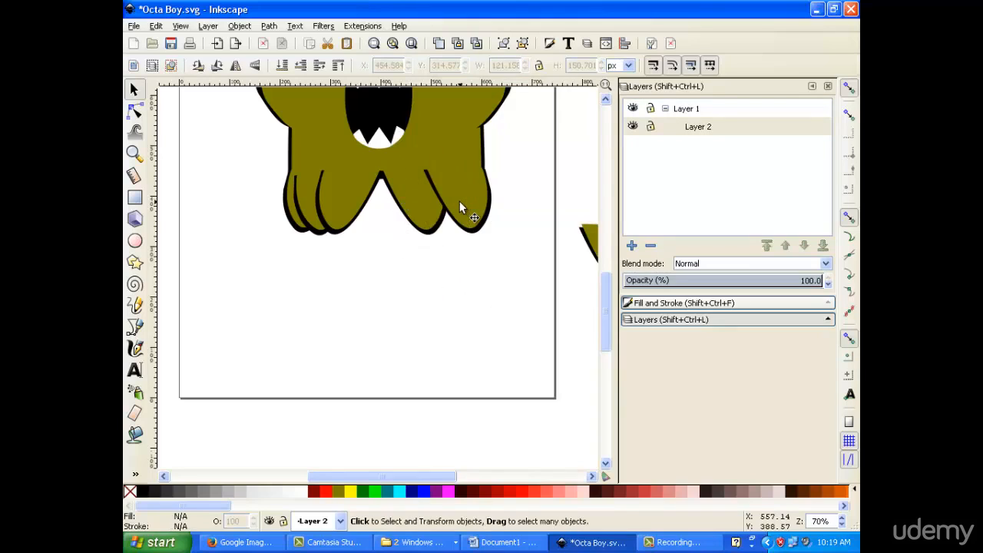
# - Delete the monster's right inner and right outer legs
pyautogui.doubleClick(413, 207)
pyautogui.click(415, 208)
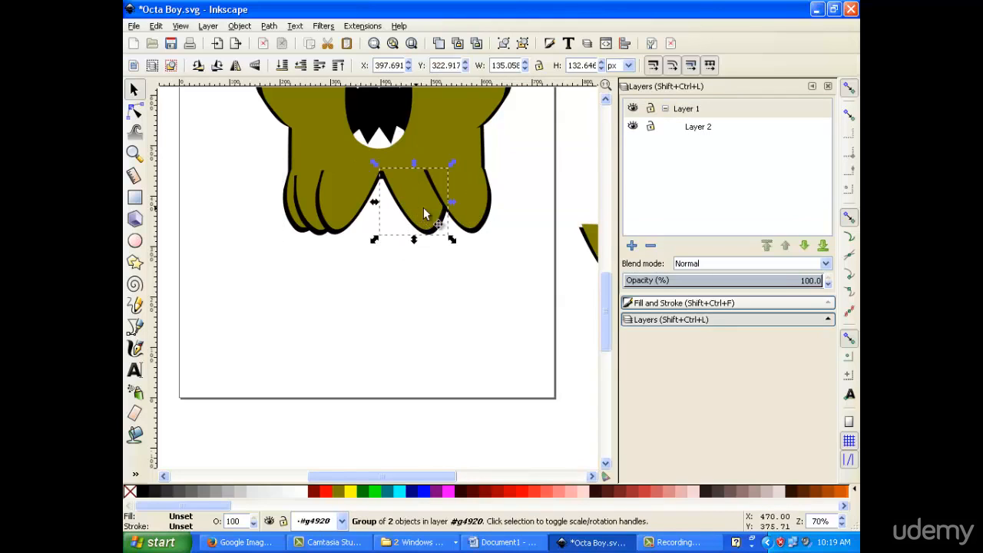
pyautogui.press('Delete')
pyautogui.click(466, 206)
pyautogui.press('Delete')
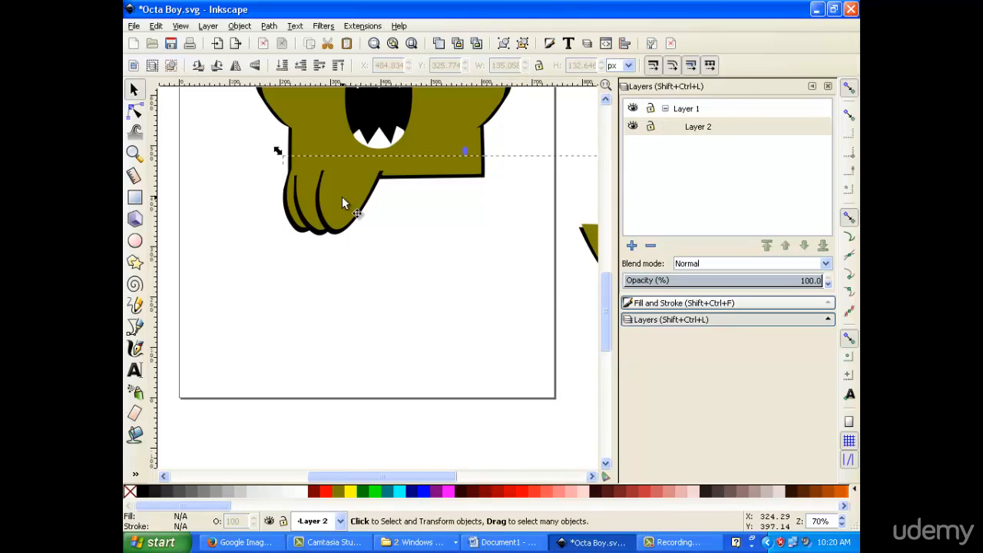
# - Enter the group containing the legs and select the left inner leg
pyautogui.click(341, 200)
pyautogui.doubleClick(341, 200)
pyautogui.click(342, 200)
pyautogui.click(341, 198)
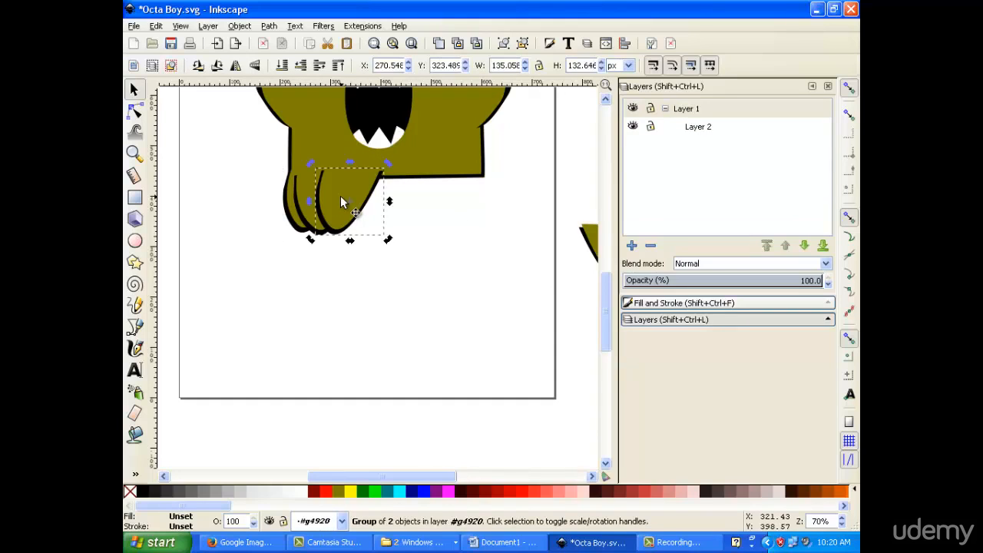
pyautogui.click(342, 266)
pyautogui.doubleClick(351, 212)
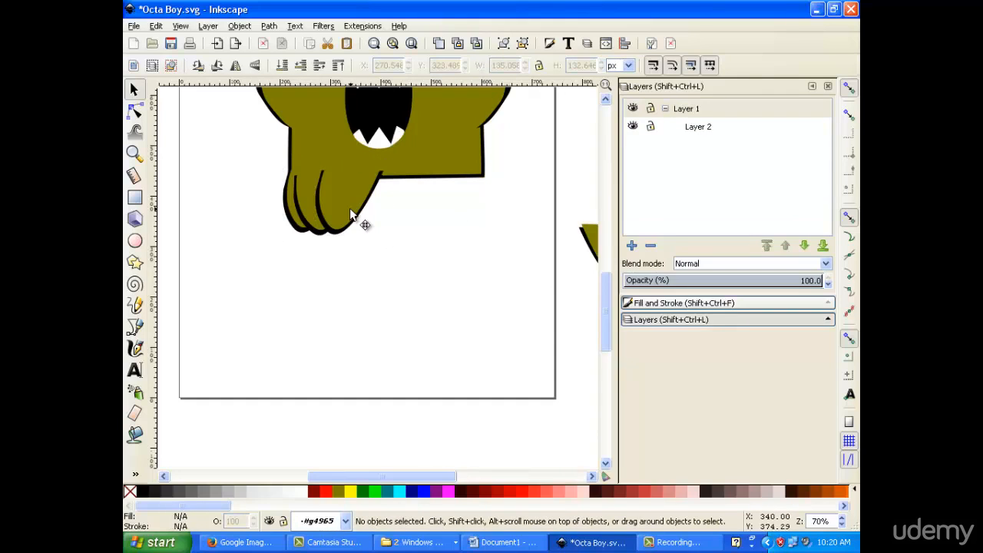
pyautogui.click(351, 212)
pyautogui.keyDown('shift'); pyautogui.click(305, 203); pyautogui.keyUp('shift')
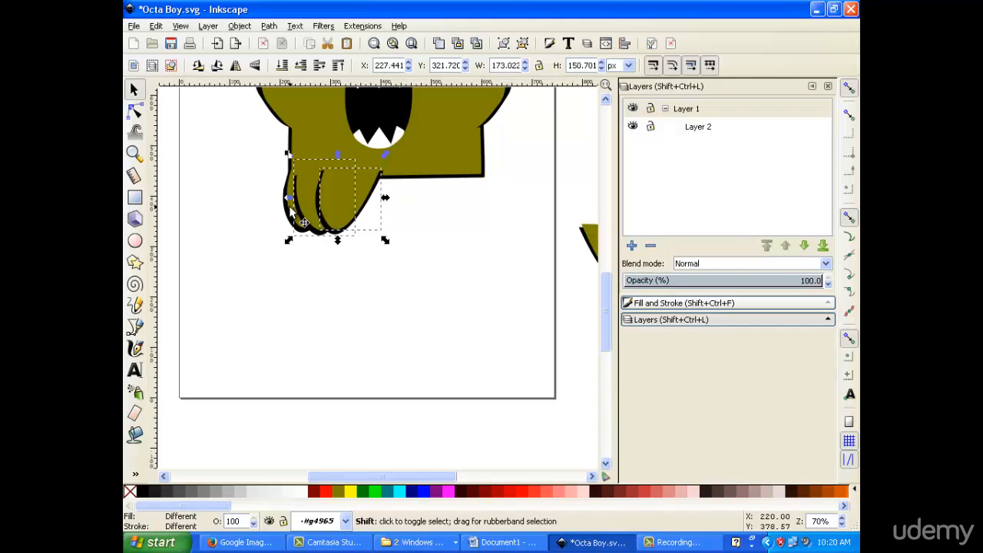
pyautogui.keyDown('shift'); pyautogui.click(290, 211); pyautogui.keyUp('shift')
pyautogui.click(289, 210)
pyautogui.click(276, 246)
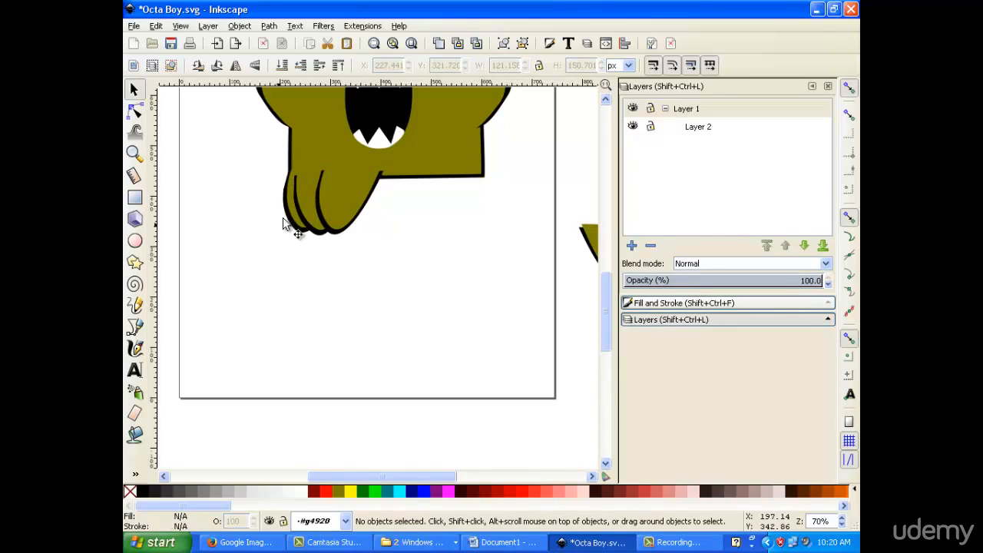
# - Select the monster's three left legs together and duplicate them
pyautogui.click(291, 205)
pyautogui.click(272, 220)
pyautogui.click(291, 221)
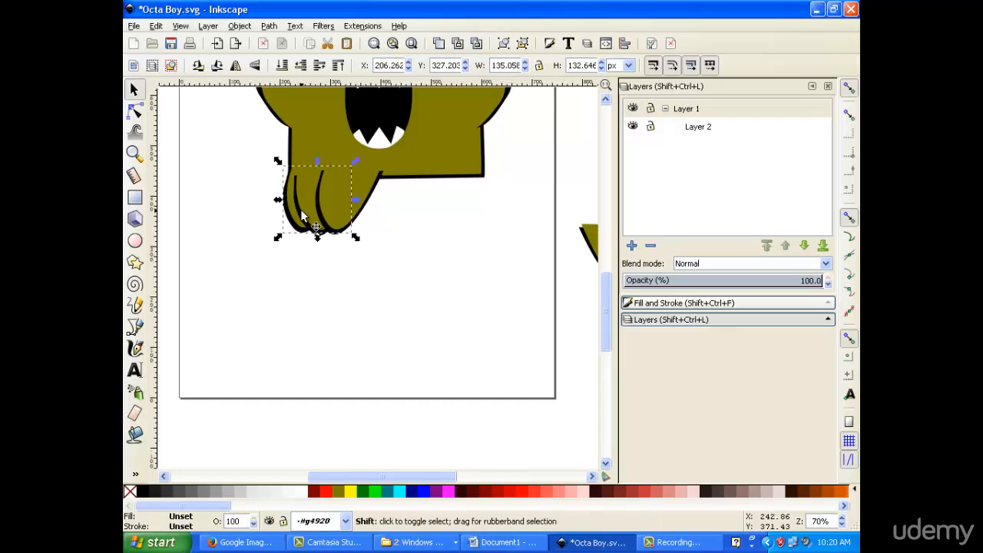
pyautogui.keyDown('shift'); pyautogui.click(338, 203); pyautogui.keyUp('shift')
pyautogui.rightClick(337, 199)
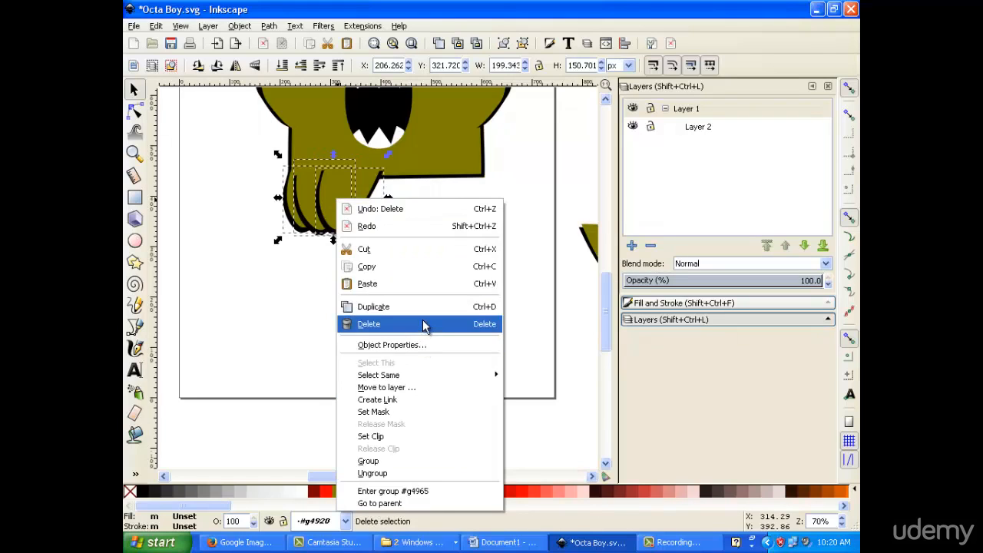
pyautogui.click(424, 307)
# - Flip the duplicated legs horizontally and move them under the right half of the body
pyautogui.rightClick(330, 204)
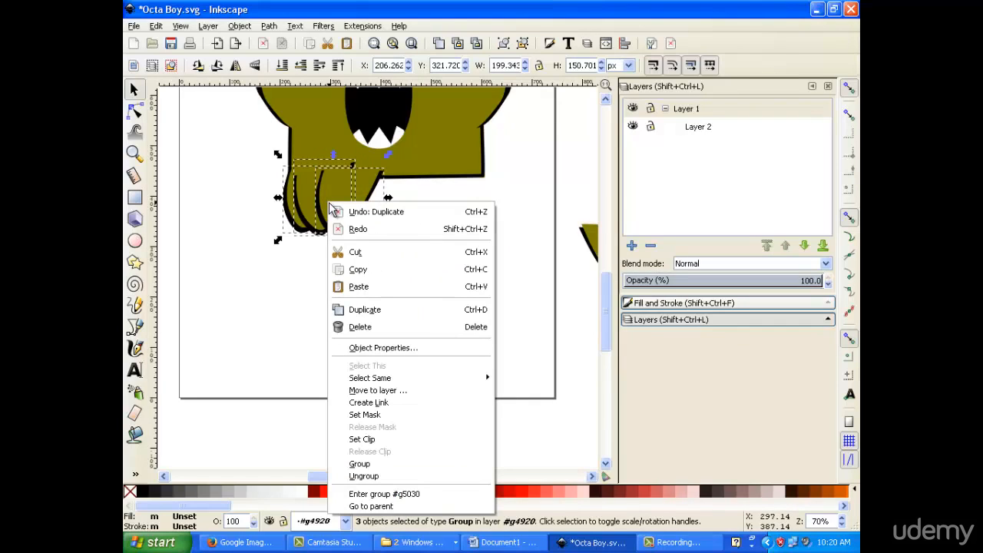
pyautogui.click(237, 68)
pyautogui.click(236, 68)
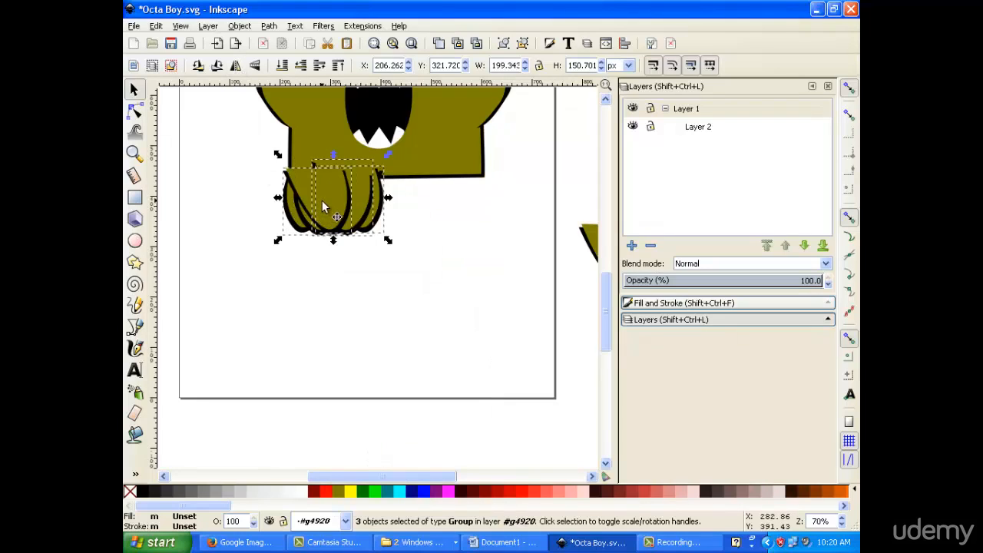
pyautogui.moveTo(322, 206); pyautogui.dragTo(428, 204)
# - Nudge the right outer leg outward and down to about X 482.3, Y 319.2 px
pyautogui.click(441, 269)
pyautogui.click(429, 201)
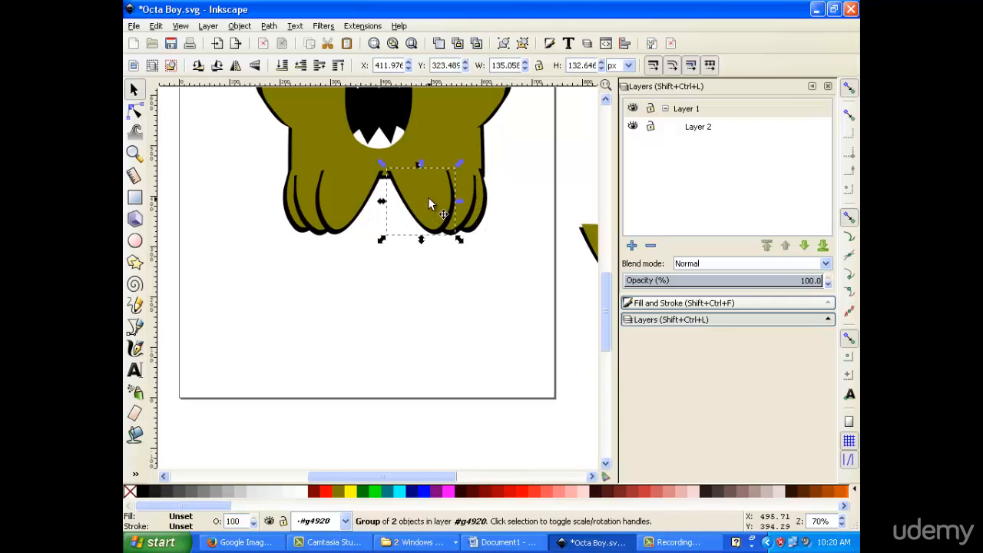
pyautogui.click(507, 258)
pyautogui.click(480, 216)
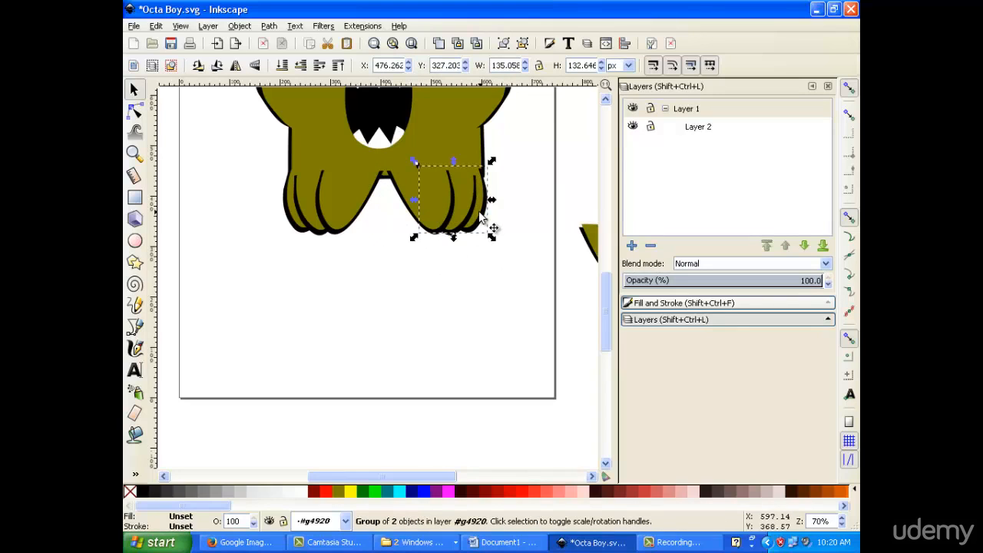
pyautogui.press('Right')
pyautogui.press('Right')
pyautogui.press('Right')
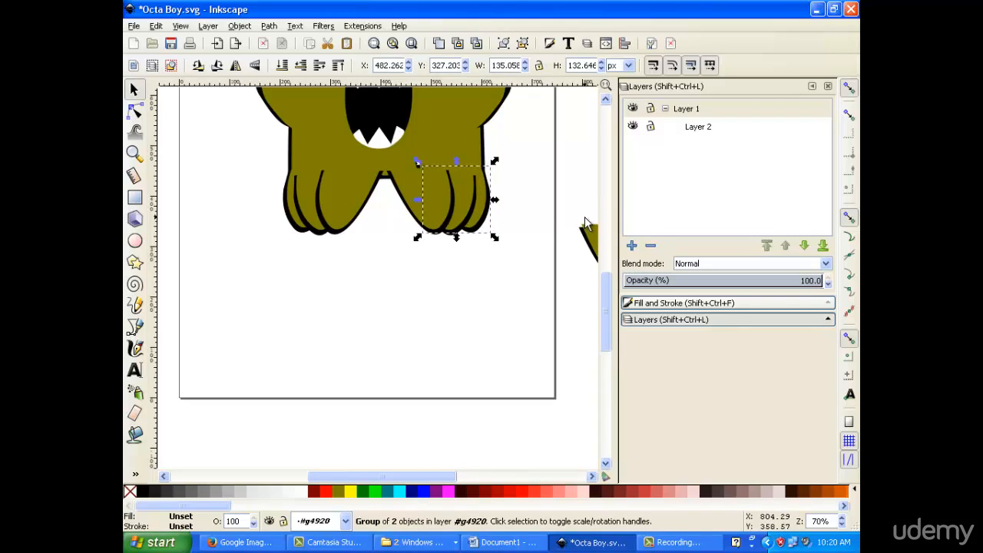
pyautogui.press('Down')
pyautogui.press('Down')
pyautogui.press('Down')
pyautogui.press('Down')
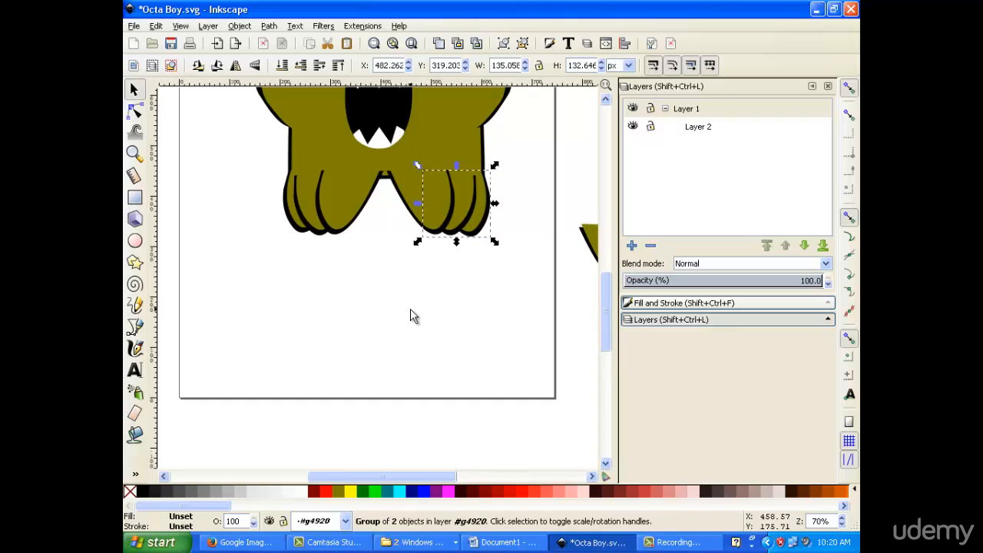
# - Nudge the right inner leg toward the body's centre and the right middle leg to about X 467 px
pyautogui.click(413, 315)
pyautogui.click(416, 182)
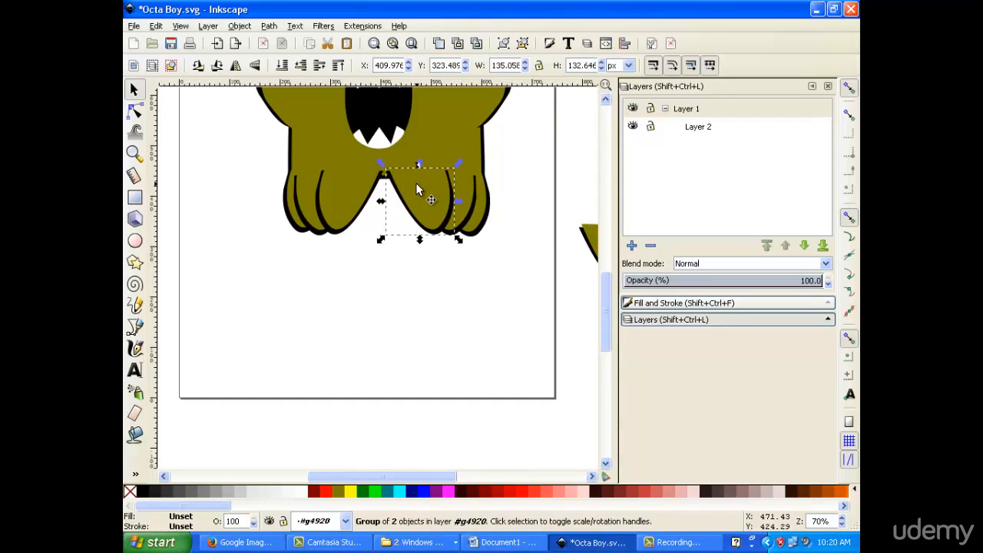
pyautogui.press('Left')
pyautogui.press('Left')
pyautogui.press('Left')
pyautogui.press('Left')
pyautogui.click(461, 188)
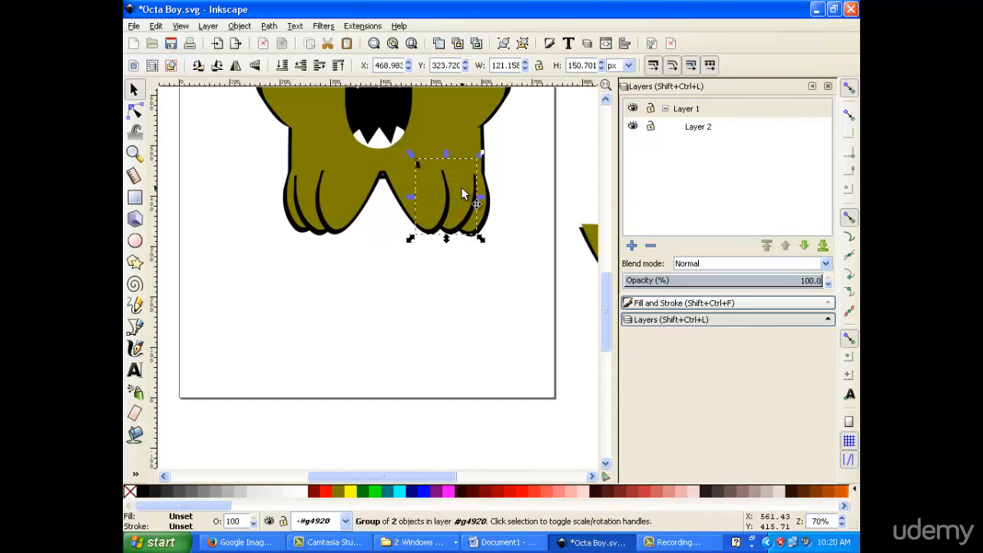
pyautogui.click(363, 341)
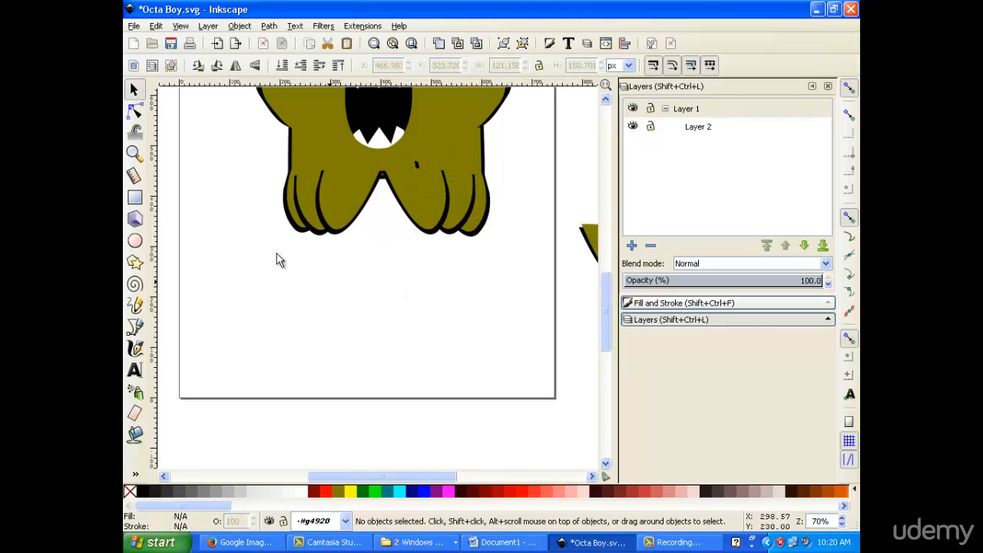
# - Cover the black speck above the right legs with an olive rectangle about 49 × 57 px
pyautogui.click(133, 197)
pyautogui.click(339, 492)
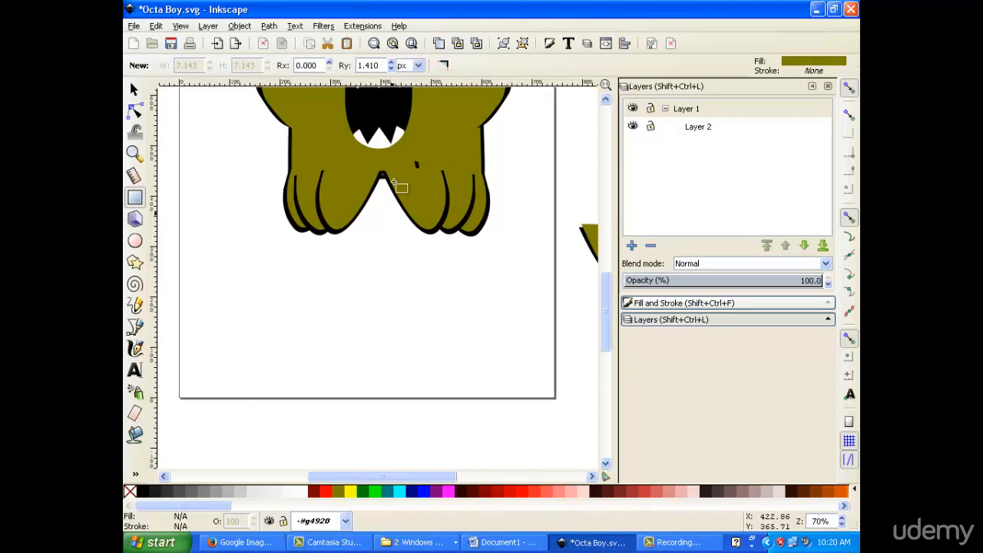
pyautogui.moveTo(408, 159); pyautogui.dragTo(434, 189)
pyautogui.scroll(6, 430, 192)
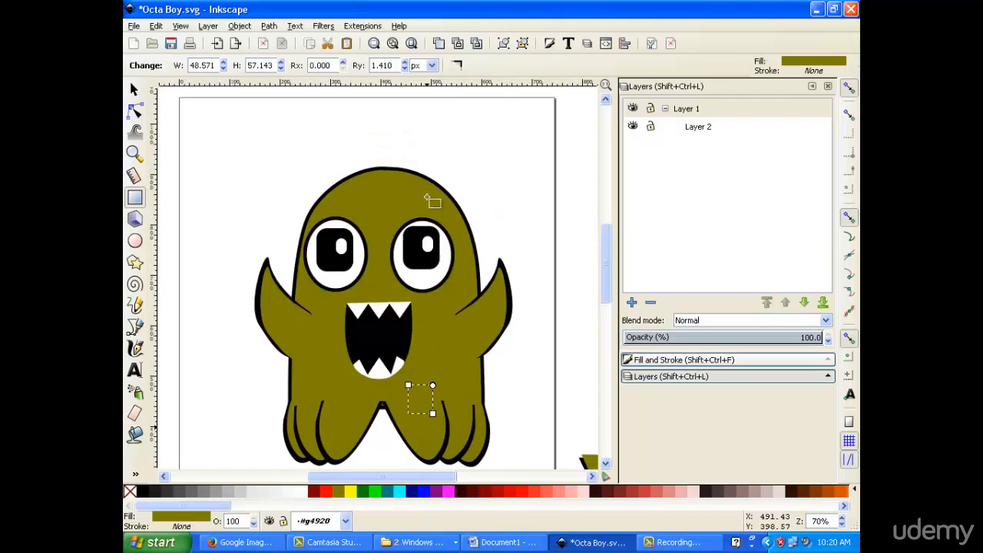
pyautogui.click(215, 339)
# - Examine the whole monster, checking the mirrored legs and the gap between the inner legs
pyautogui.scroll(-6, 297, 354)
pyautogui.scroll(2, 446, 331)
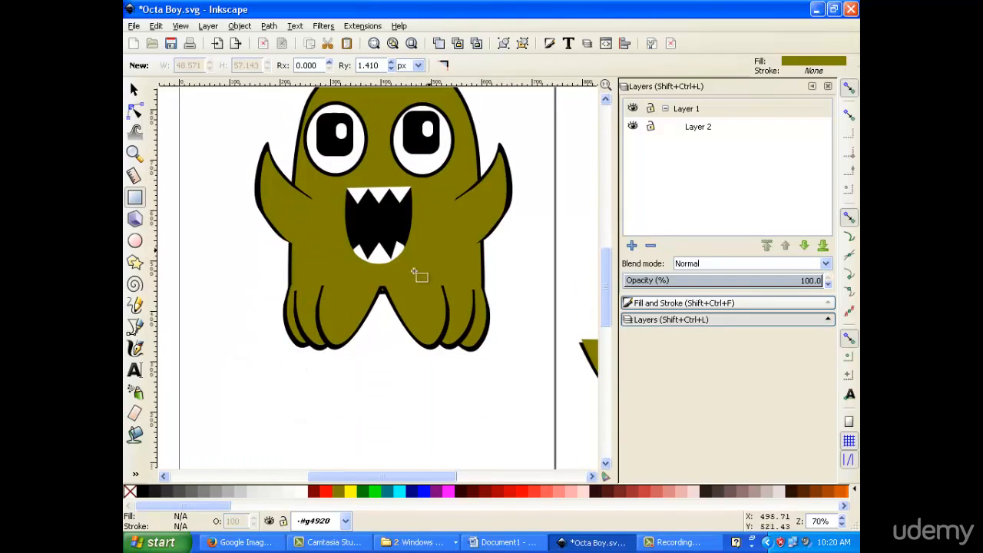
pyautogui.scroll(1, 378, 397)
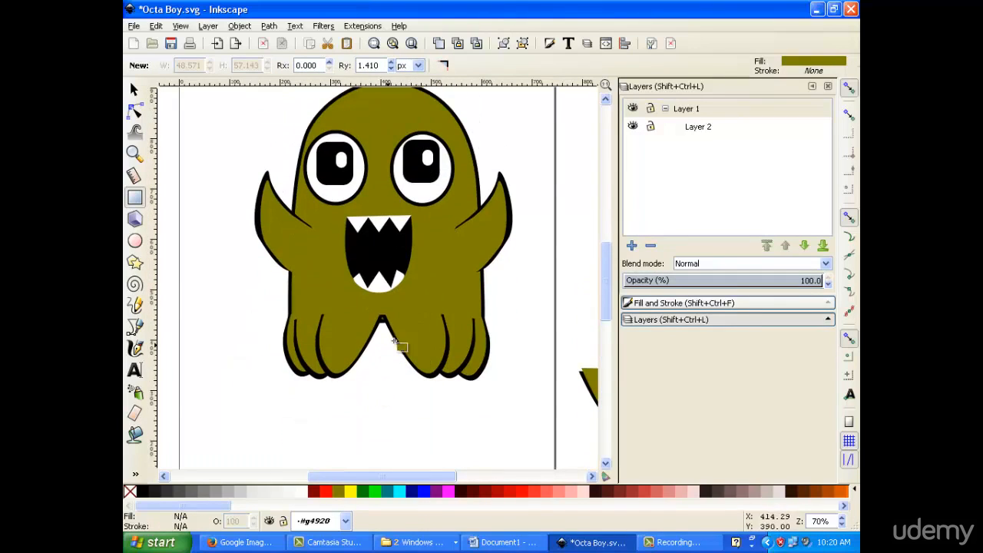
pyautogui.scroll(4, 461, 291)
pyautogui.scroll(-4, 442, 243)
pyautogui.scroll(-2, 329, 290)
pyautogui.scroll(2, 351, 279)
pyautogui.scroll(1, 227, 129)
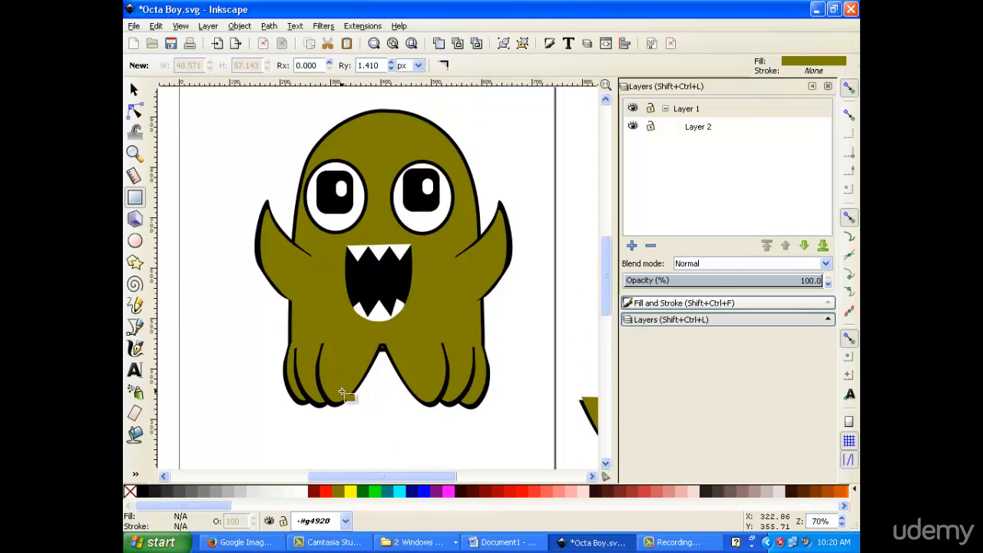
# - Slightly adjust the left inner leg beside the central gap
pyautogui.click(134, 90)
pyautogui.click(331, 363)
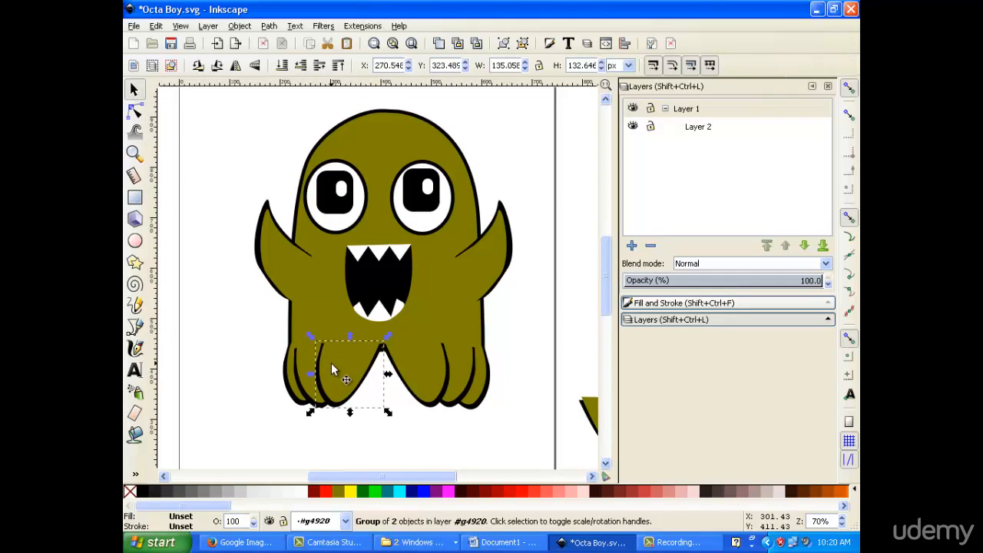
pyautogui.moveTo(353, 414); pyautogui.dragTo(351, 410)
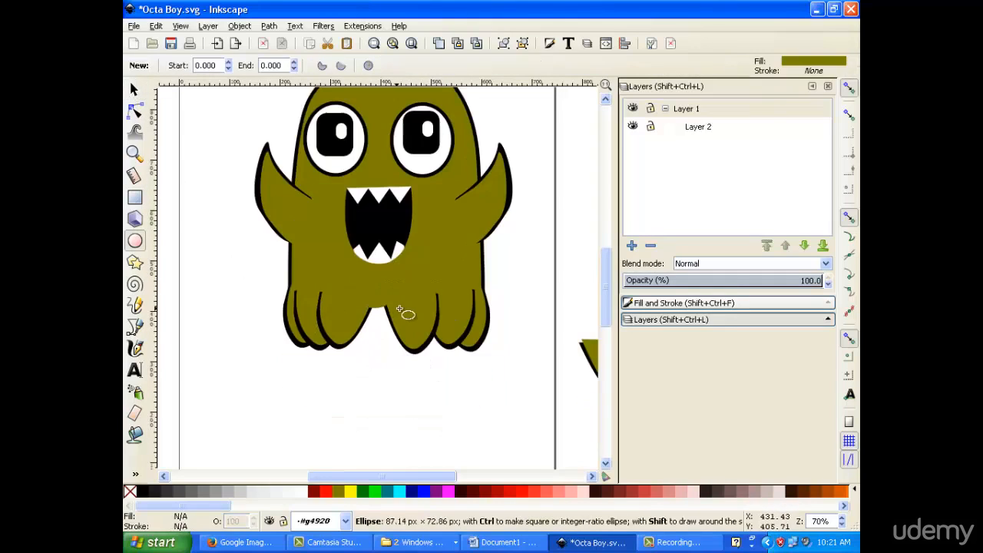
# - Draw an olive ellipse about 106 × 70 px over the peak of the gap between the inner legs
pyautogui.moveTo(400, 309); pyautogui.dragTo(406, 306)
pyautogui.press('Delete')
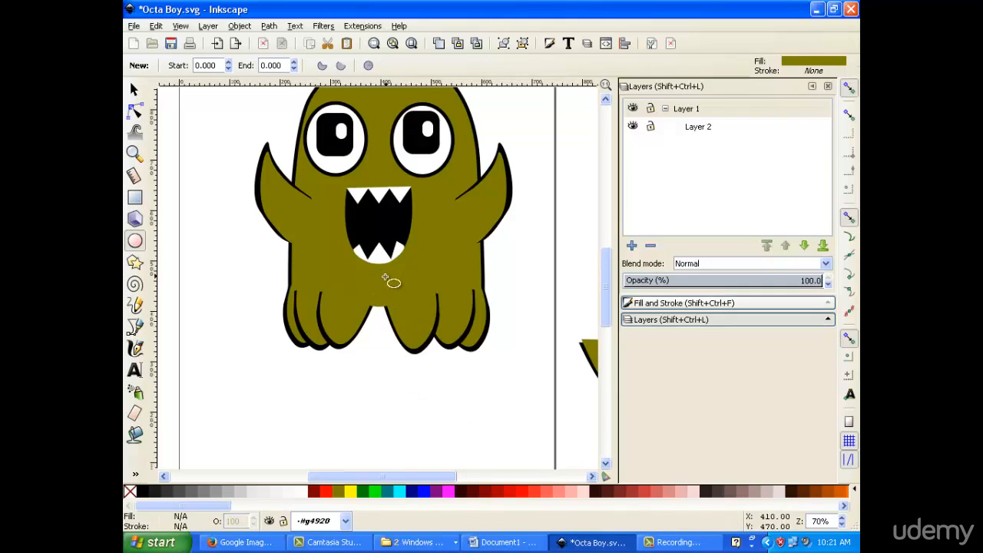
pyautogui.click(134, 90)
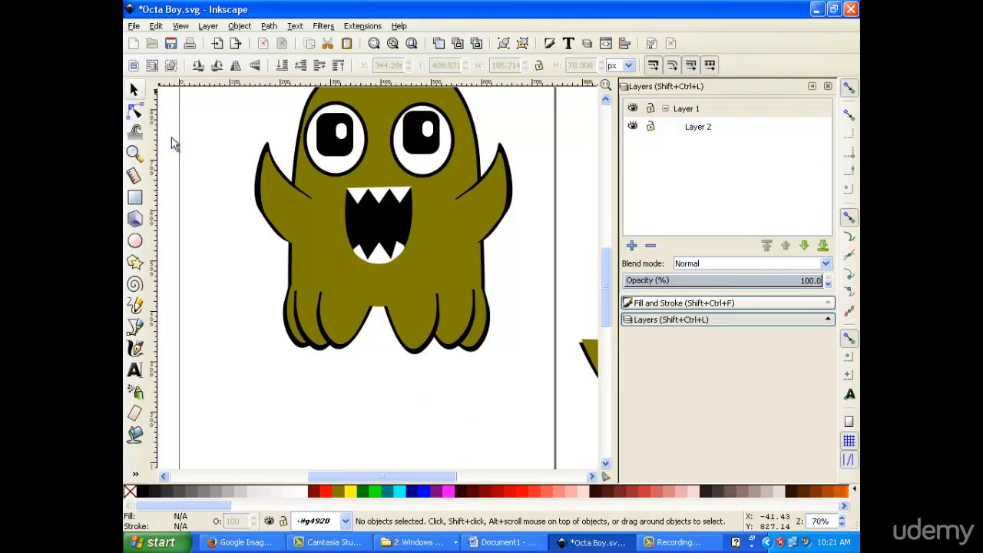
pyautogui.click(382, 300)
pyautogui.click(369, 410)
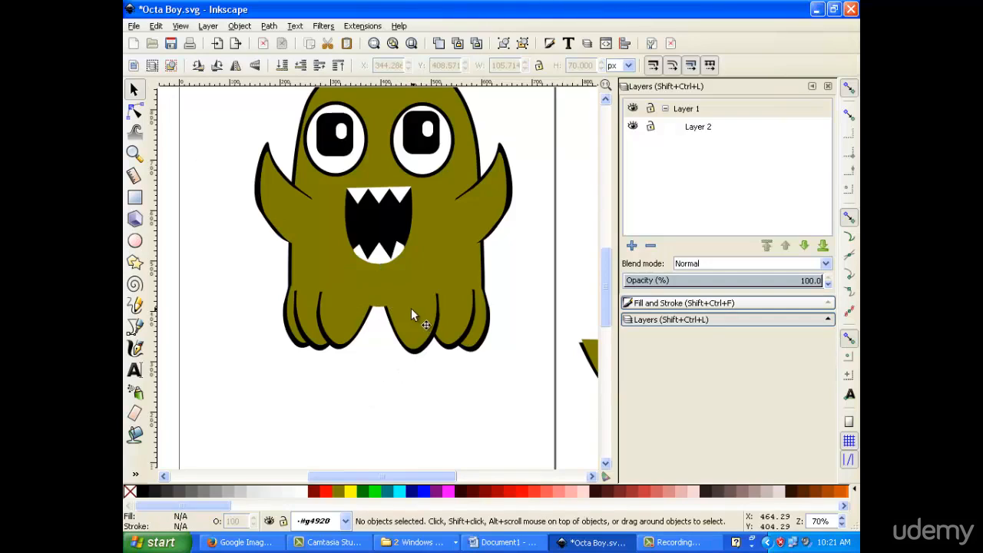
# - On Layer 2, draw a black ellipse about 91 × 54 px over the top of the gap between the inner legs
pyautogui.click(741, 129)
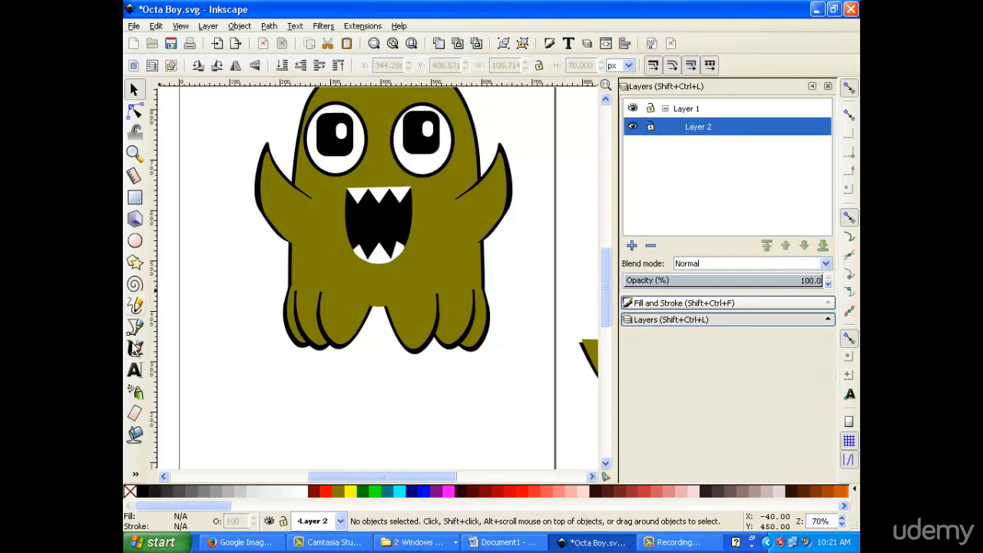
pyautogui.click(135, 199)
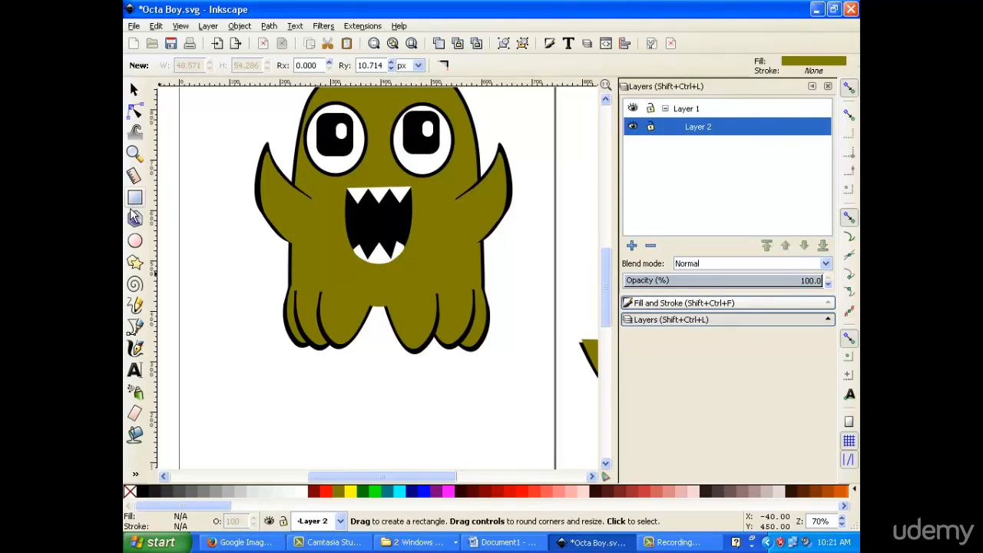
pyautogui.click(134, 219)
pyautogui.click(134, 240)
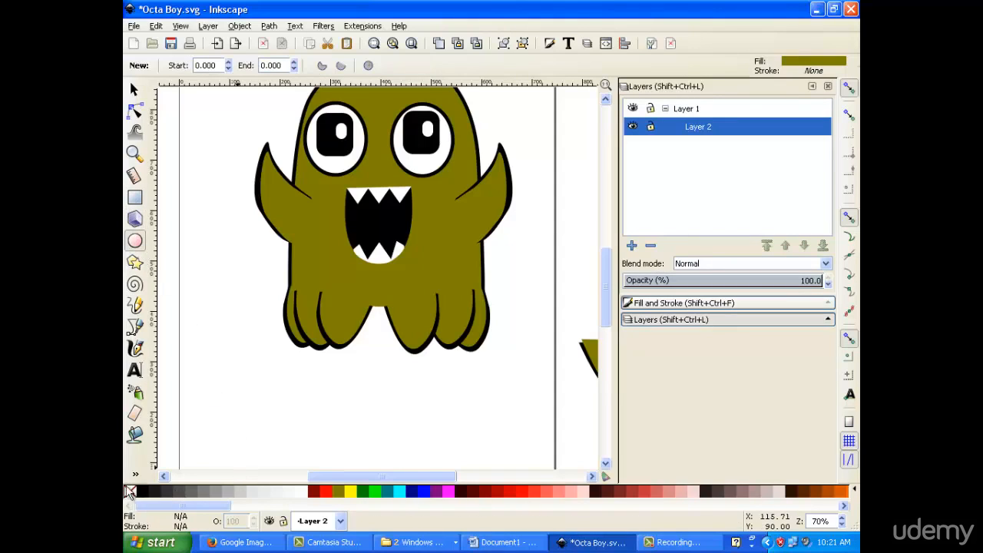
pyautogui.click(143, 492)
pyautogui.moveTo(351, 292); pyautogui.dragTo(400, 320)
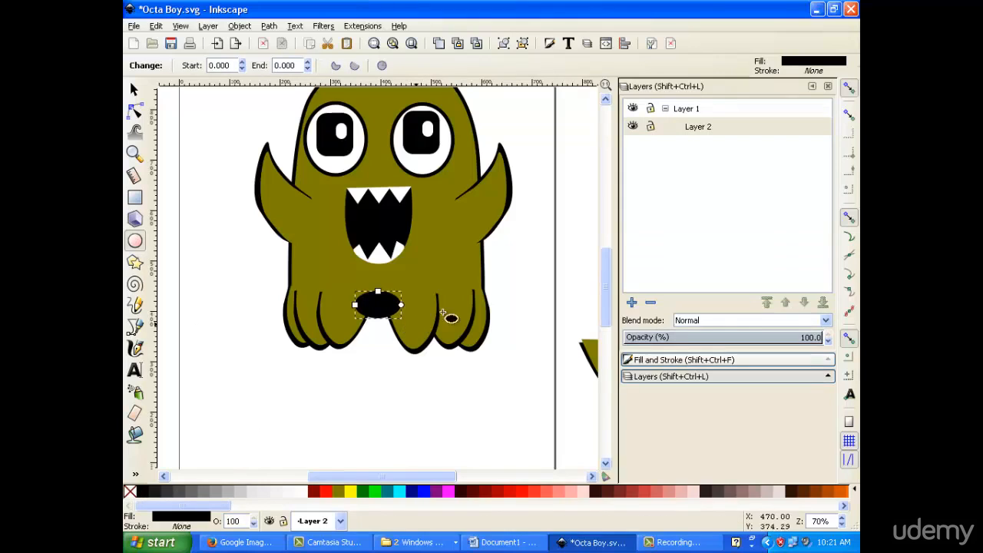
# - Add Layer 3 above the current layer and move the black ellipse over the leg gap onto it
pyautogui.click(631, 302)
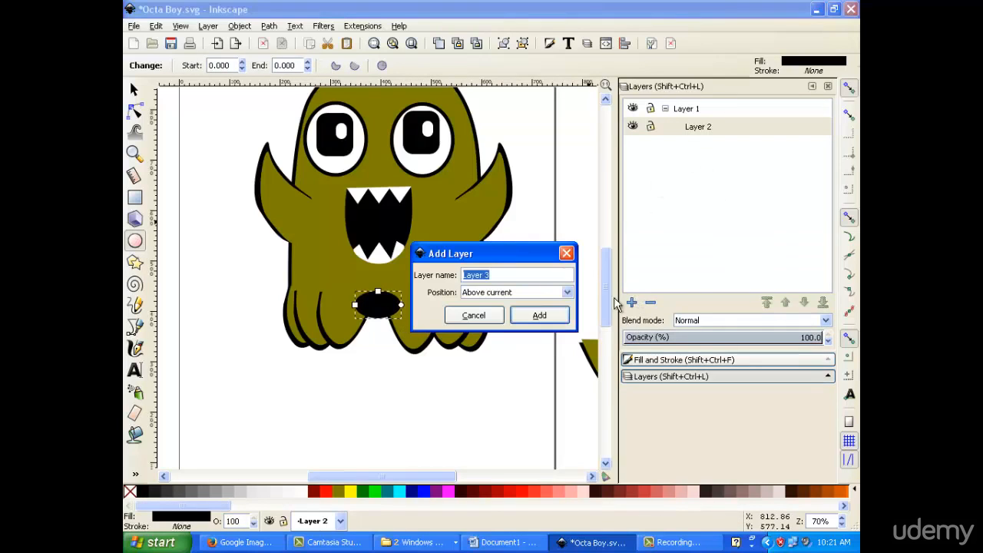
pyautogui.click(530, 315)
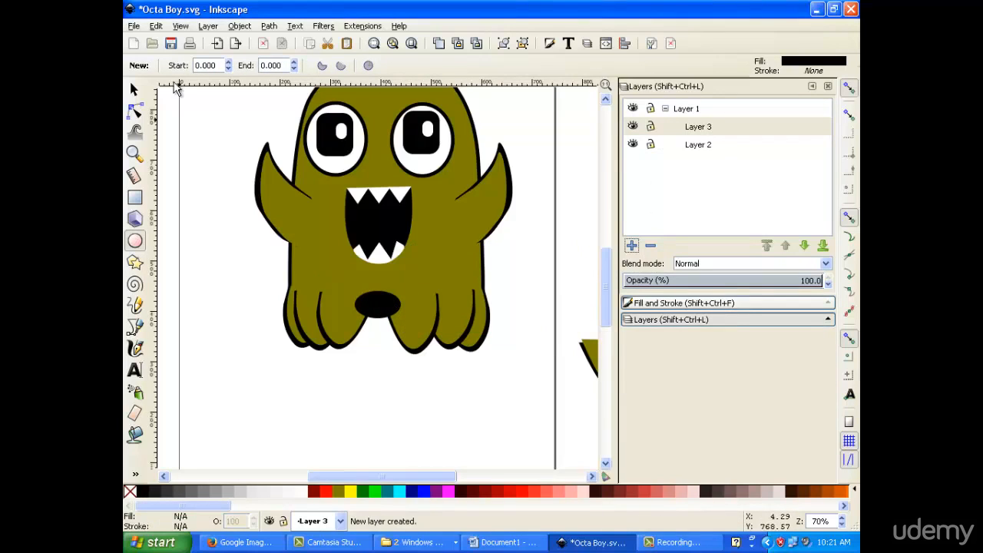
pyautogui.press('s')
pyautogui.click(377, 300)
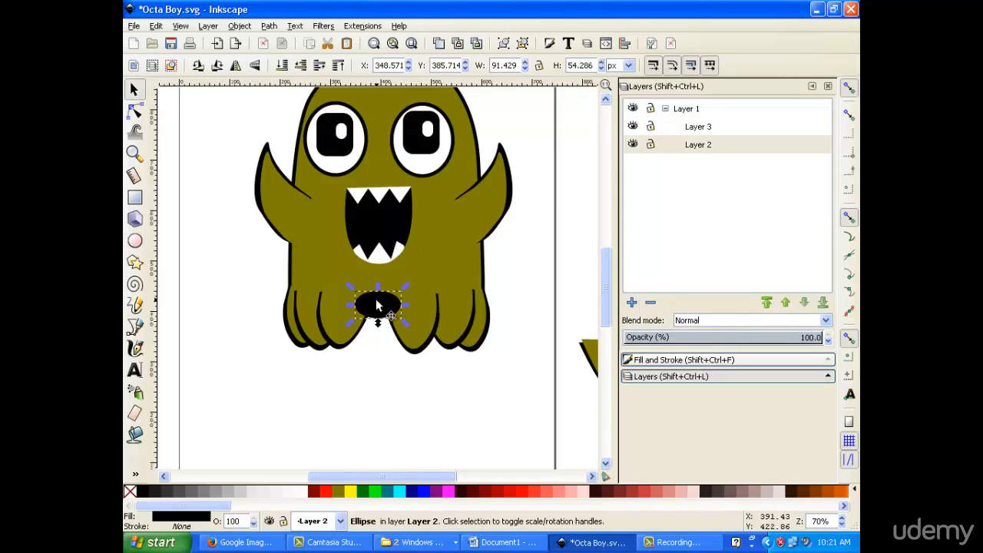
pyautogui.rightClick(377, 299)
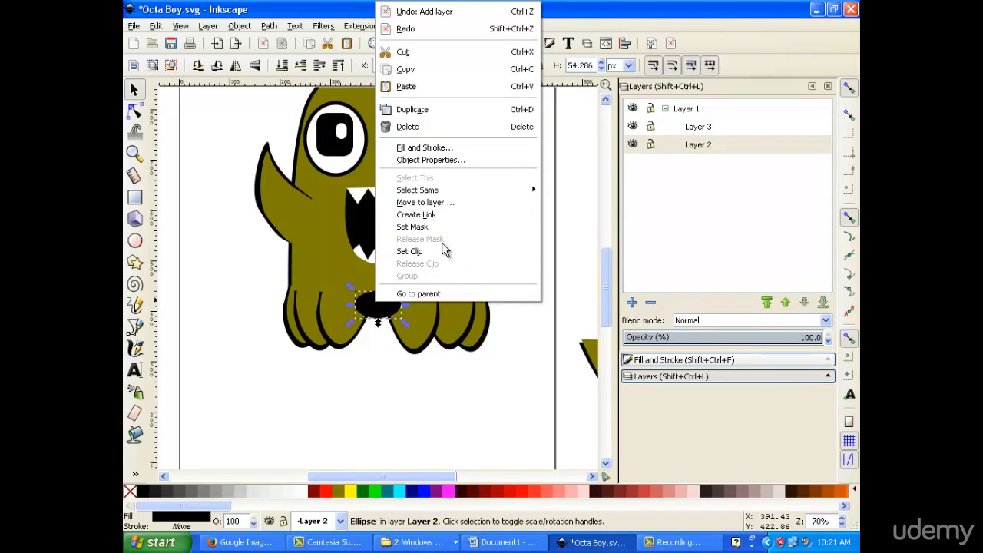
pyautogui.click(476, 203)
pyautogui.click(492, 250)
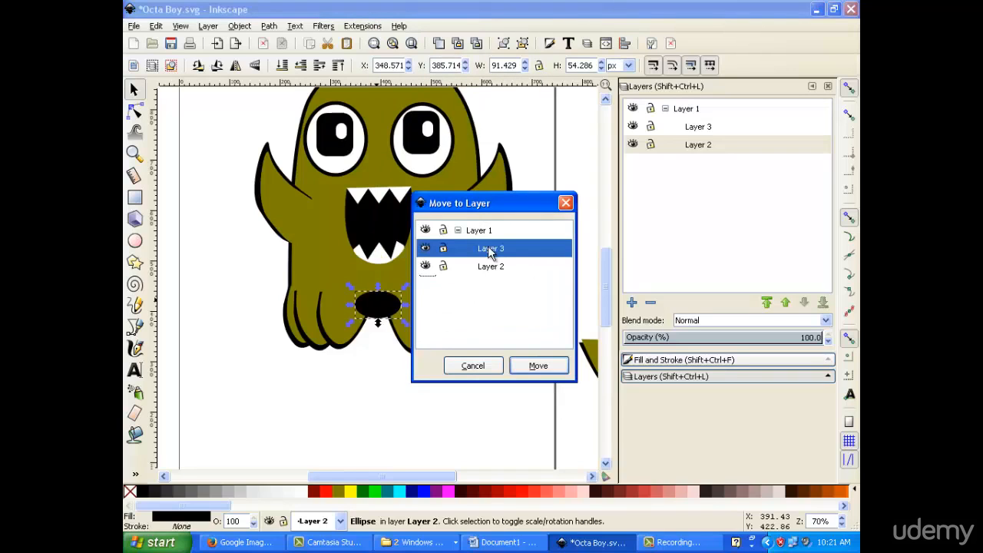
pyautogui.click(536, 370)
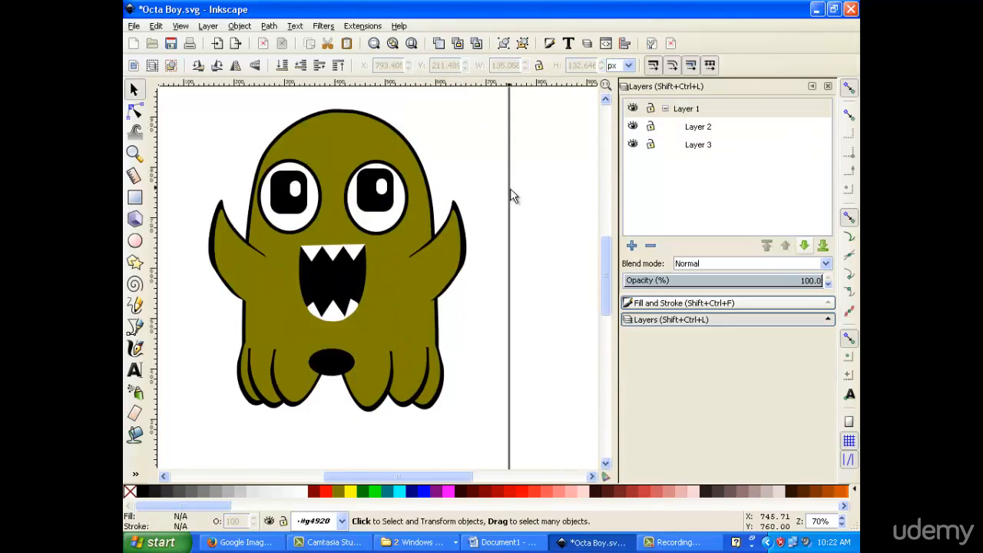
pyautogui.scroll(1, 500, 194)
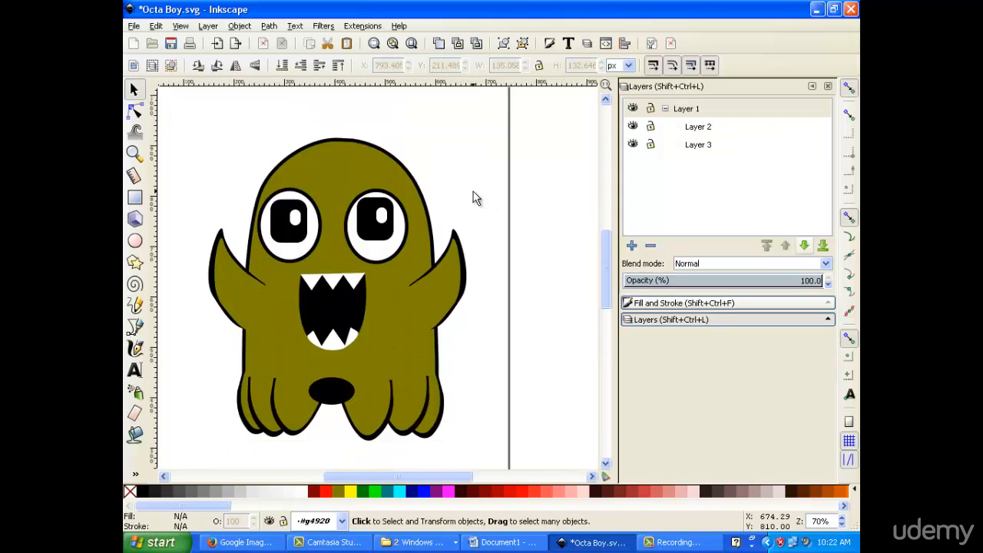
pyautogui.scroll(-2, 438, 125)
pyautogui.scroll(2, 450, 133)
pyautogui.moveTo(503, 106); pyautogui.dragTo(178, 464)
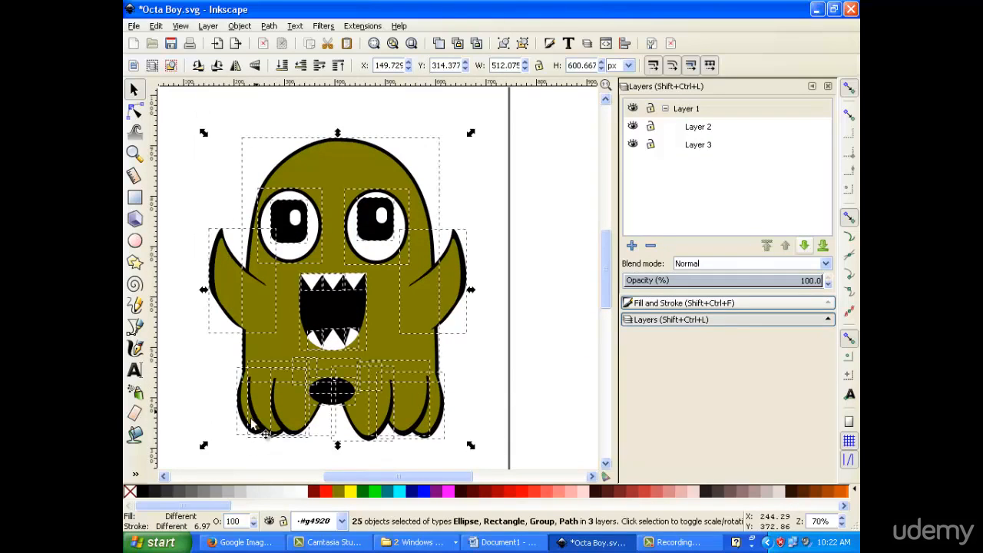
pyautogui.click(535, 319)
pyautogui.click(322, 400)
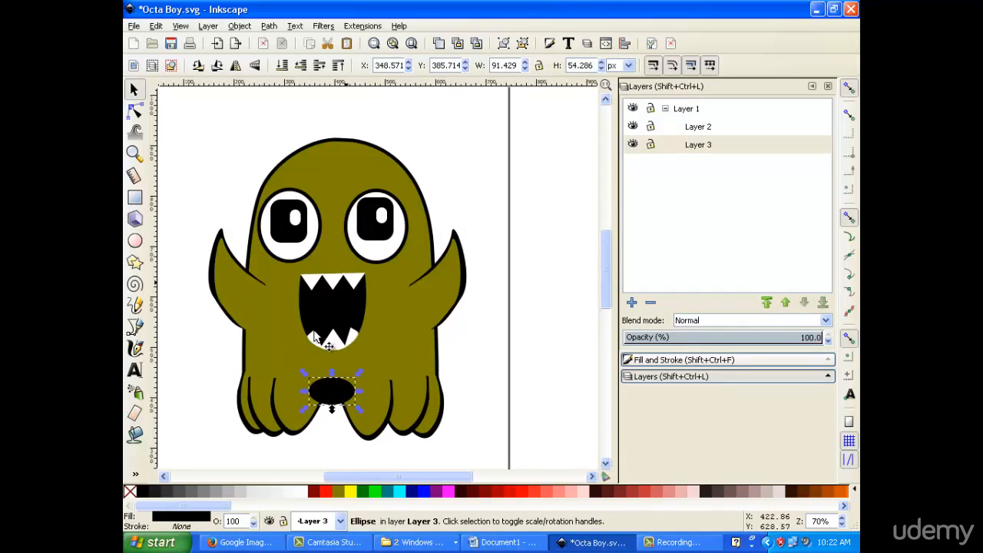
pyautogui.click(214, 342)
# - Draw an olive ellipse over the upper part of the black ellipse, leaving only a thin black curve above the leg gap
pyautogui.click(135, 243)
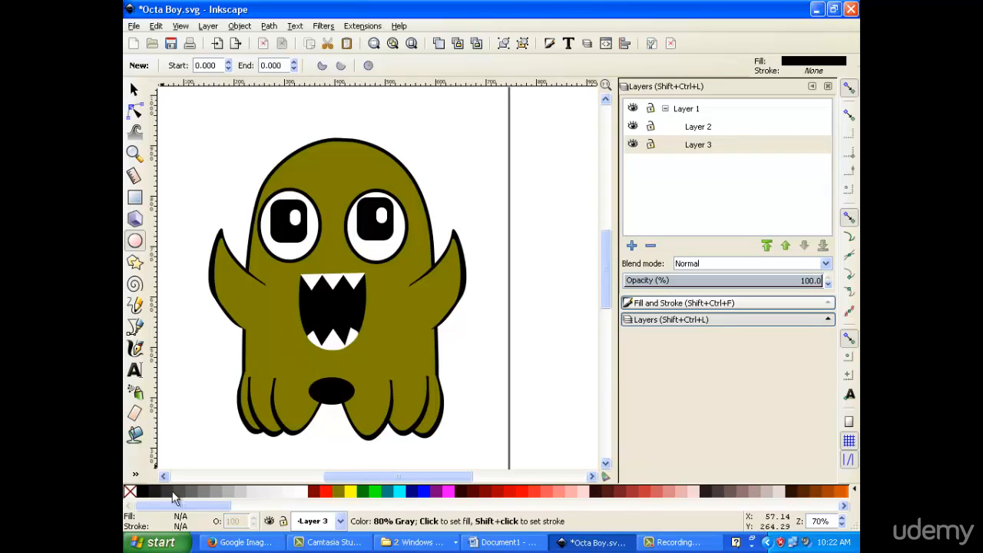
pyautogui.click(328, 491)
pyautogui.click(336, 493)
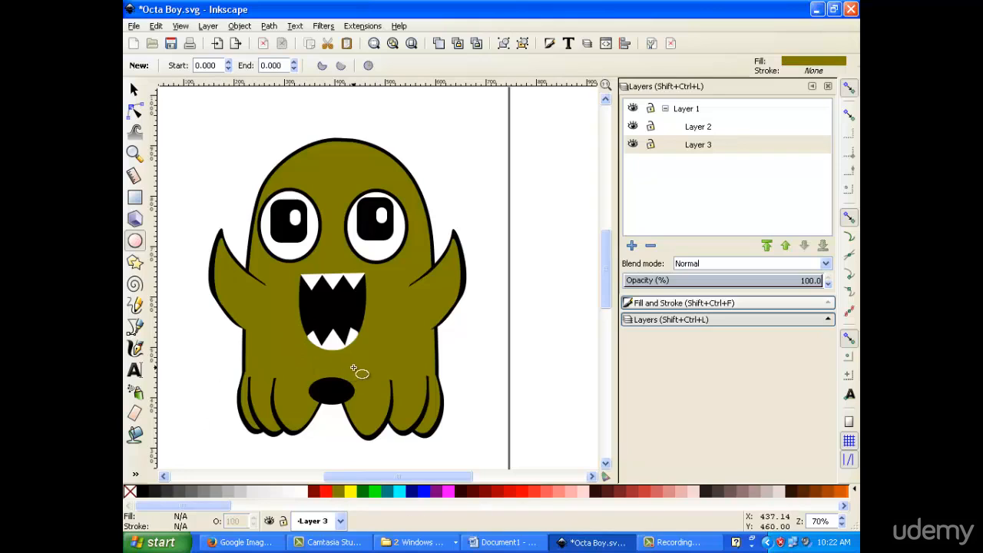
pyautogui.moveTo(356, 377)
pyautogui.mouseDown()
pyautogui.moveTo(351, 391)
pyautogui.moveTo(298, 401)
pyautogui.mouseUp()
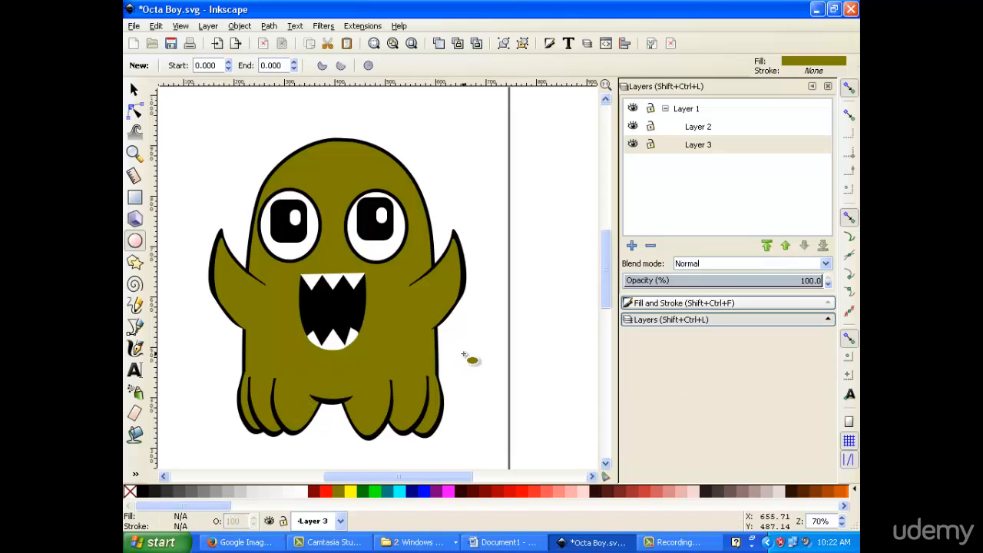
# - Draw a black, downward-bowed freehand curve about 97 × 25 px below the mouth, using the Ellipse stroke shape
pyautogui.scroll(-4, 415, 325)
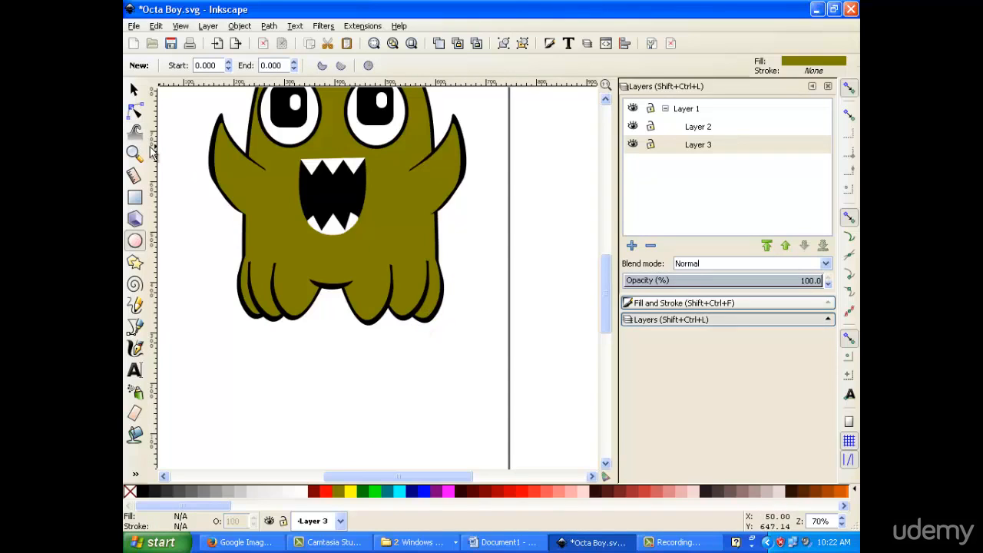
pyautogui.scroll(4, 410, 232)
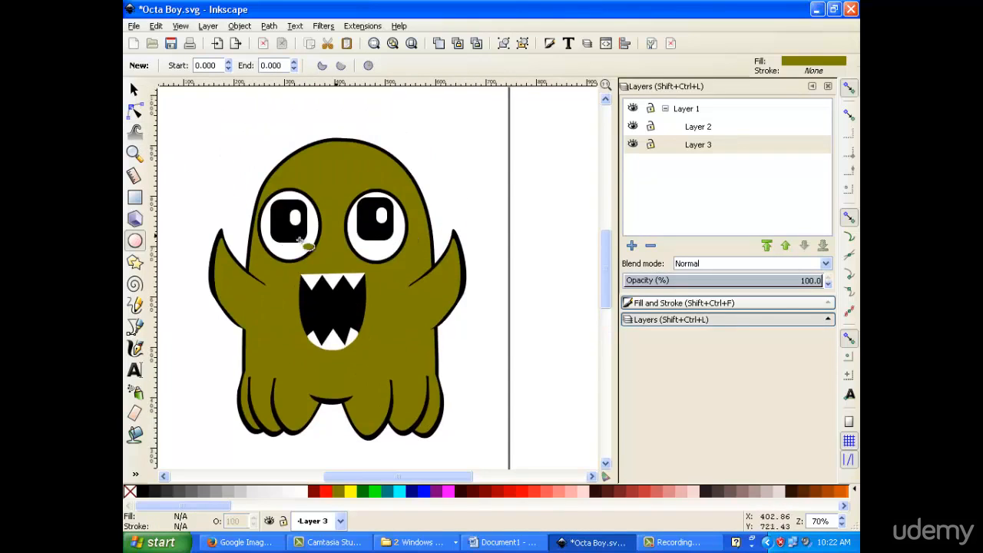
pyautogui.scroll(-4, 290, 238)
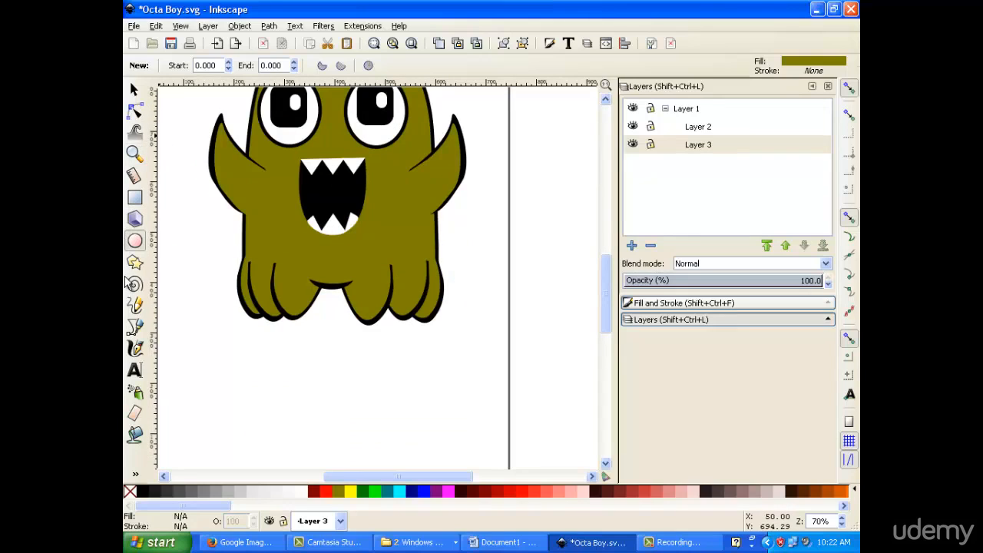
pyautogui.click(135, 305)
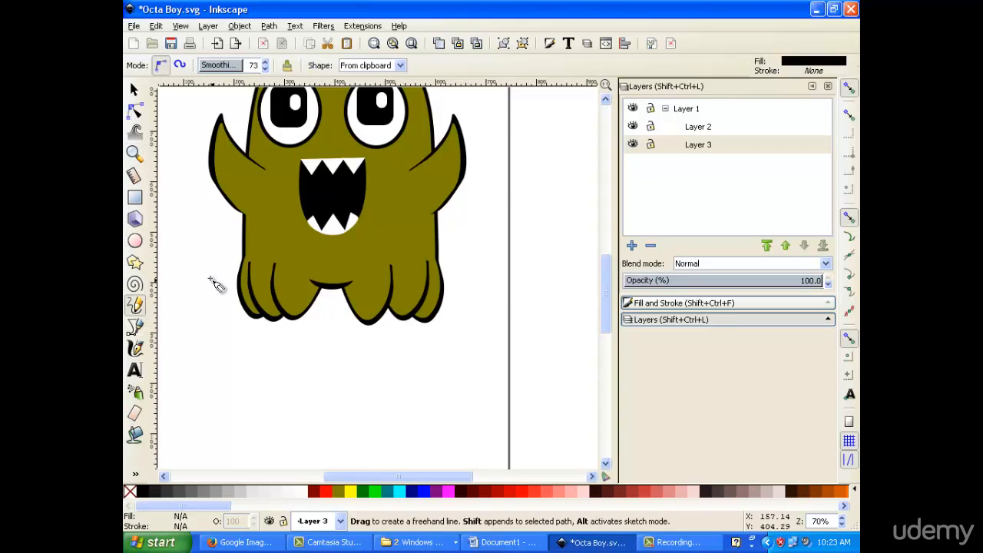
pyautogui.scroll(4, 331, 257)
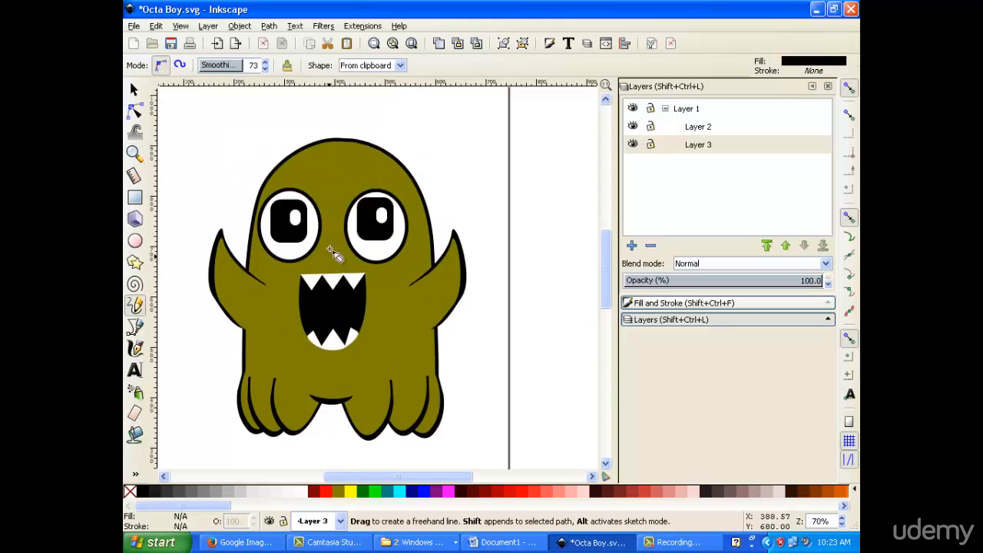
pyautogui.scroll(-2, 333, 202)
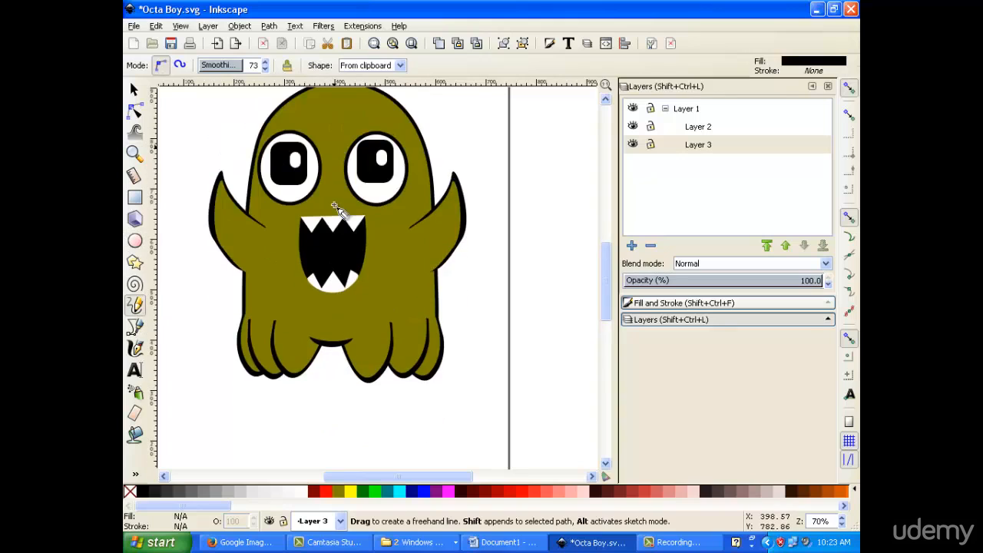
pyautogui.click(400, 66)
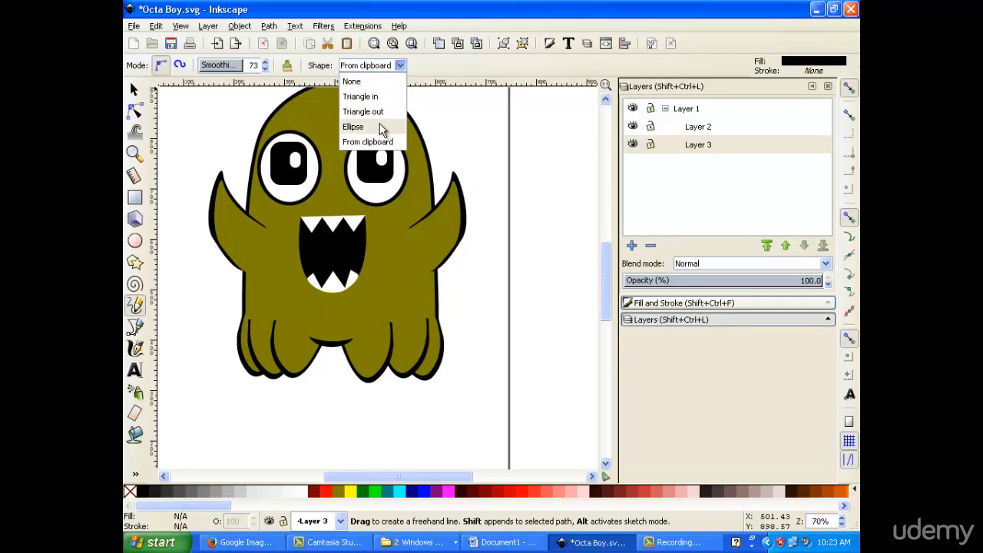
pyautogui.click(381, 127)
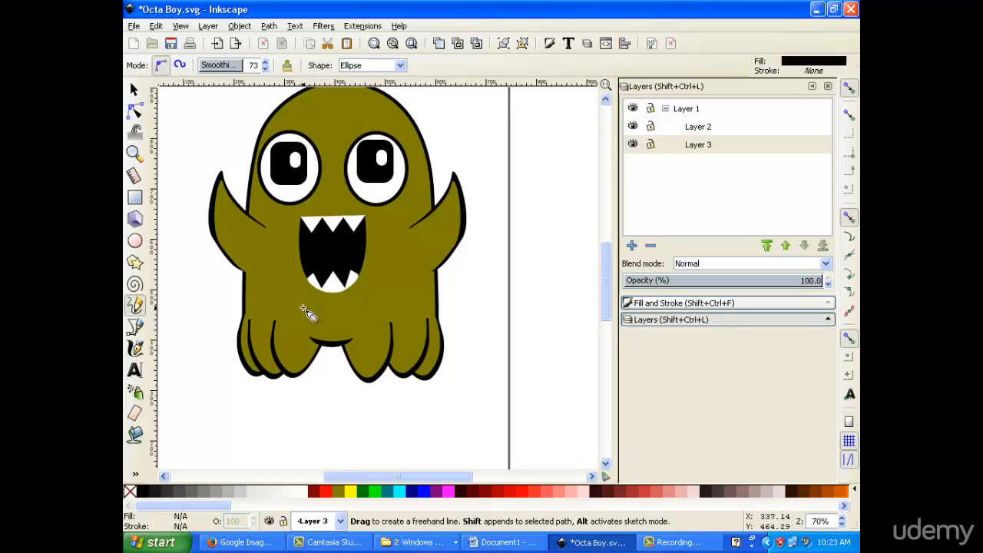
pyautogui.moveTo(303, 307)
pyautogui.mouseDown()
pyautogui.moveTo(326, 319)
pyautogui.moveTo(354, 311)
pyautogui.mouseUp()
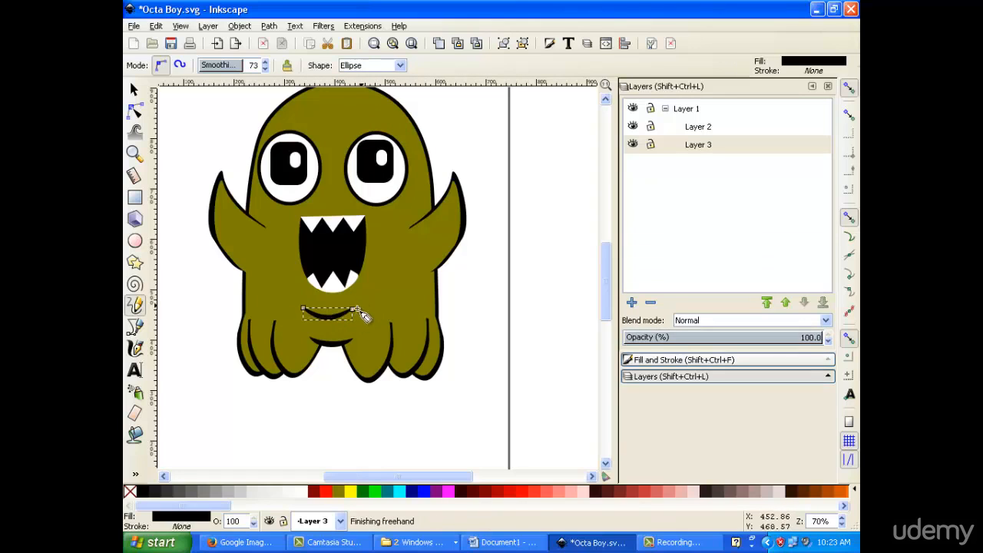
# - Nudge the curve below the mouth 8 px to the right and 6 px up, then deselect it
pyautogui.click(133, 90)
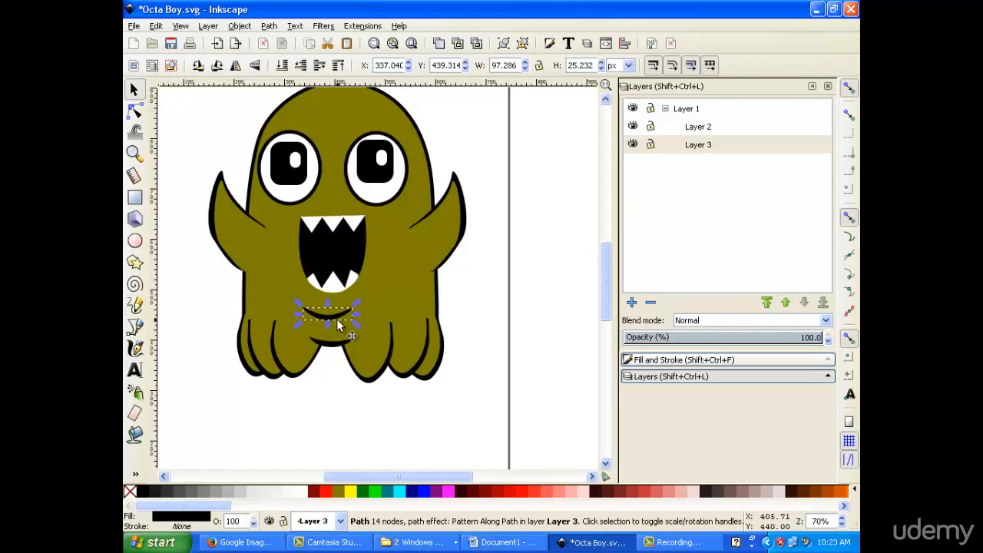
pyautogui.press('Right')
pyautogui.press('Right')
pyautogui.press('Right')
pyautogui.press('Right')
pyautogui.press('Up')
pyautogui.press('Up')
pyautogui.press('Up')
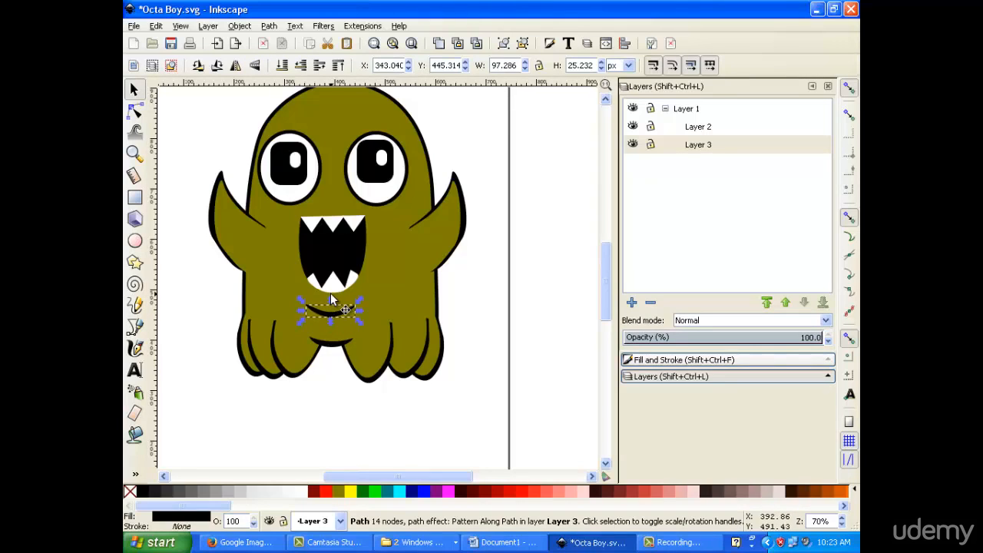
pyautogui.click(475, 267)
pyautogui.scroll(2, 446, 272)
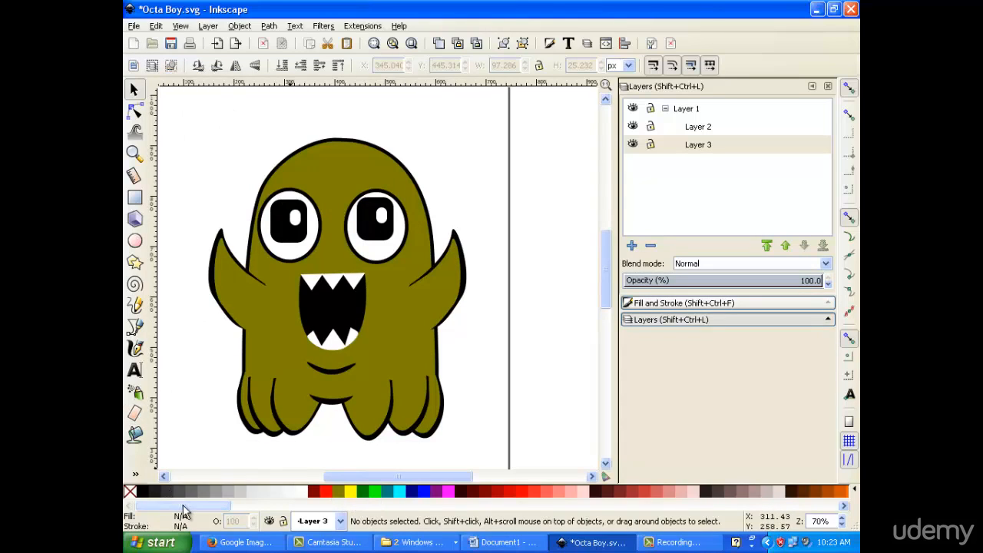
# - Draw a short freehand stroke about 53 × 23 px near the top of the head, using the From clipboard shape, and fill it yellow-green
pyautogui.moveTo(180, 507); pyautogui.dragTo(342, 507)
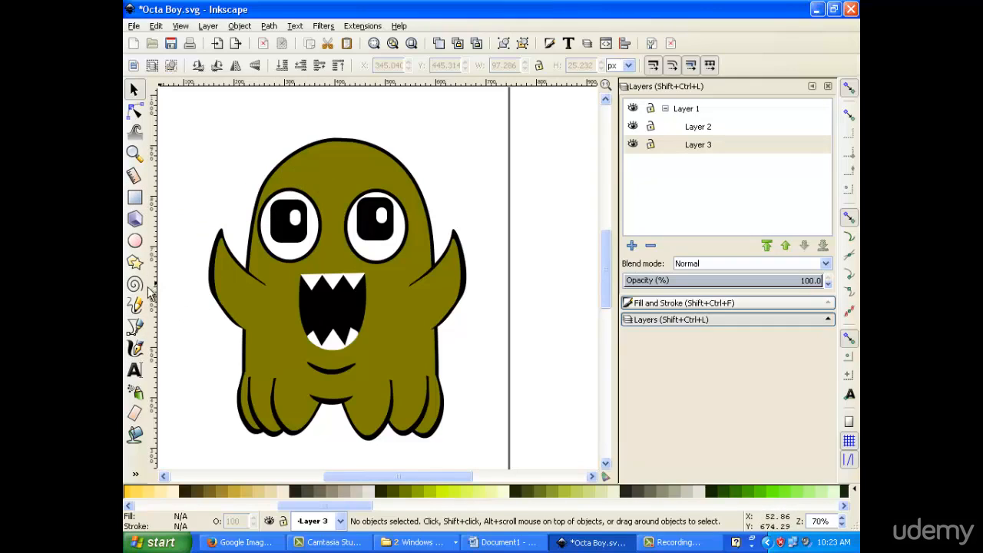
pyautogui.click(134, 306)
pyautogui.click(396, 66)
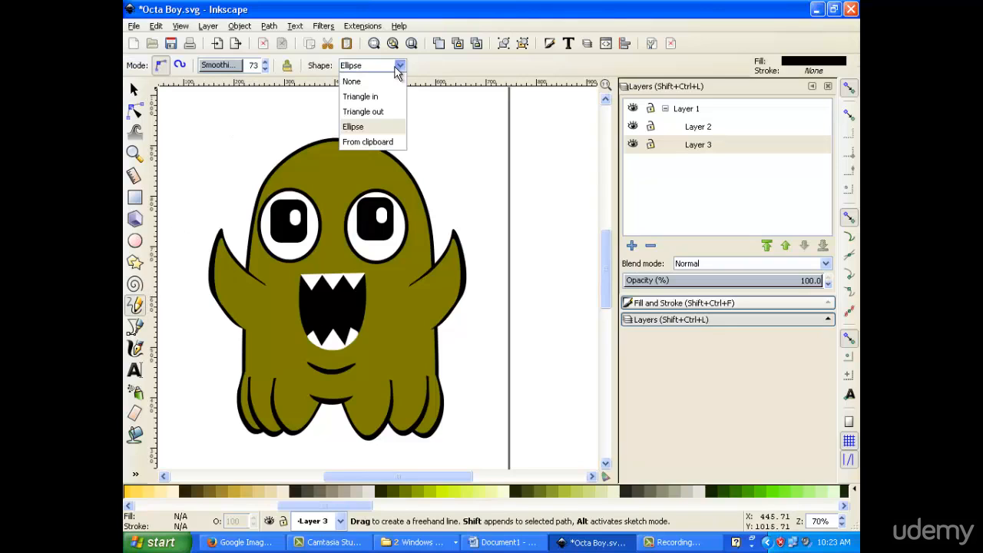
pyautogui.click(367, 141)
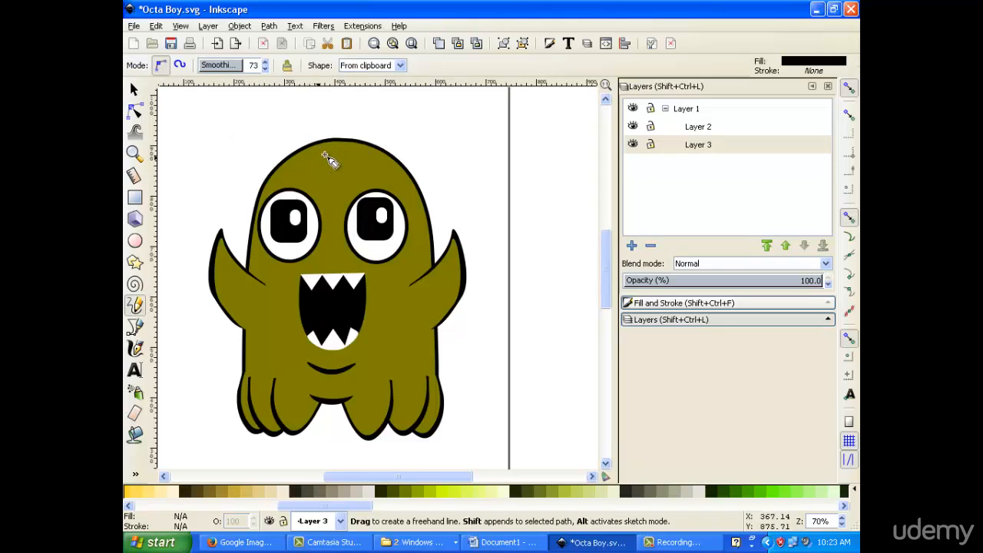
pyautogui.moveTo(326, 152); pyautogui.dragTo(355, 163)
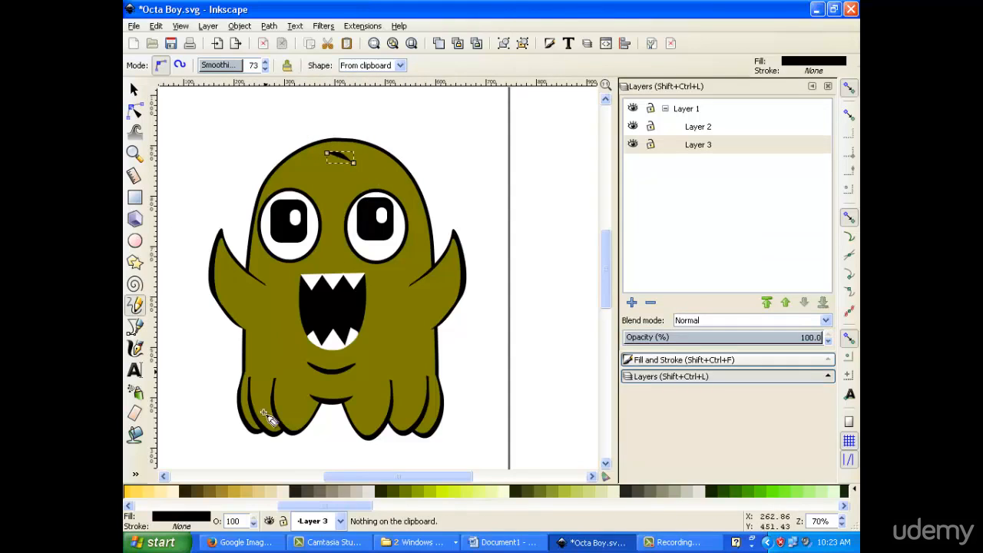
pyautogui.click(430, 496)
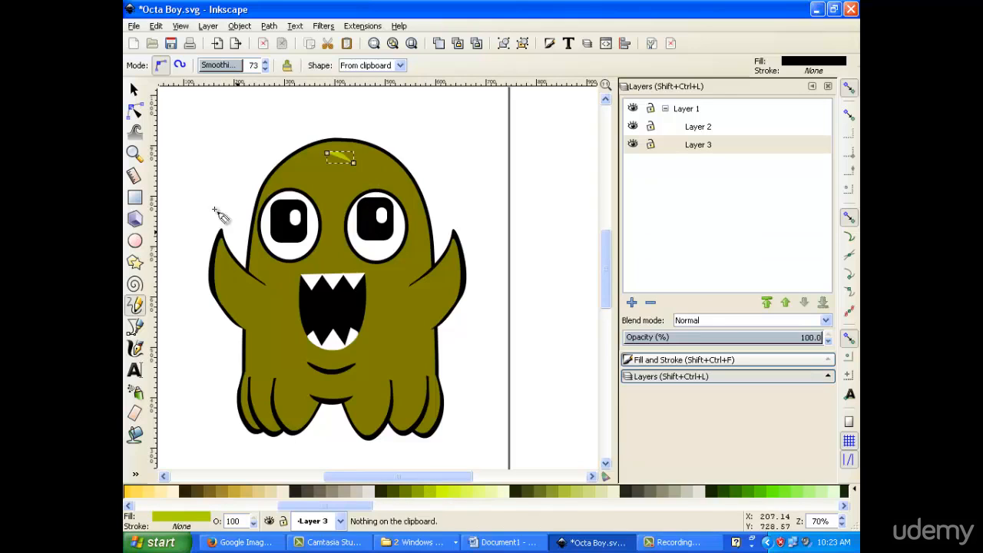
# - Shape the yellow-green highlight to about 121 × 27 px and place it along the upper left of the head
pyautogui.click(134, 89)
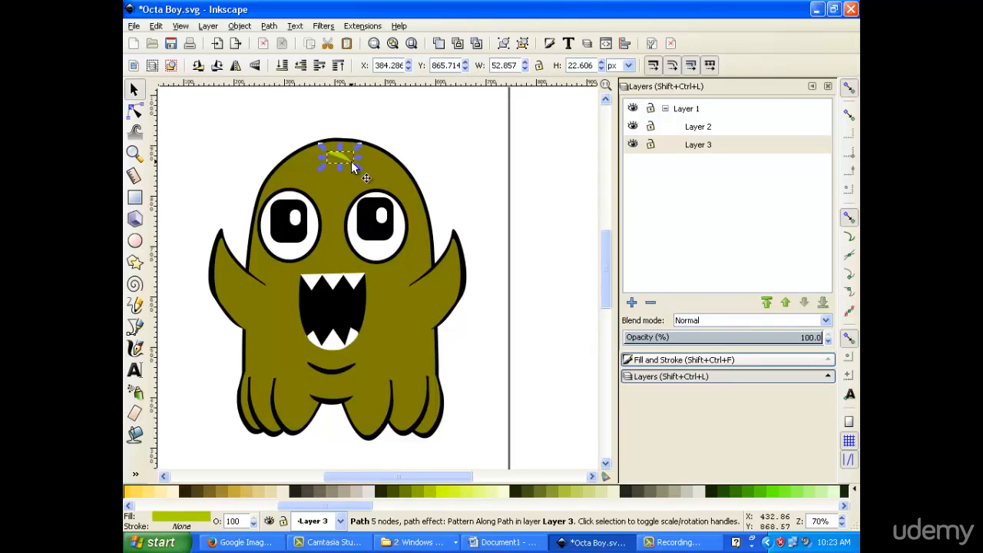
pyautogui.moveTo(358, 168)
pyautogui.mouseDown()
pyautogui.moveTo(388, 181)
pyautogui.moveTo(340, 160)
pyautogui.moveTo(363, 135)
pyautogui.moveTo(355, 151)
pyautogui.moveTo(373, 169)
pyautogui.moveTo(354, 159)
pyautogui.moveTo(309, 172)
pyautogui.moveTo(306, 153)
pyautogui.mouseUp()
pyautogui.click(340, 159)
pyautogui.click(388, 113)
pyautogui.scroll(-7, 352, 176)
pyautogui.scroll(6, 360, 185)
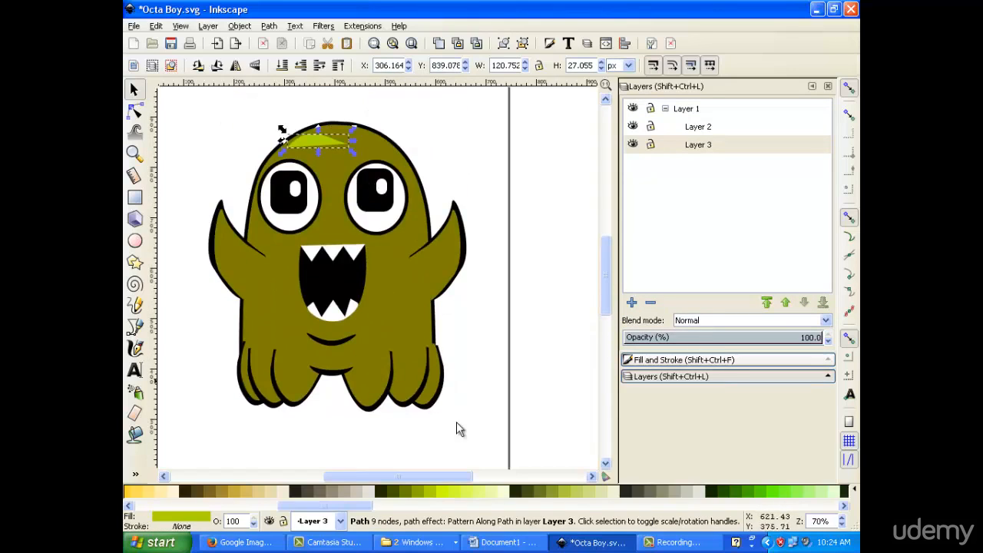
# - Duplicate the head highlight and place the rotated copy, about 71 × 98 px overall, along the left arm's outer edge
pyautogui.rightClick(307, 137)
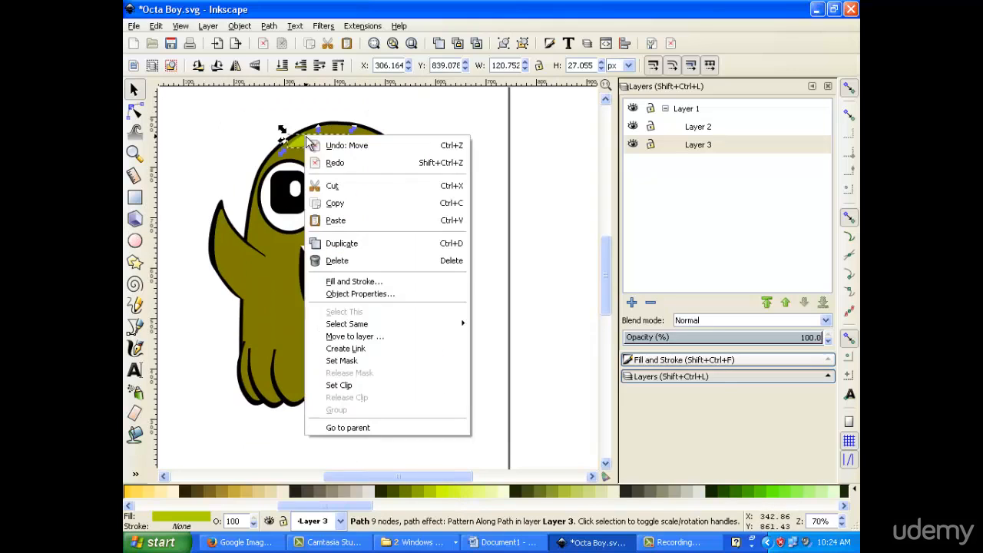
pyautogui.click(361, 243)
pyautogui.moveTo(337, 134); pyautogui.dragTo(446, 275)
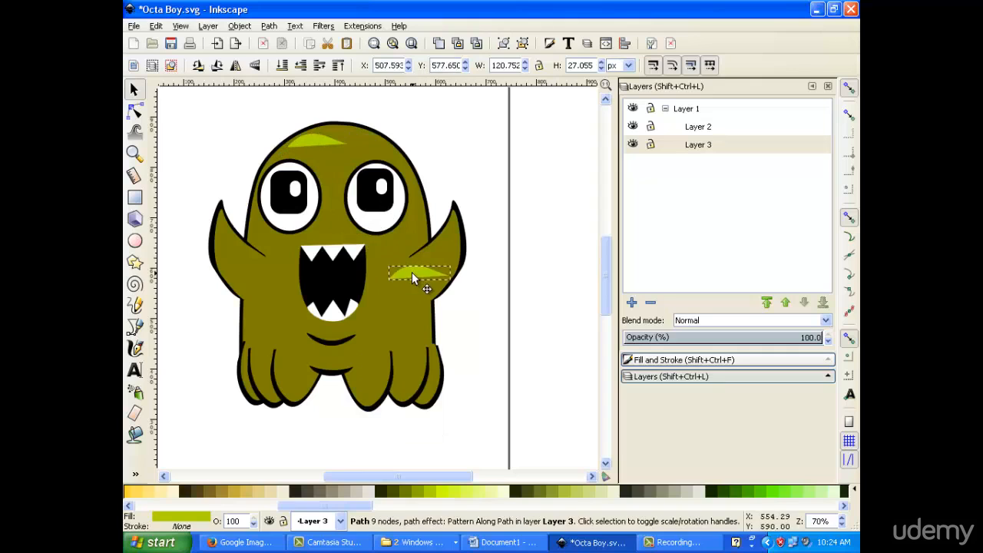
pyautogui.click(449, 278)
pyautogui.moveTo(382, 268); pyautogui.dragTo(241, 281)
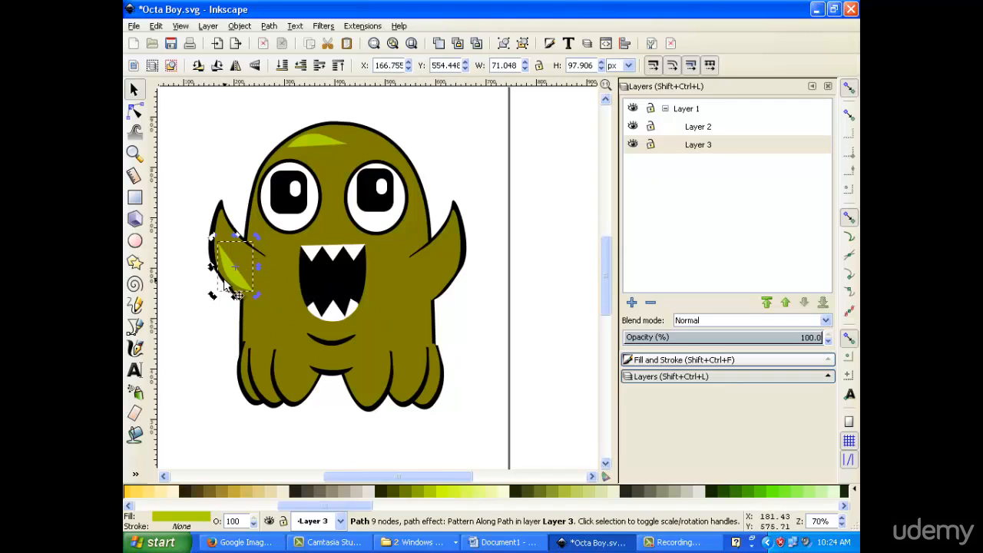
pyautogui.click(184, 272)
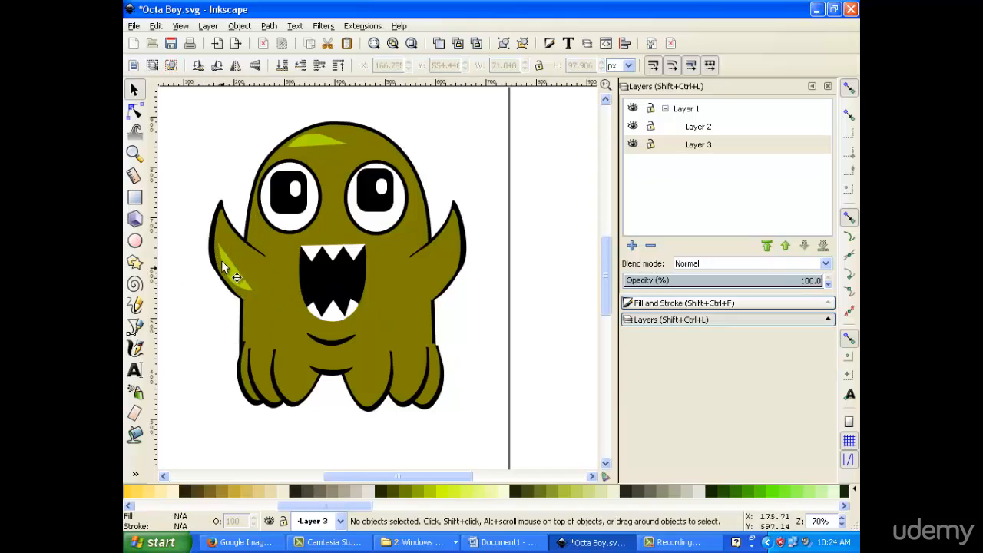
# - Duplicate the left arm's yellow-green highlight, flip the copy horizontally and place it along the right arm's outer edge
pyautogui.scroll(5, 223, 250)
pyautogui.scroll(-3, 229, 238)
pyautogui.scroll(-3, 229, 238)
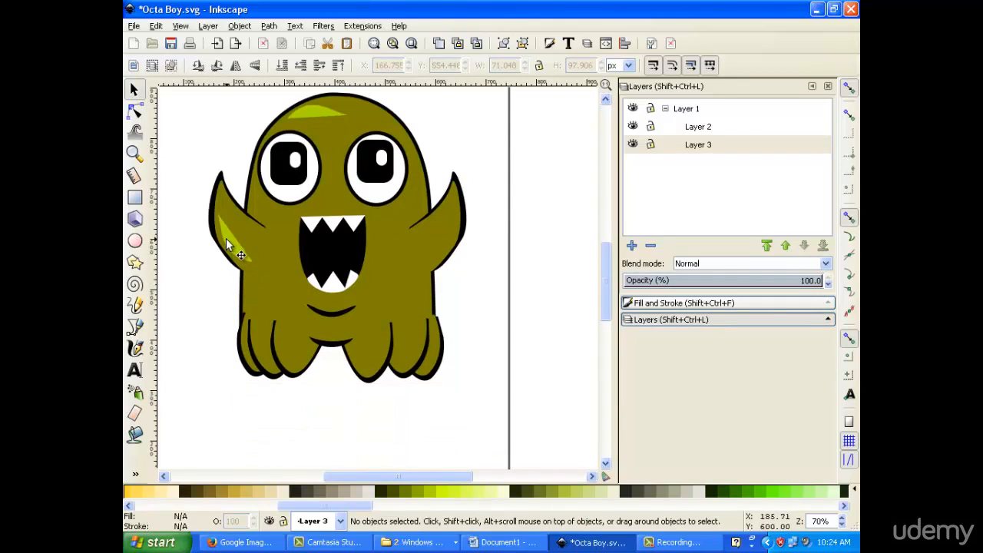
pyautogui.rightClick(233, 242)
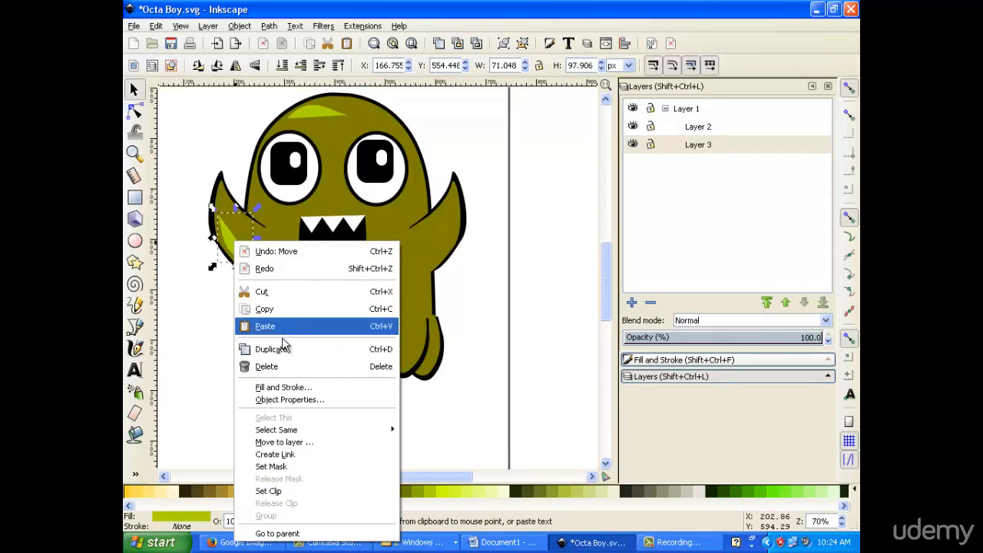
pyautogui.click(275, 349)
pyautogui.rightClick(235, 248)
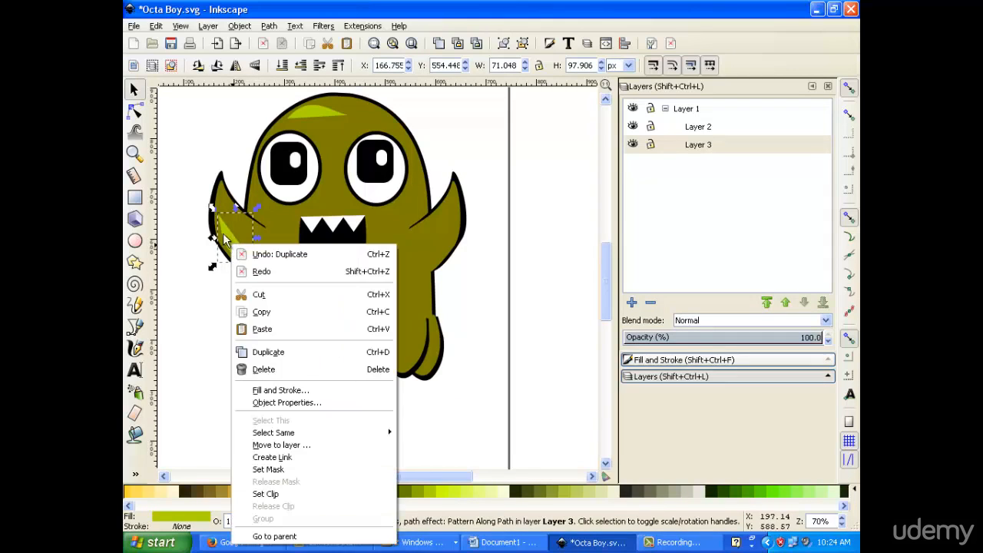
pyautogui.click(197, 235)
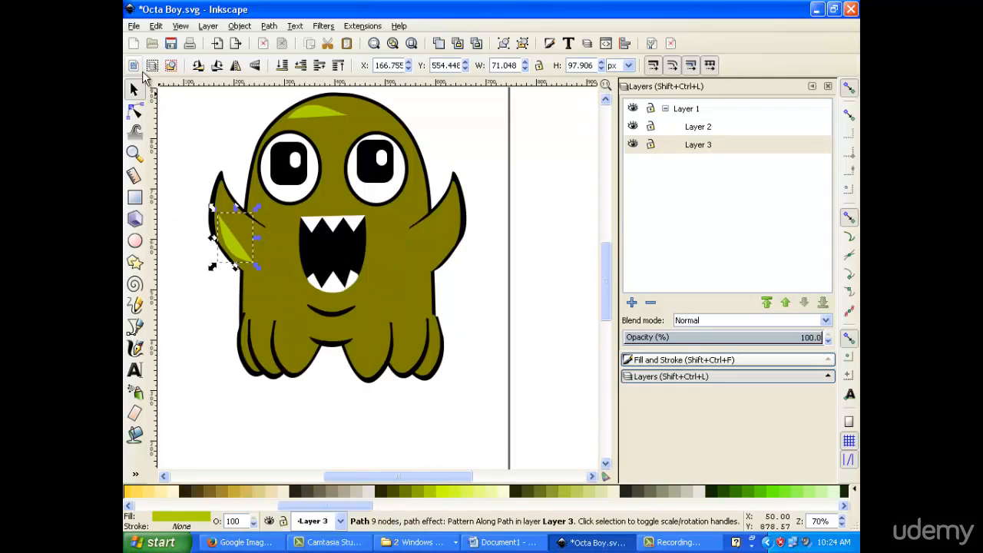
pyautogui.click(243, 68)
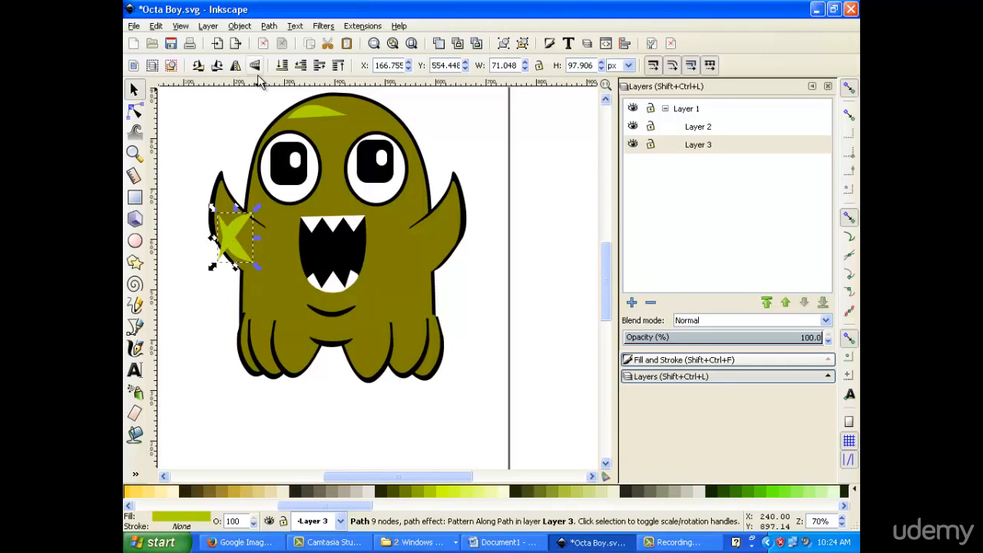
pyautogui.click(236, 66)
pyautogui.moveTo(237, 258); pyautogui.dragTo(432, 244)
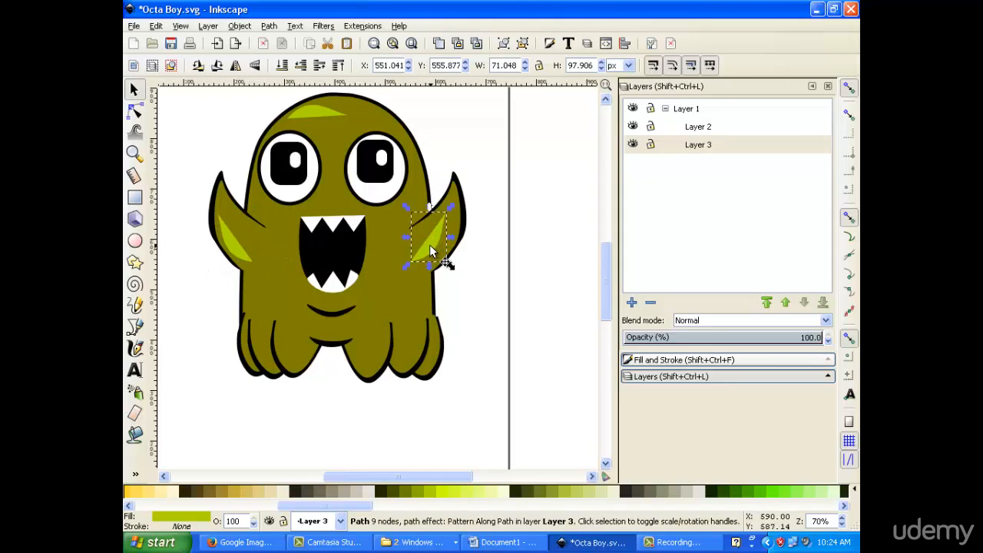
pyautogui.moveTo(444, 241); pyautogui.dragTo(442, 242)
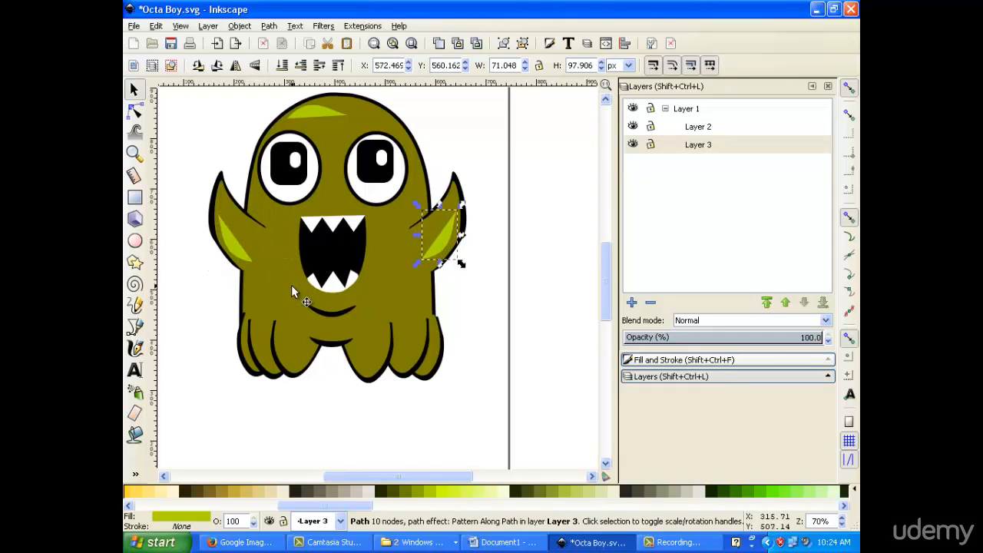
pyautogui.click(191, 286)
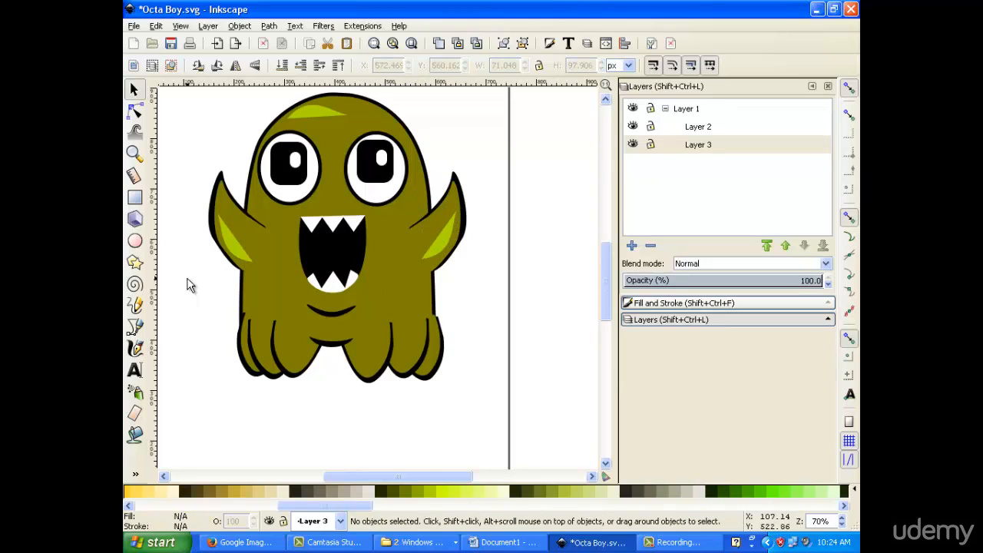
# - Move the head highlight up and right to the top centre of the head, at about X 345, Y 853 px, and deselect it
pyautogui.click(312, 108)
pyautogui.moveTo(312, 108); pyautogui.dragTo(343, 107)
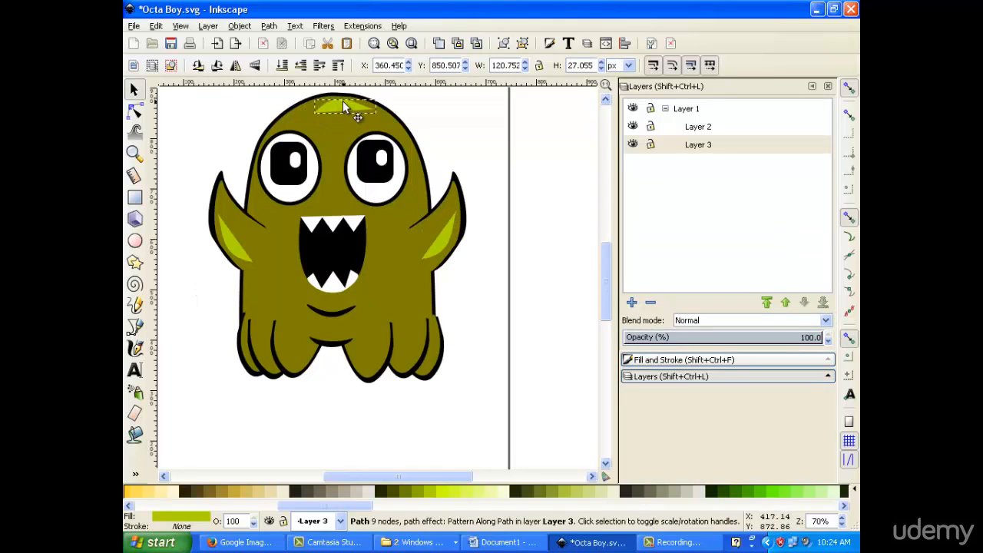
pyautogui.scroll(-5, 374, 219)
pyautogui.scroll(5, 374, 219)
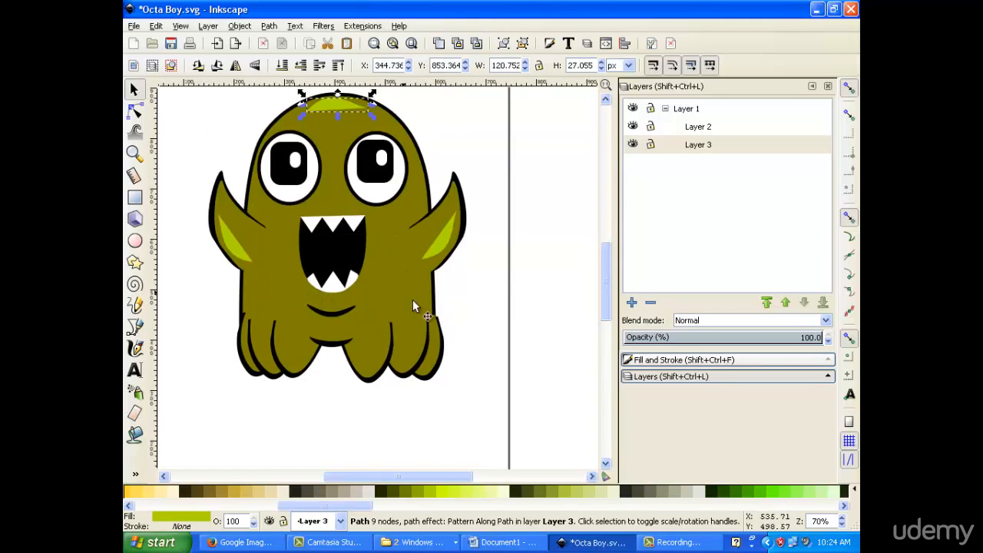
pyautogui.scroll(2, 489, 237)
pyautogui.click(464, 179)
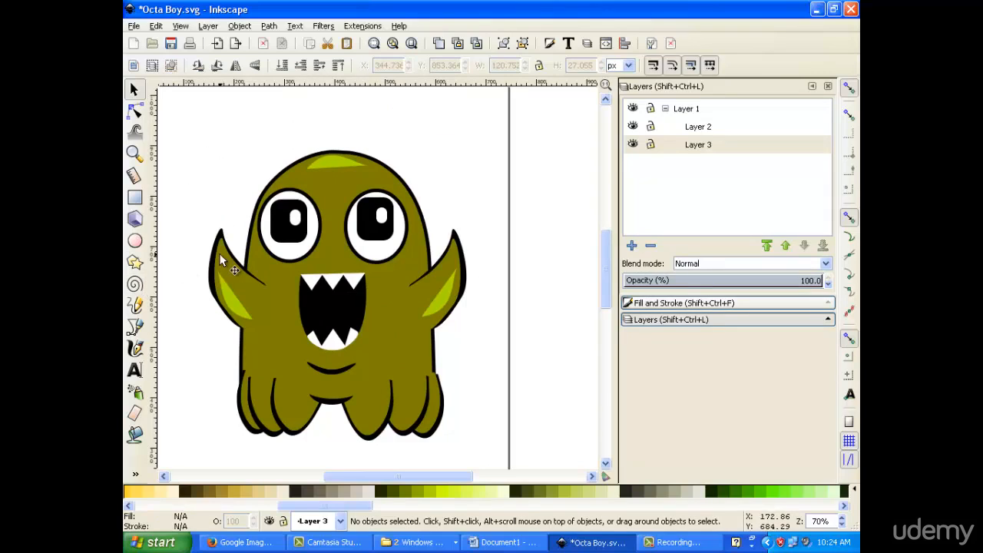
# - Draw a short black freehand crease below the outer corner of each eye, using the From clipboard shape
pyautogui.click(134, 307)
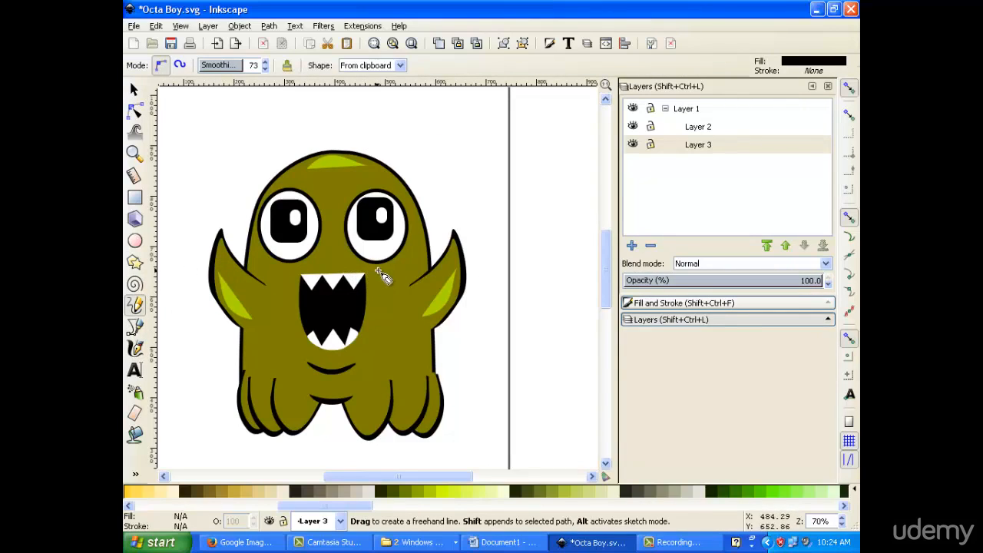
pyautogui.moveTo(394, 267); pyautogui.dragTo(414, 248)
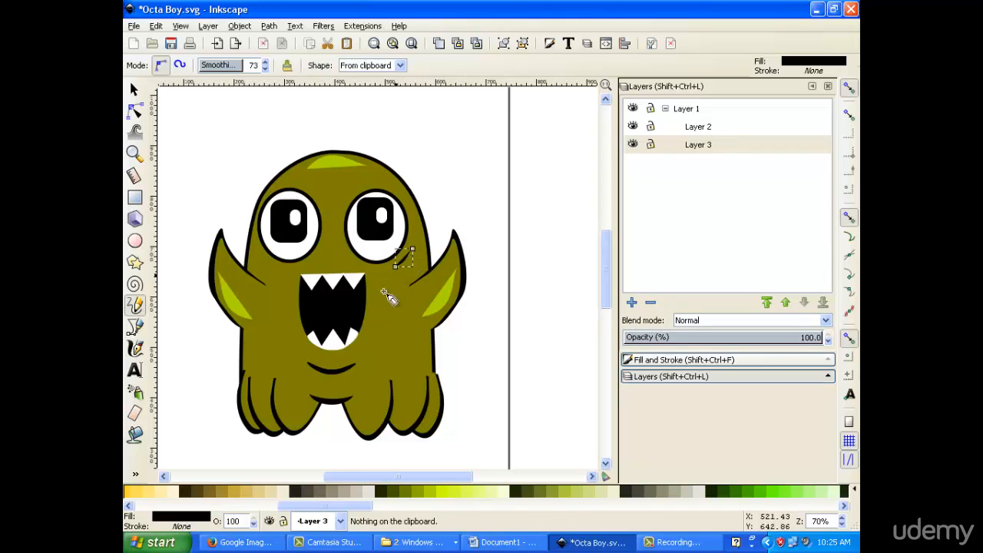
pyautogui.moveTo(254, 249); pyautogui.dragTo(266, 261)
# - Draw two short freehand strokes about 30 px wide on each side of the mouth
pyautogui.moveTo(377, 292)
pyautogui.mouseDown()
pyautogui.moveTo(395, 292)
pyautogui.moveTo(395, 303)
pyautogui.mouseUp()
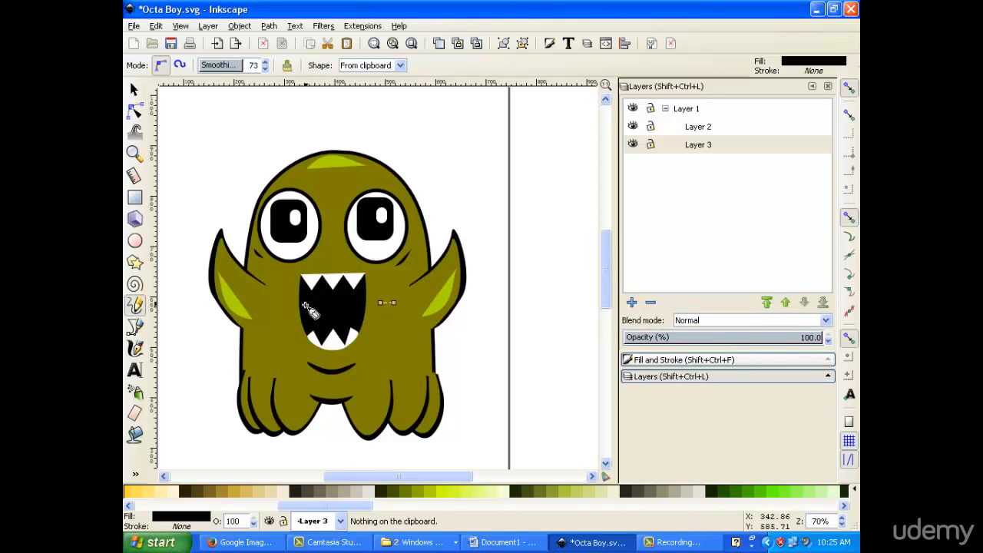
pyautogui.moveTo(279, 295); pyautogui.dragTo(292, 296)
pyautogui.moveTo(374, 292)
pyautogui.mouseDown()
pyautogui.moveTo(390, 293)
pyautogui.moveTo(381, 310)
pyautogui.moveTo(391, 307)
pyautogui.mouseUp()
pyautogui.moveTo(276, 314); pyautogui.dragTo(294, 313)
pyautogui.scroll(-3, 353, 358)
pyautogui.scroll(7, 351, 327)
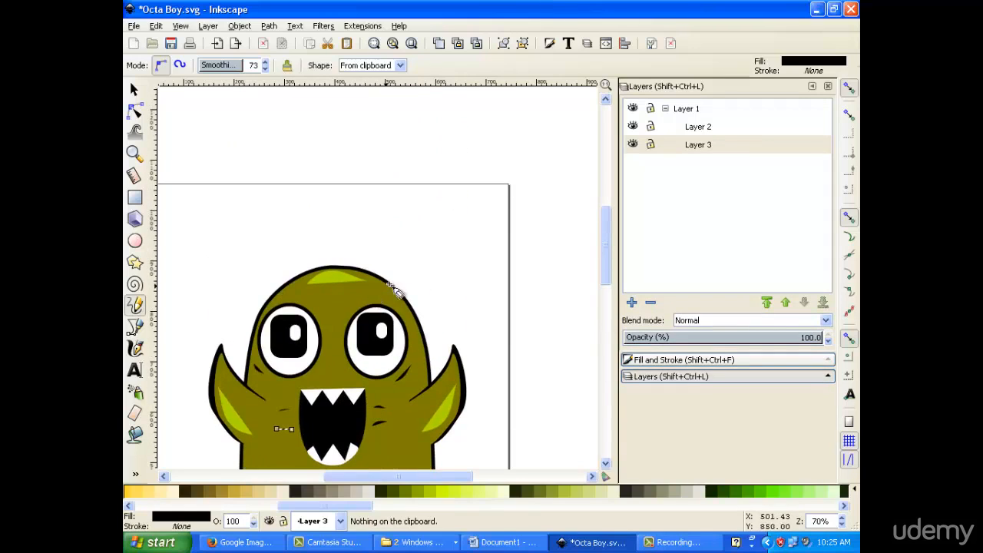
pyautogui.scroll(-8, 390, 281)
pyautogui.scroll(1, 419, 379)
pyautogui.click(297, 454)
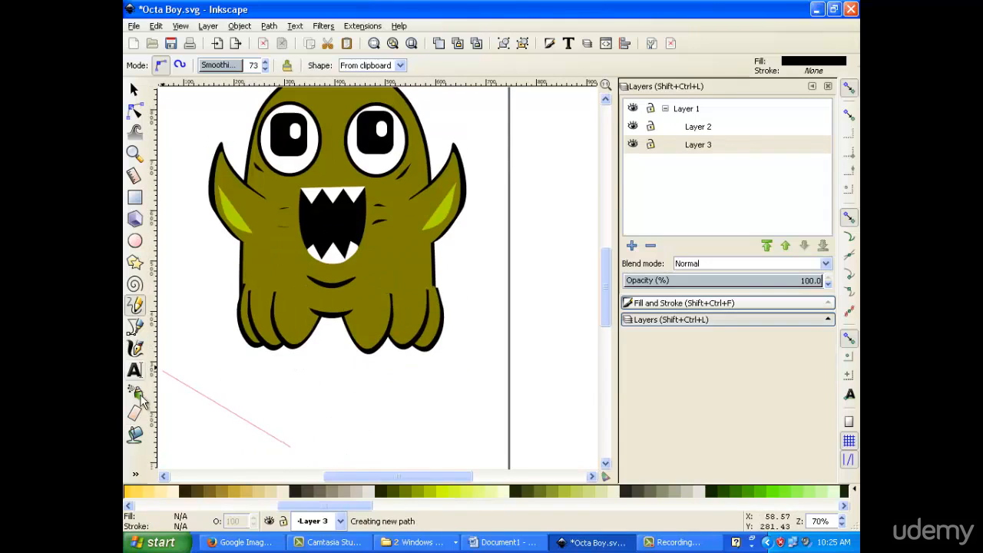
pyautogui.scroll(2, 200, 415)
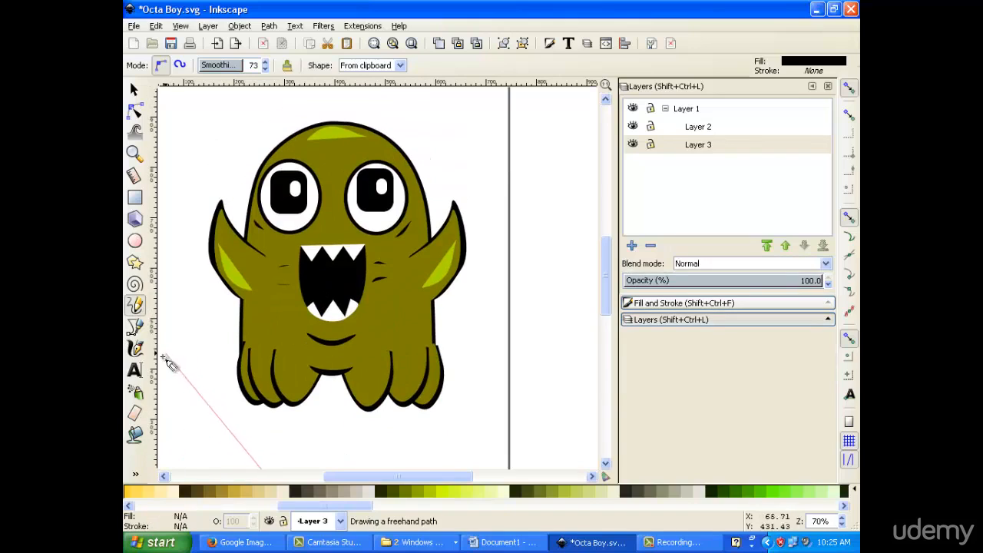
pyautogui.click(185, 313)
# - Delete the thin lower stroke to the left of the mouth
pyautogui.click(133, 90)
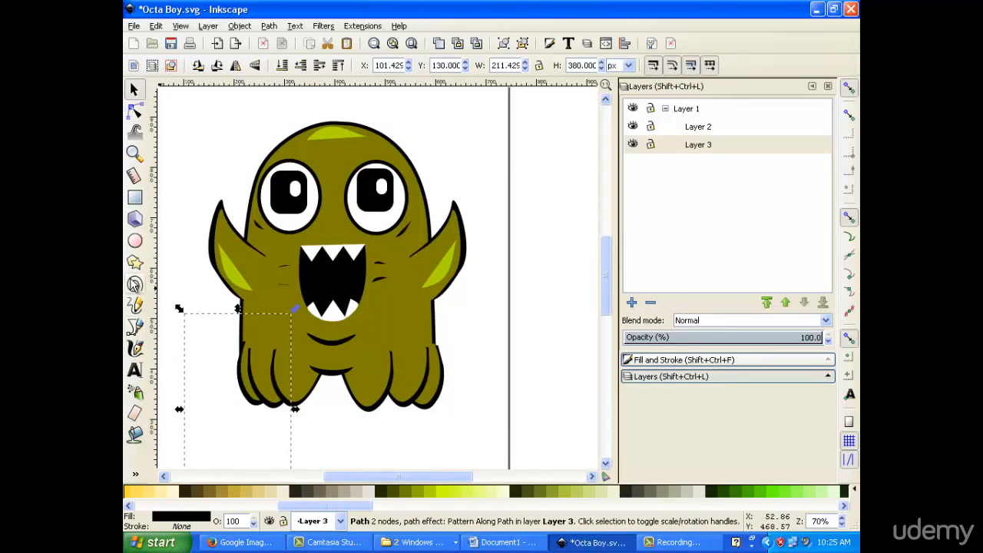
pyautogui.click(470, 380)
pyautogui.scroll(-1, 454, 380)
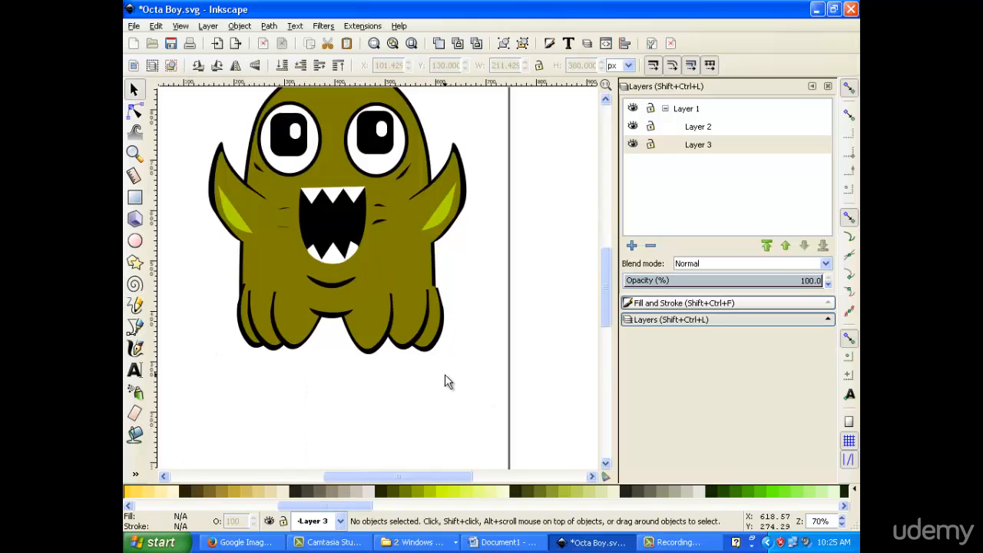
pyautogui.moveTo(362, 501); pyautogui.dragTo(248, 499)
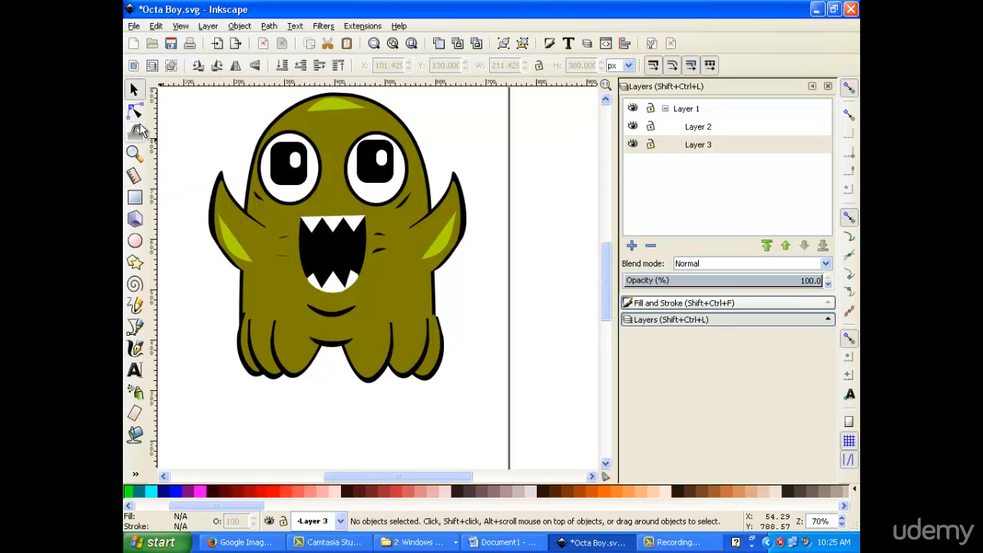
pyautogui.click(282, 257)
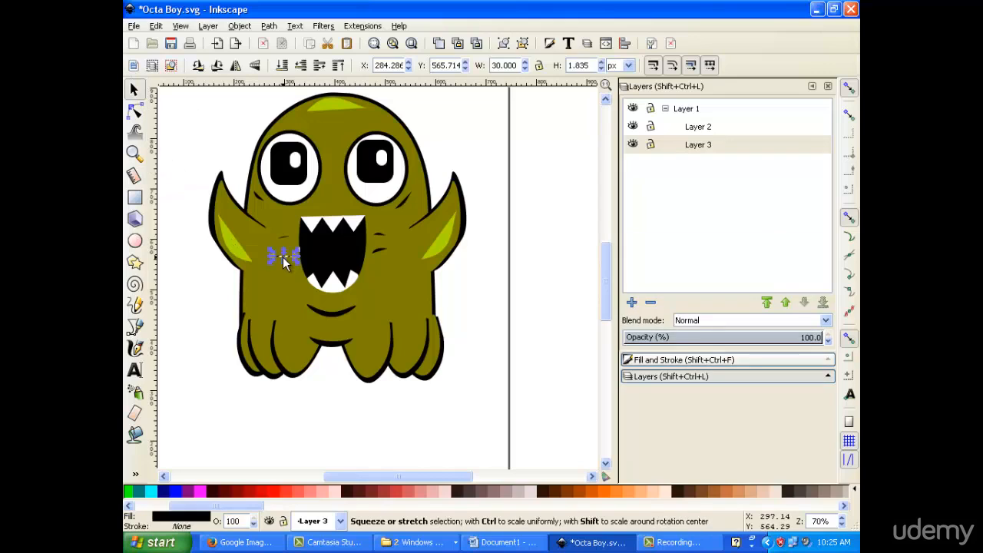
pyautogui.press('Delete')
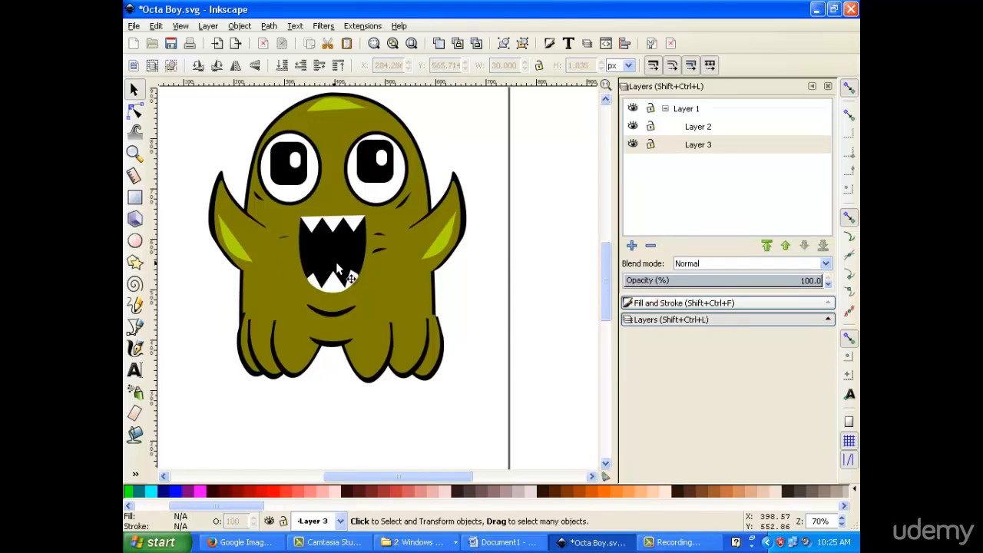
# - Duplicate the two strokes right of the mouth, flip the copies horizontally and place them left of the mouth at about X 286, Y 571 px
pyautogui.click(377, 249)
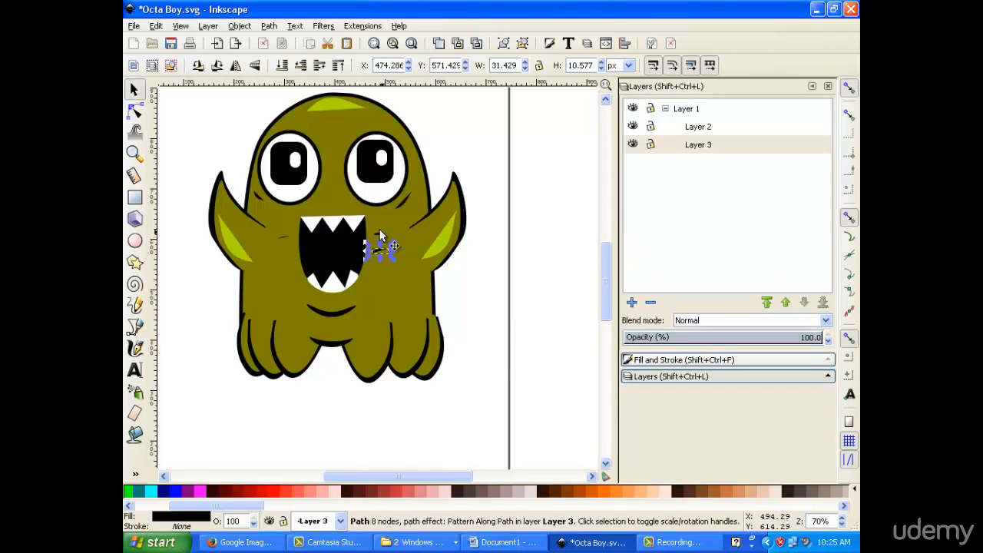
pyautogui.keyDown('shift'); pyautogui.click(378, 239); pyautogui.keyUp('shift')
pyautogui.rightClick(377, 240)
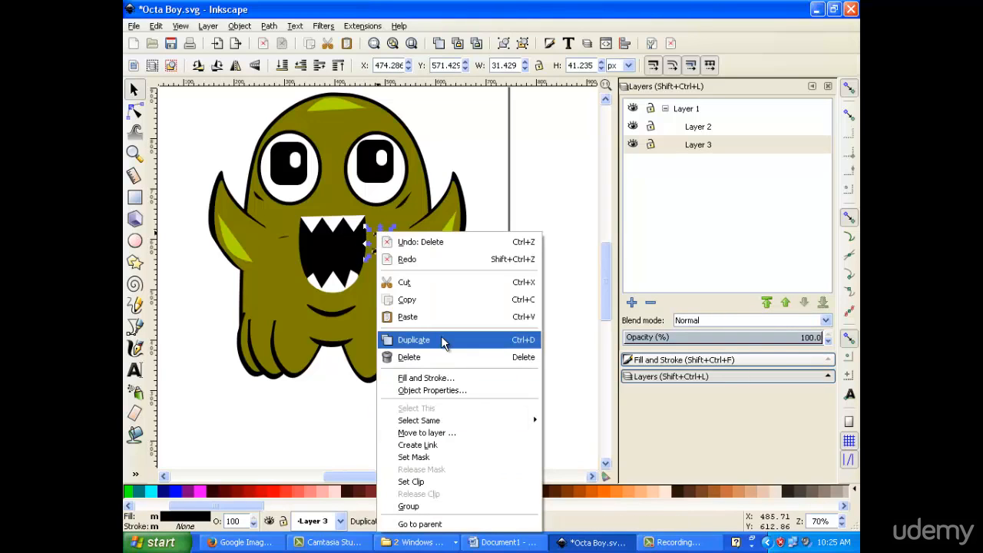
pyautogui.click(414, 340)
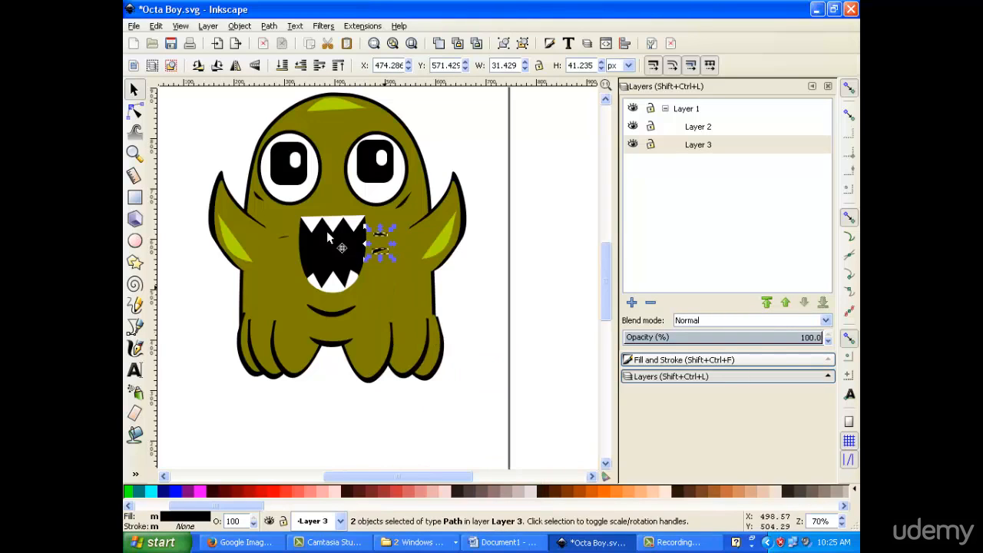
pyautogui.click(236, 67)
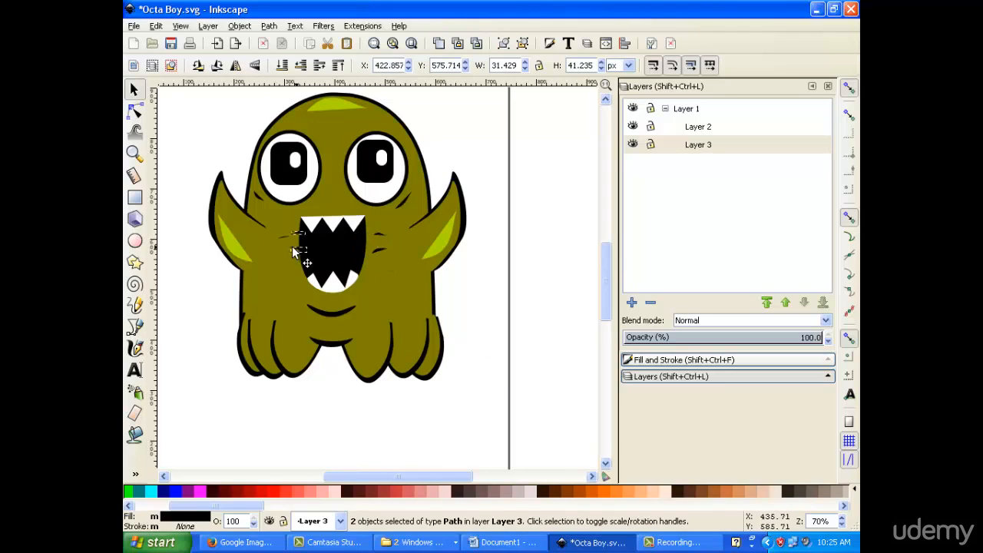
pyautogui.moveTo(282, 255); pyautogui.dragTo(284, 256)
pyautogui.click(465, 278)
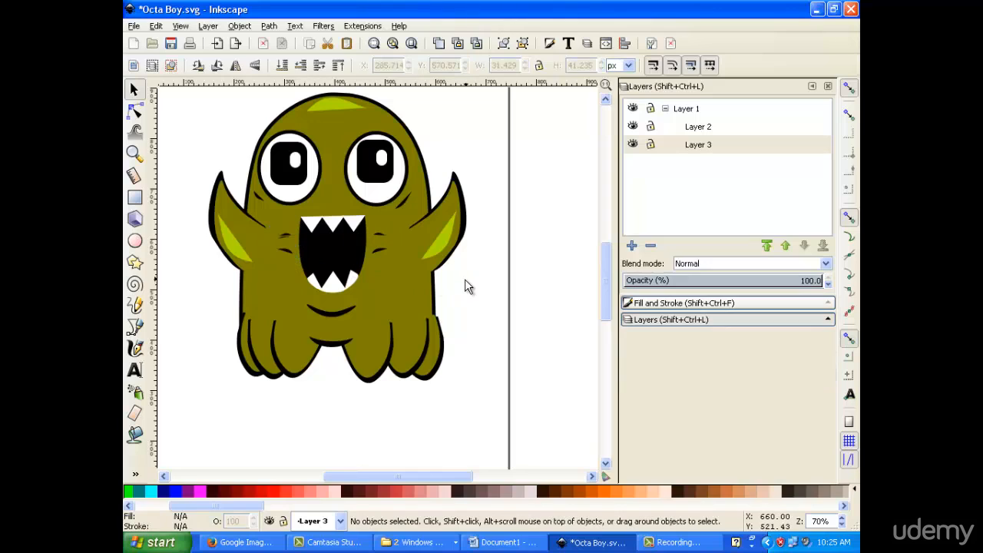
# - Delete the original upper stroke left of the mouth, undo the deletion and clear the selection
pyautogui.click(284, 244)
pyautogui.press('Delete')
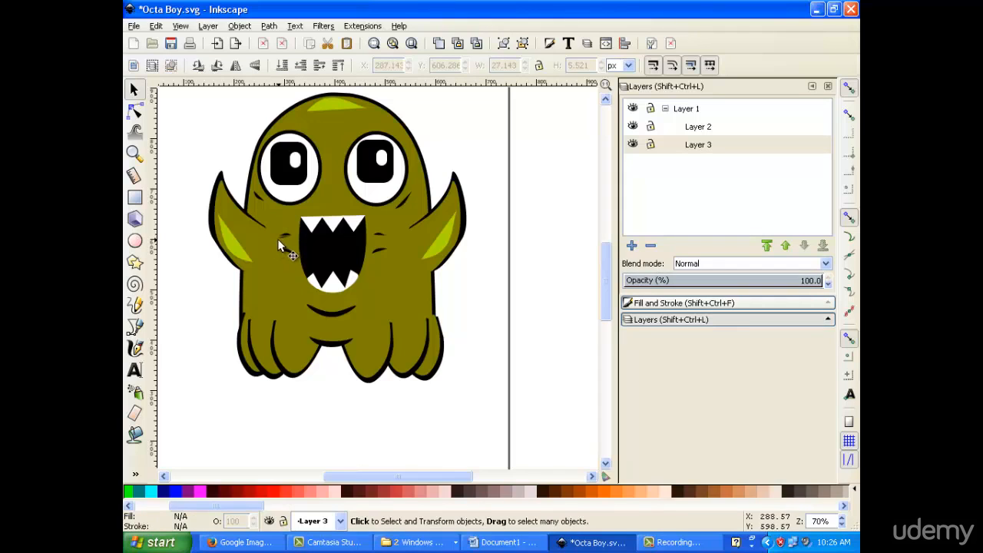
pyautogui.hotkey('ctrl', 'z')
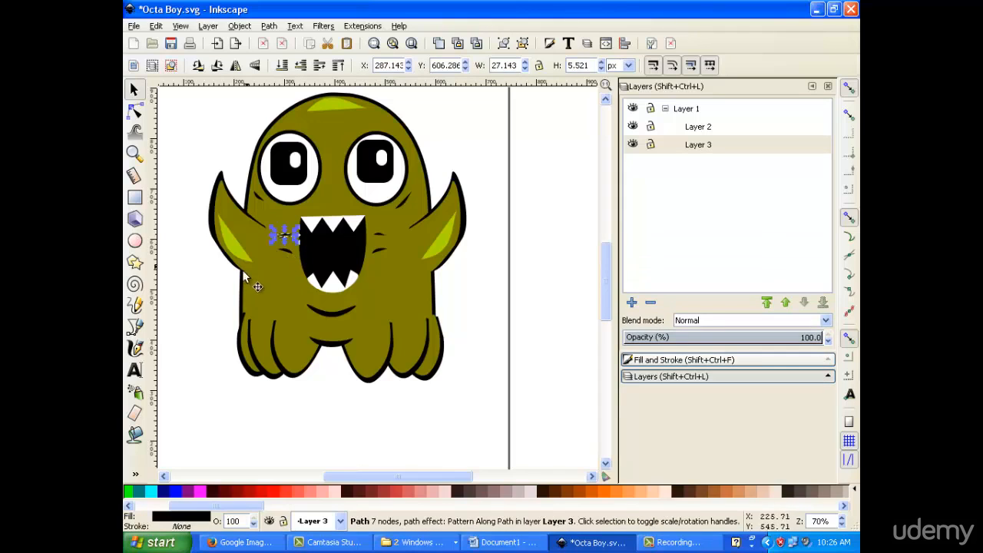
pyautogui.click(187, 289)
pyautogui.click(469, 259)
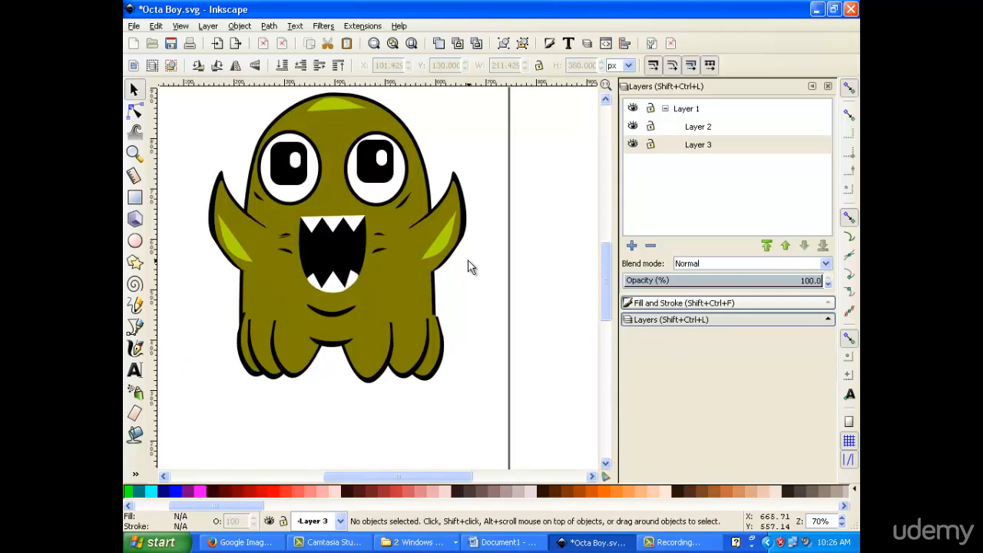
# - Examine the whole monster and inspect the overlapping upper strokes left of the mouth at 140% zoom
pyautogui.scroll(3, 474, 249)
pyautogui.scroll(-3, 494, 212)
pyautogui.scroll(3, 477, 164)
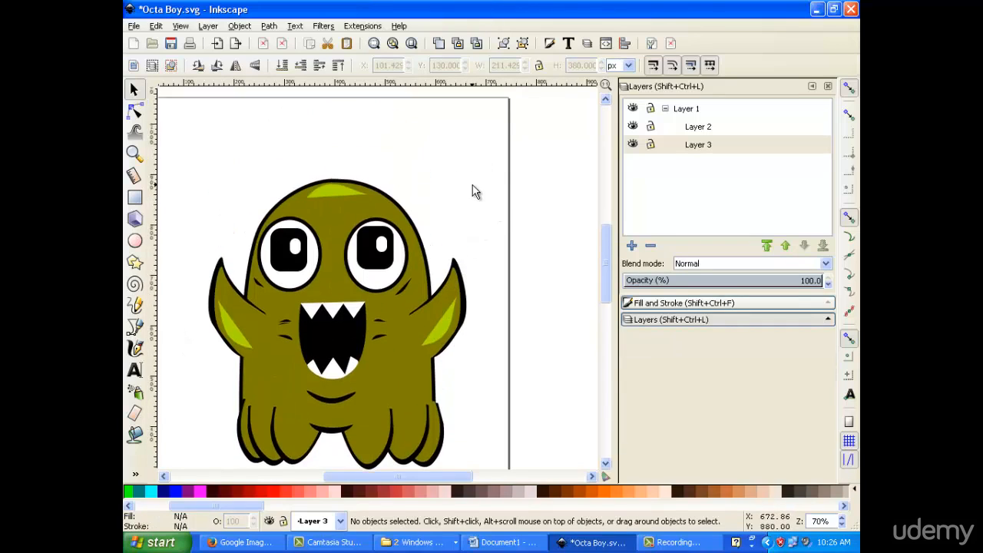
pyautogui.scroll(-1, 474, 191)
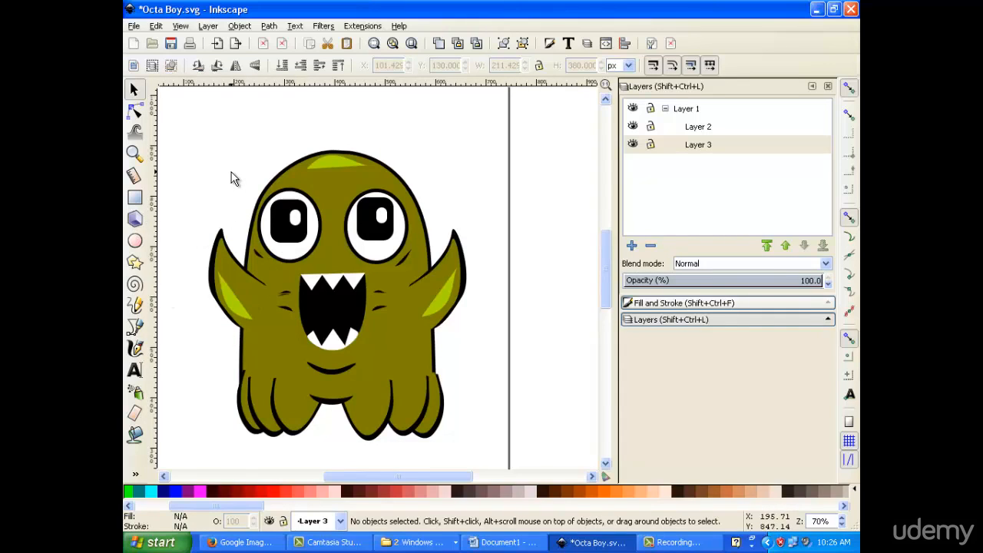
pyautogui.press('+')
pyautogui.press('+')
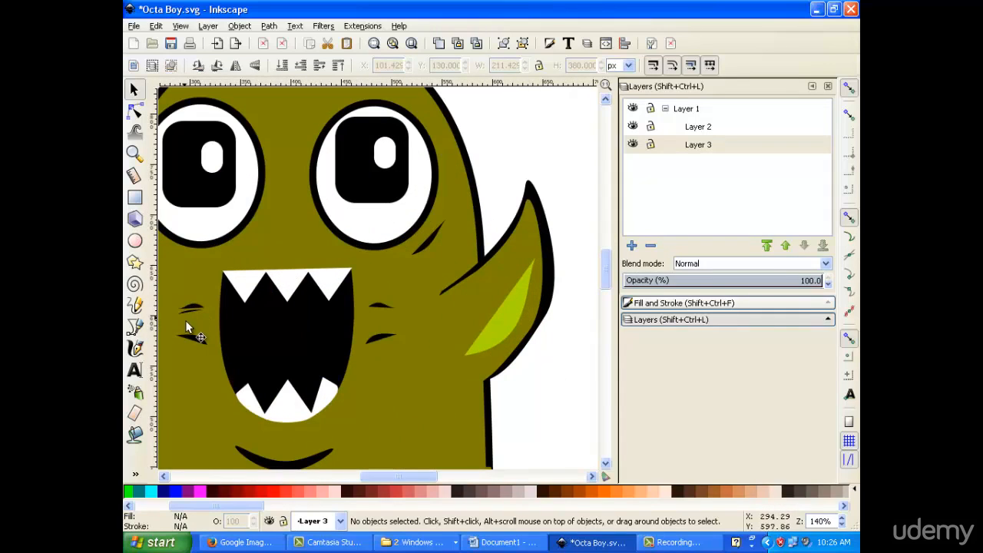
pyautogui.click(183, 313)
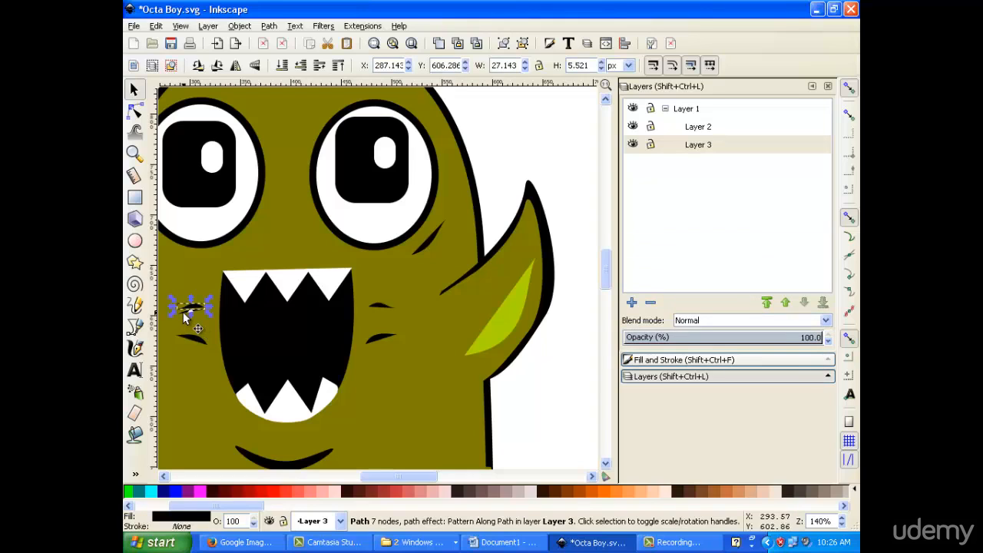
pyautogui.click(533, 154)
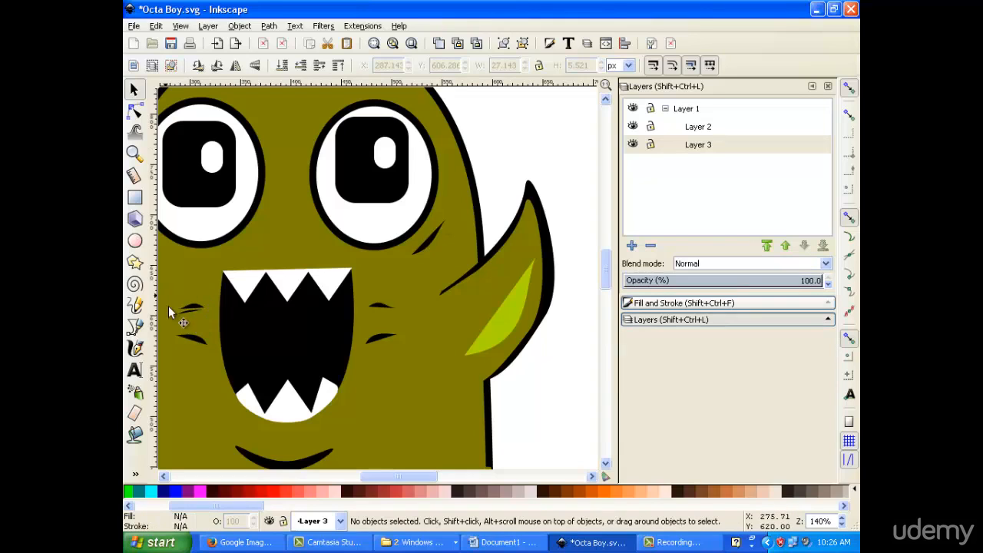
# - Move the upper stroke beside the left of the mouth onto the thin stroke below it, at about X 286, Y 603 px
pyautogui.click(191, 315)
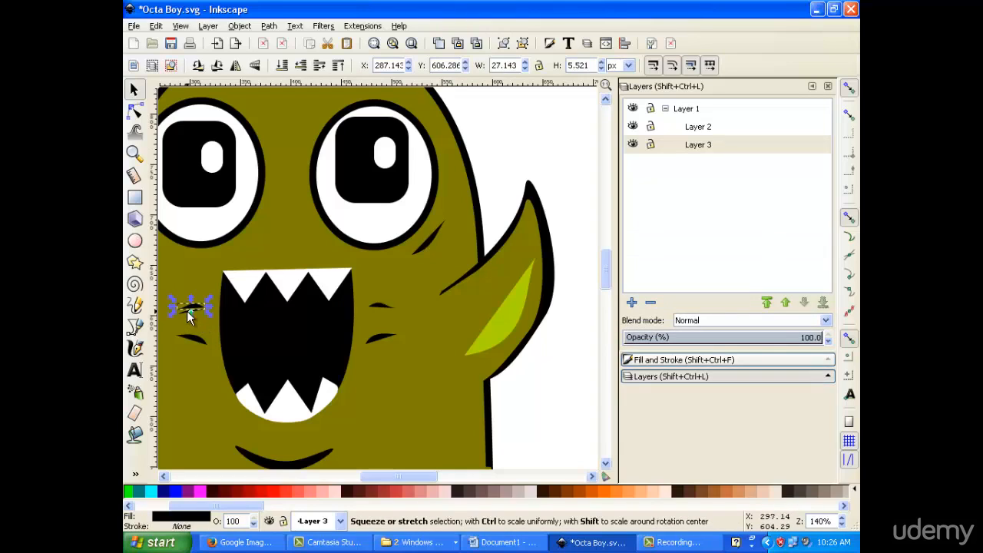
pyautogui.click(185, 317)
pyautogui.click(532, 188)
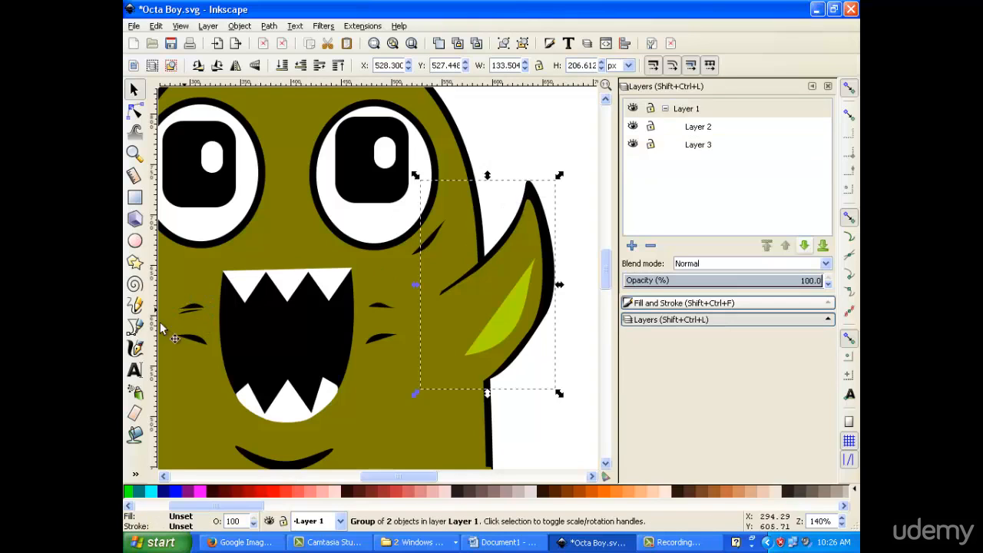
pyautogui.press('+')
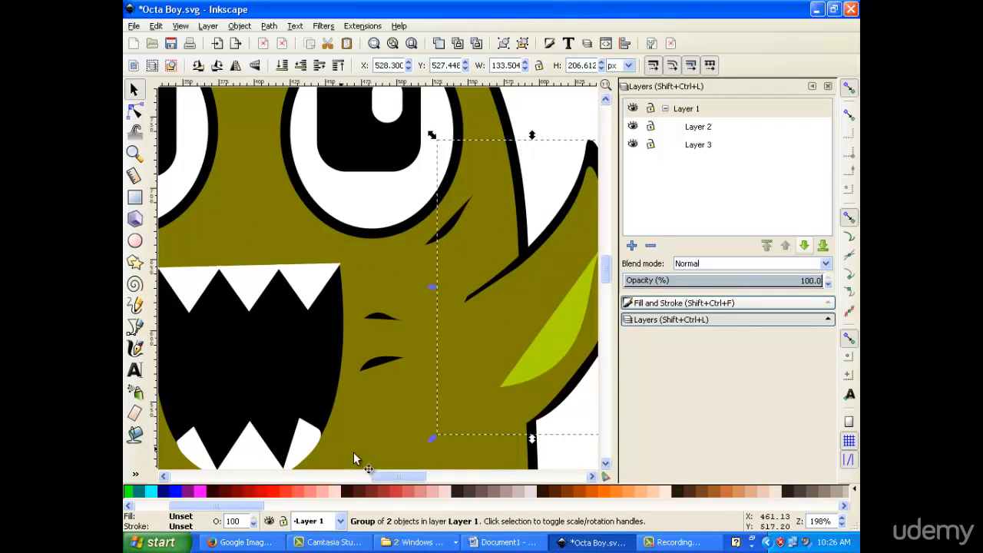
pyautogui.moveTo(387, 475); pyautogui.dragTo(348, 477)
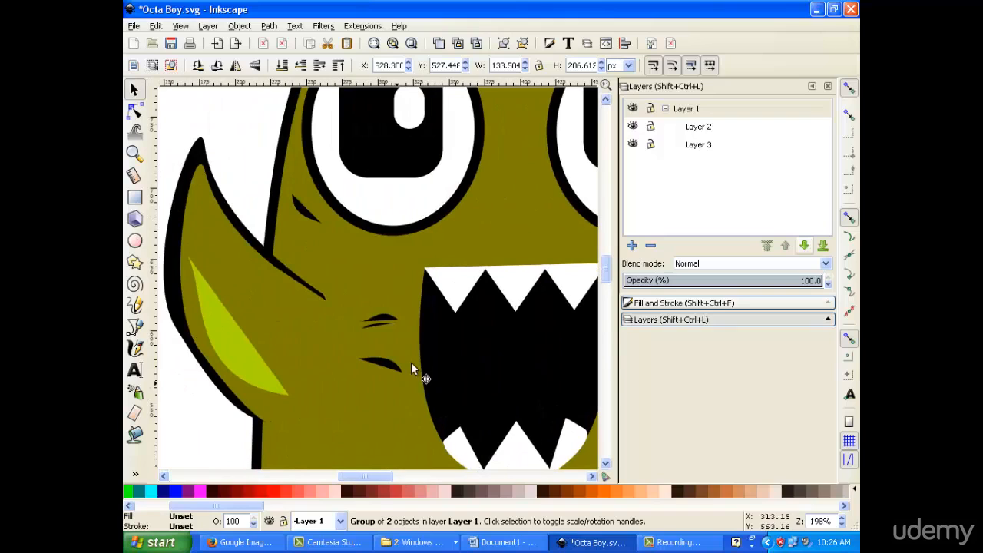
pyautogui.click(370, 324)
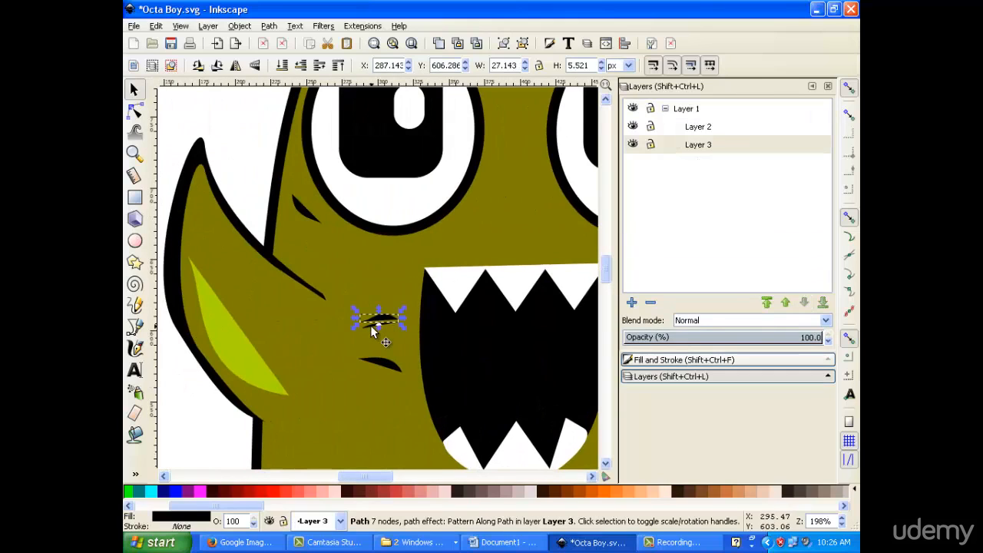
pyautogui.click(193, 434)
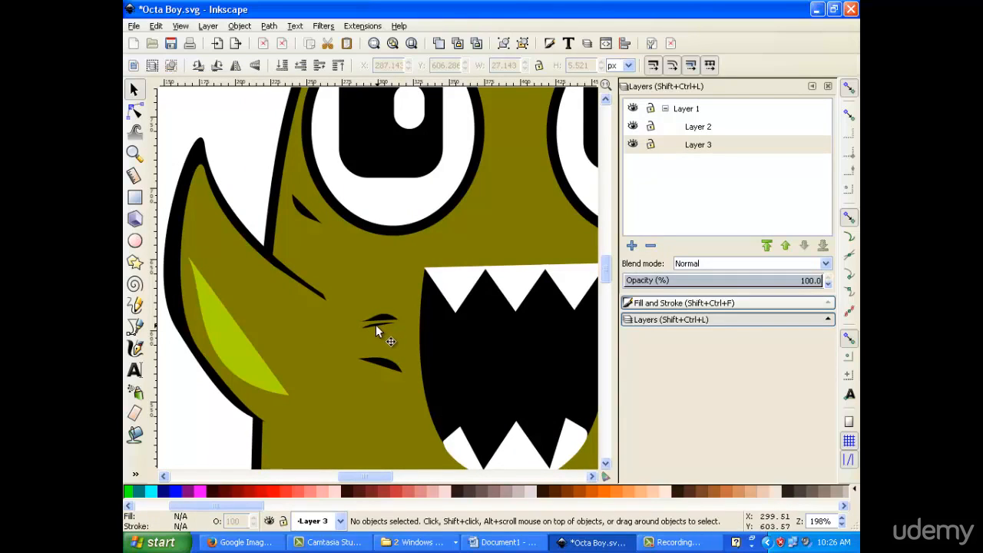
pyautogui.click(376, 328)
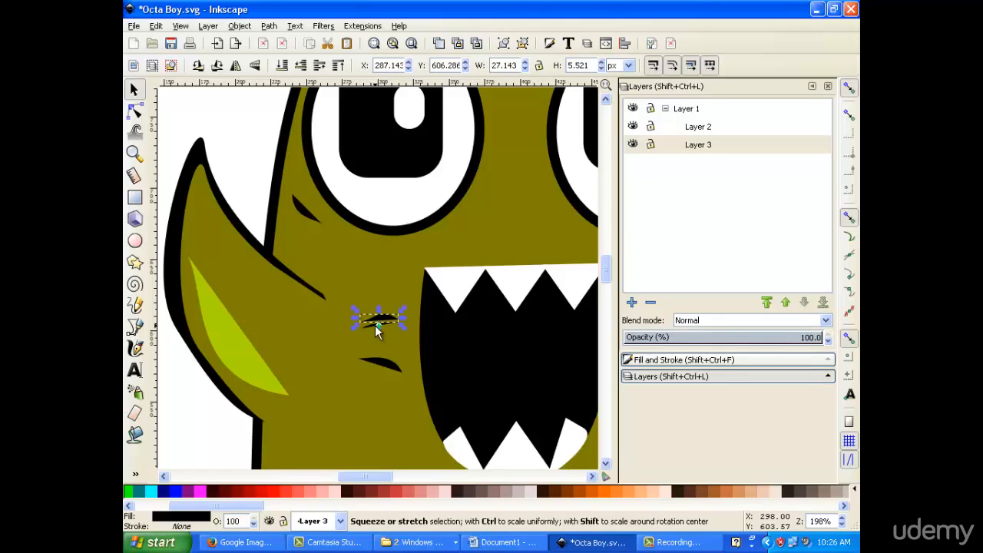
pyautogui.moveTo(378, 319); pyautogui.dragTo(375, 323)
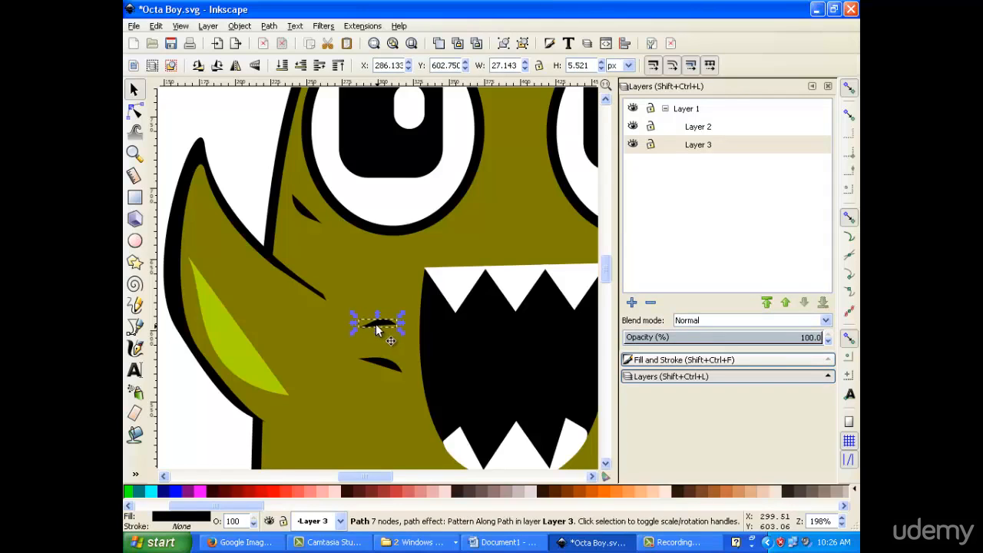
pyautogui.click(256, 170)
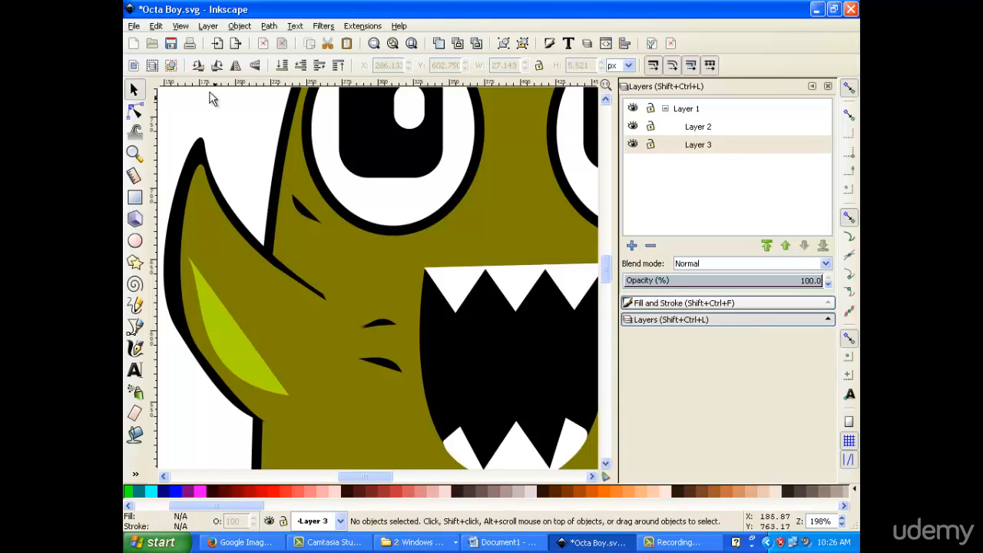
# - Shrink the curved stroke below the mouth to about 82 px wide and 18 px high
pyautogui.press('-')
pyautogui.press('-')
pyautogui.press('-')
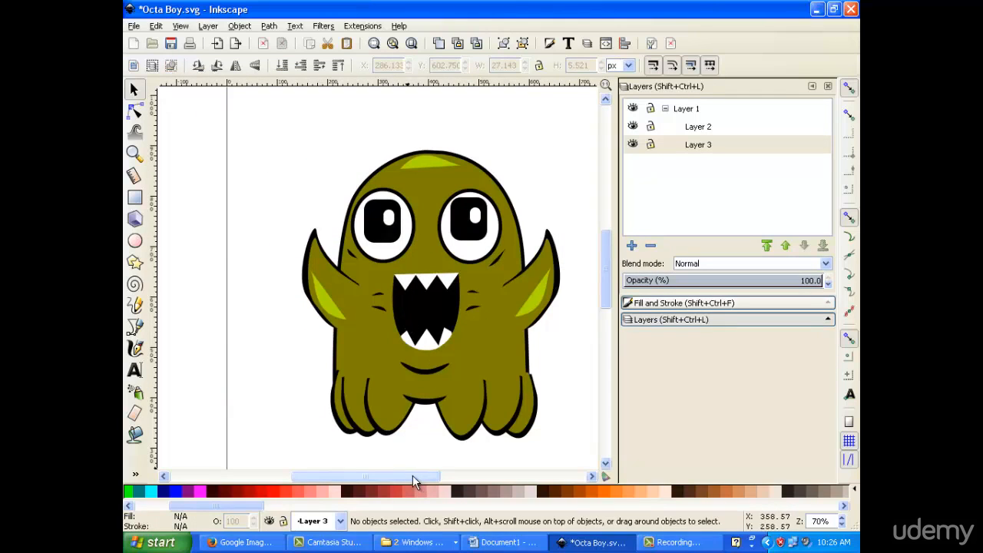
pyautogui.moveTo(413, 476); pyautogui.dragTo(430, 478)
pyautogui.click(374, 370)
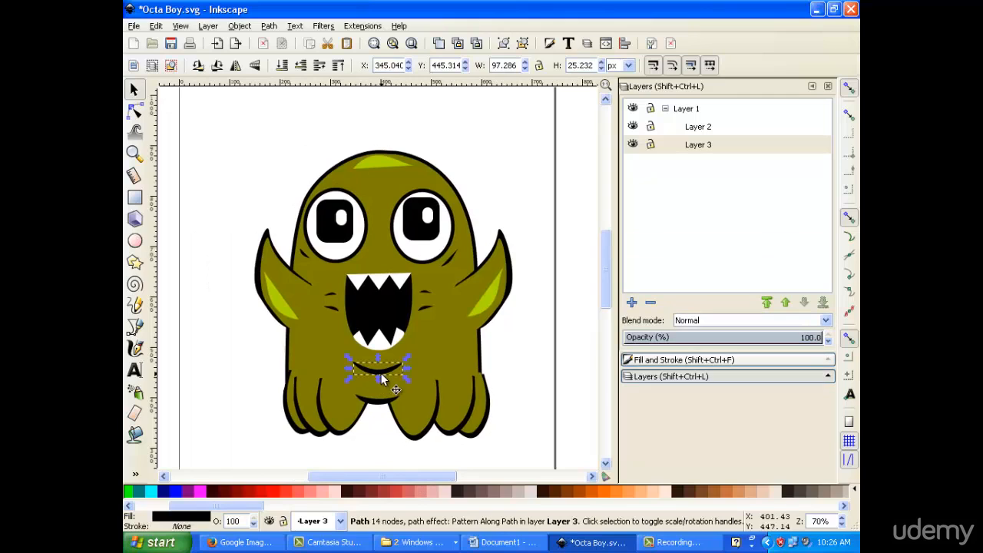
pyautogui.moveTo(404, 378); pyautogui.dragTo(395, 373)
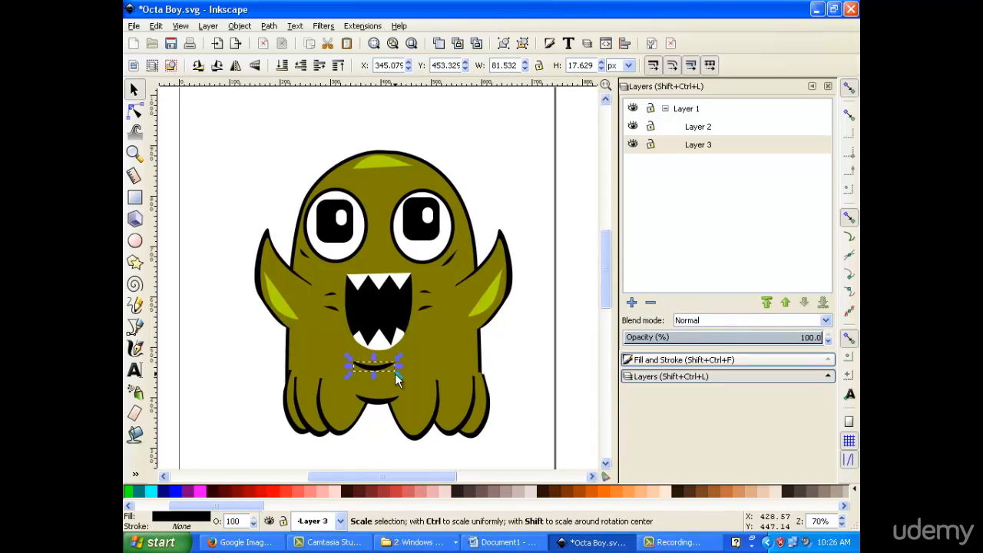
# - Center the curved stroke under the mouth at about X 353, Y 461 px, flatten it to about 16 px high and deselect it
pyautogui.press('Right')
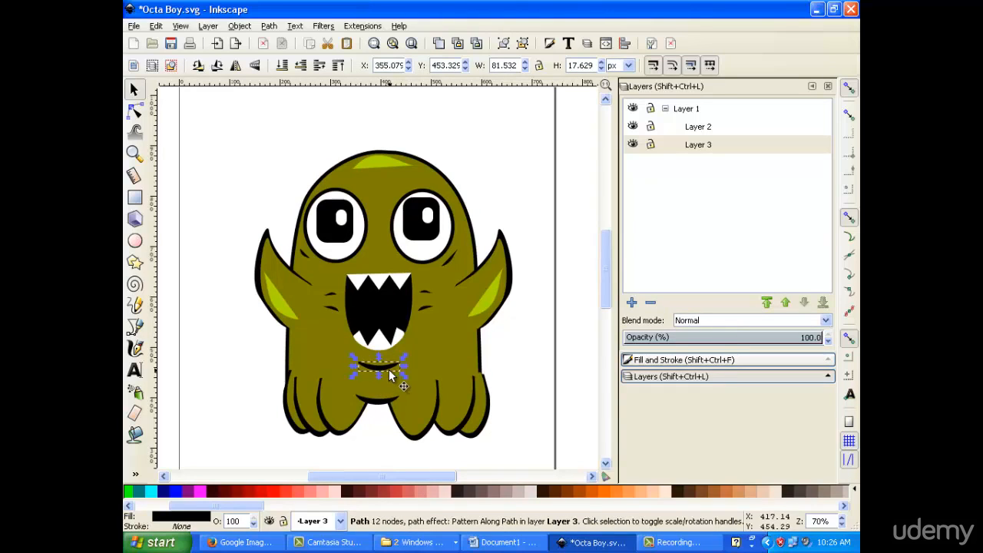
pyautogui.press('Right')
pyautogui.press('Right')
pyautogui.press('Right')
pyautogui.press('Right')
pyautogui.moveTo(382, 374); pyautogui.dragTo(380, 373)
pyautogui.click(507, 161)
# - Enter the legs group and shift the right-hand leg group slightly left to about X 478 px
pyautogui.scroll(3, 465, 215)
pyautogui.scroll(-4, 491, 216)
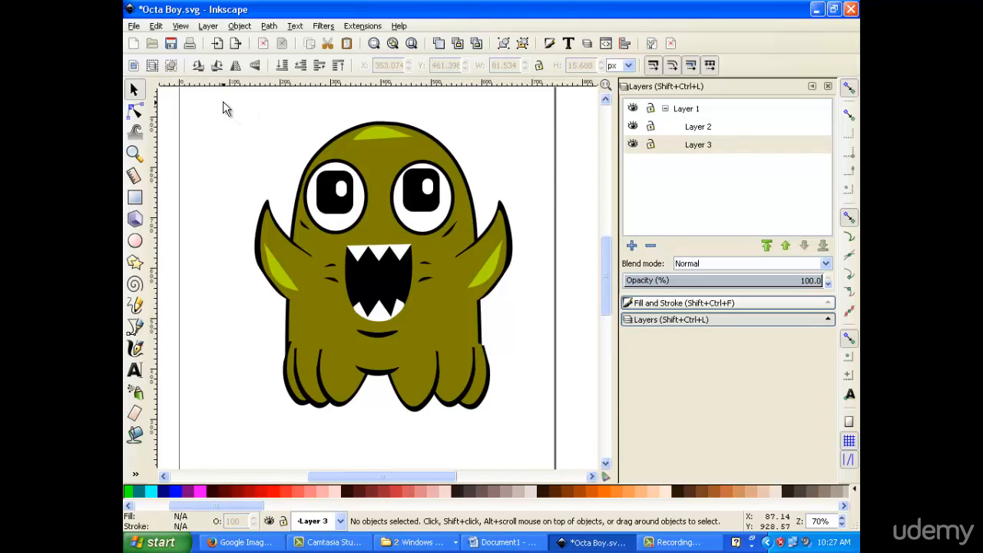
pyautogui.moveTo(221, 95); pyautogui.dragTo(539, 460)
pyautogui.click(534, 374)
pyautogui.click(494, 370)
pyautogui.click(513, 365)
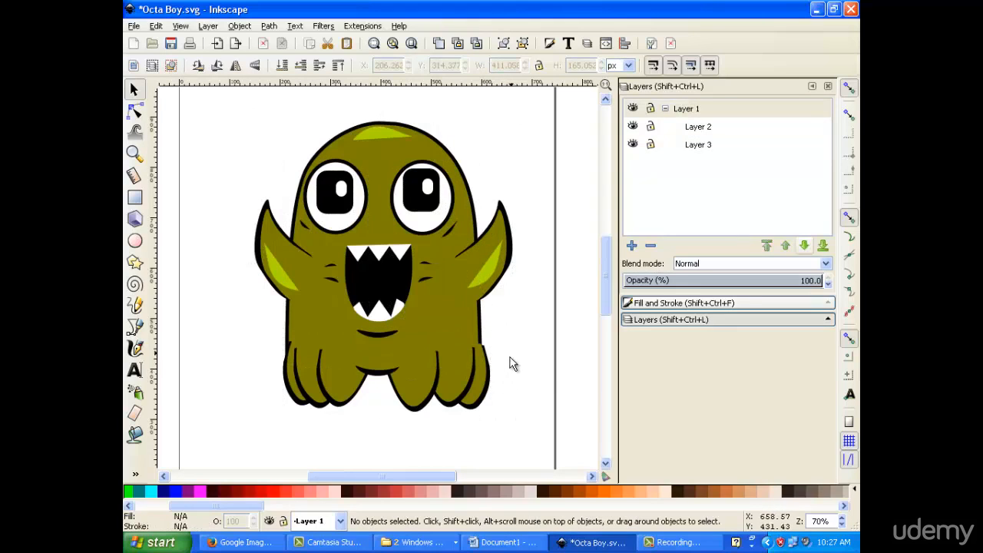
pyautogui.click(492, 391)
pyautogui.doubleClick(485, 386)
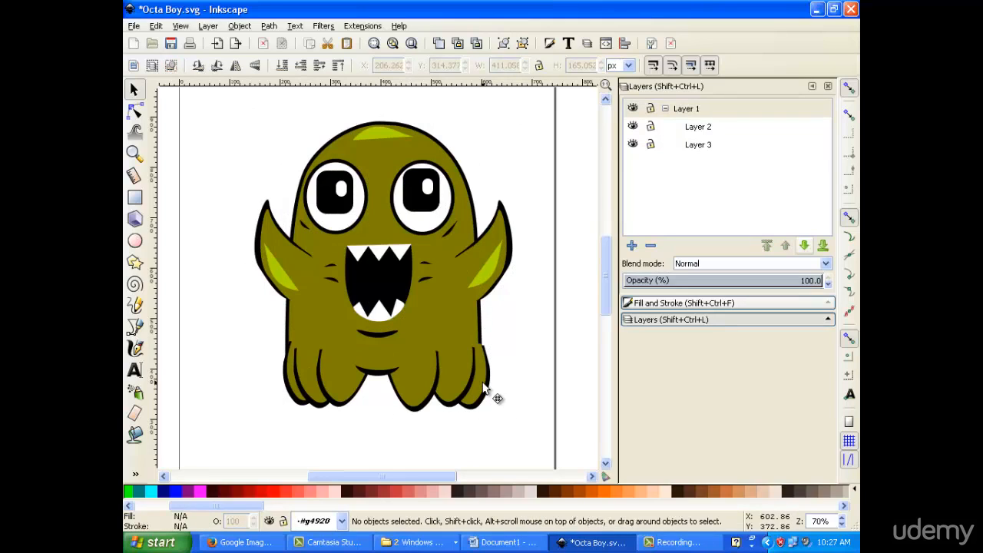
pyautogui.click(484, 386)
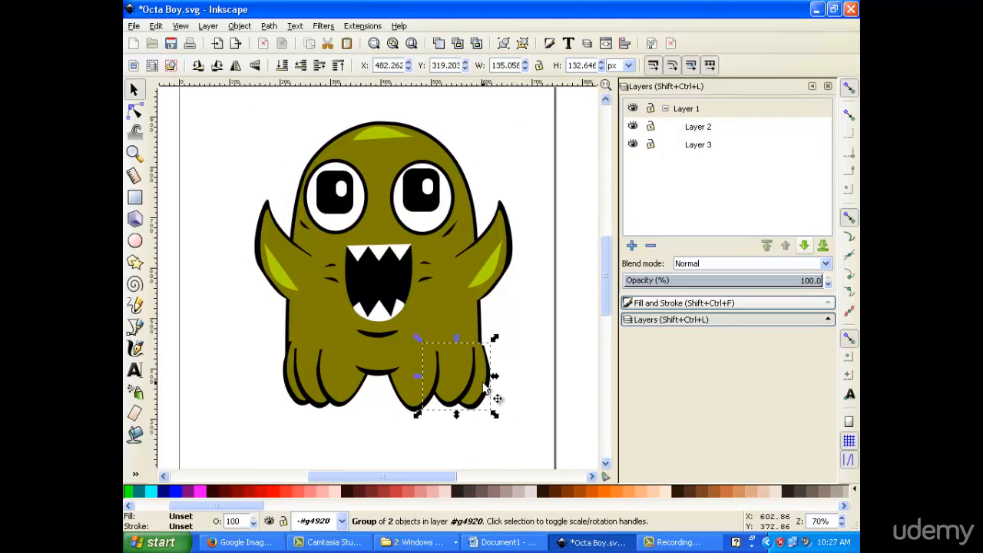
pyautogui.click(543, 252)
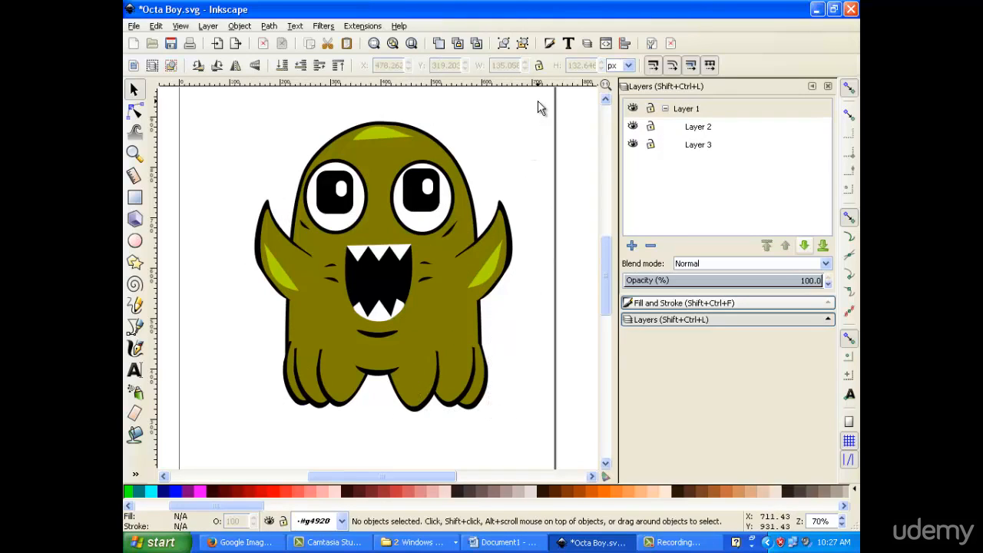
# - Select every part of the monster and combine them into one group
pyautogui.moveTo(541, 101); pyautogui.dragTo(218, 455)
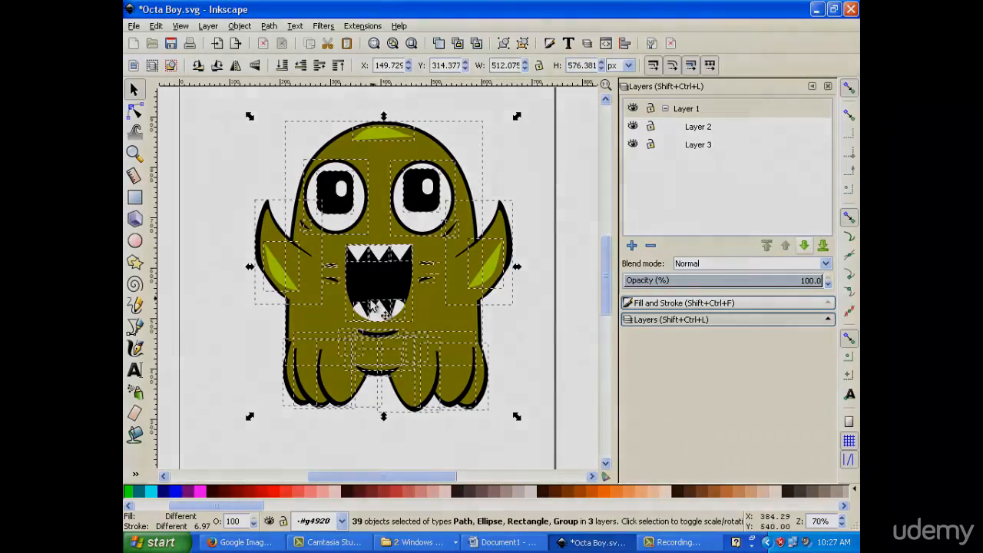
pyautogui.rightClick(373, 309)
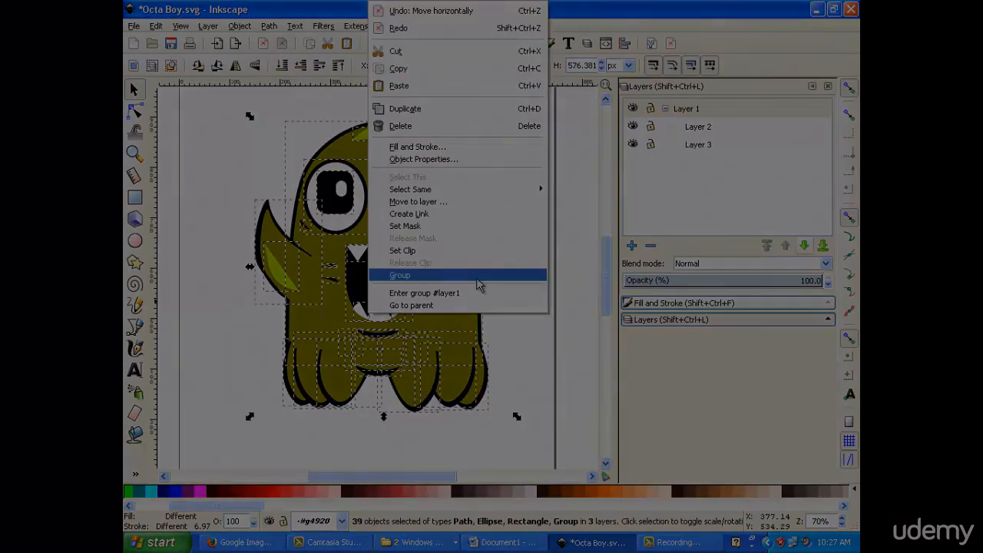
pyautogui.click(476, 275)
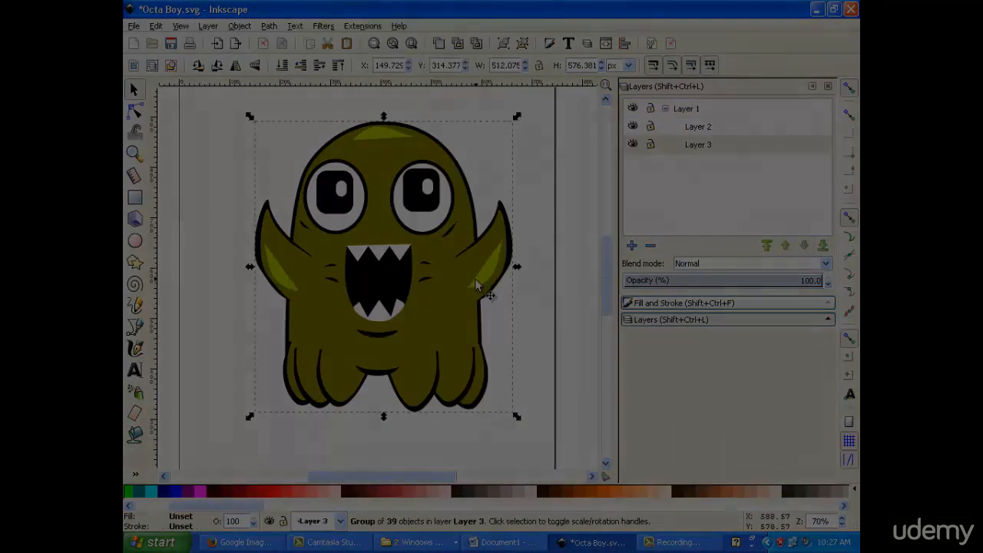